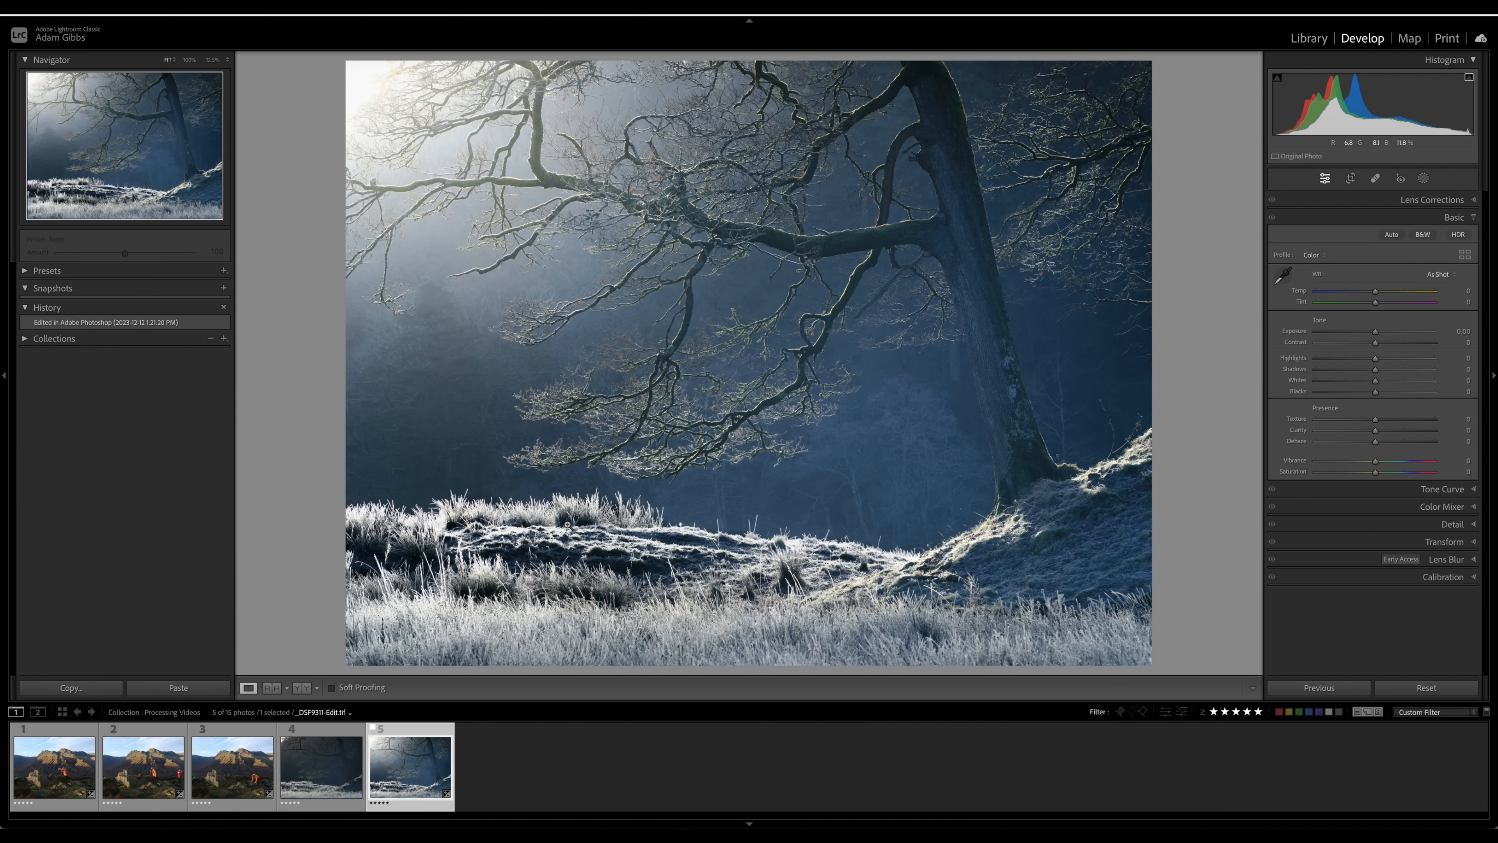
# Step: Select the unedited frosty tree RAW photo and add a radial gradient mask over the bright upper-left corner, extending beyond the image
pyautogui.press('Left')
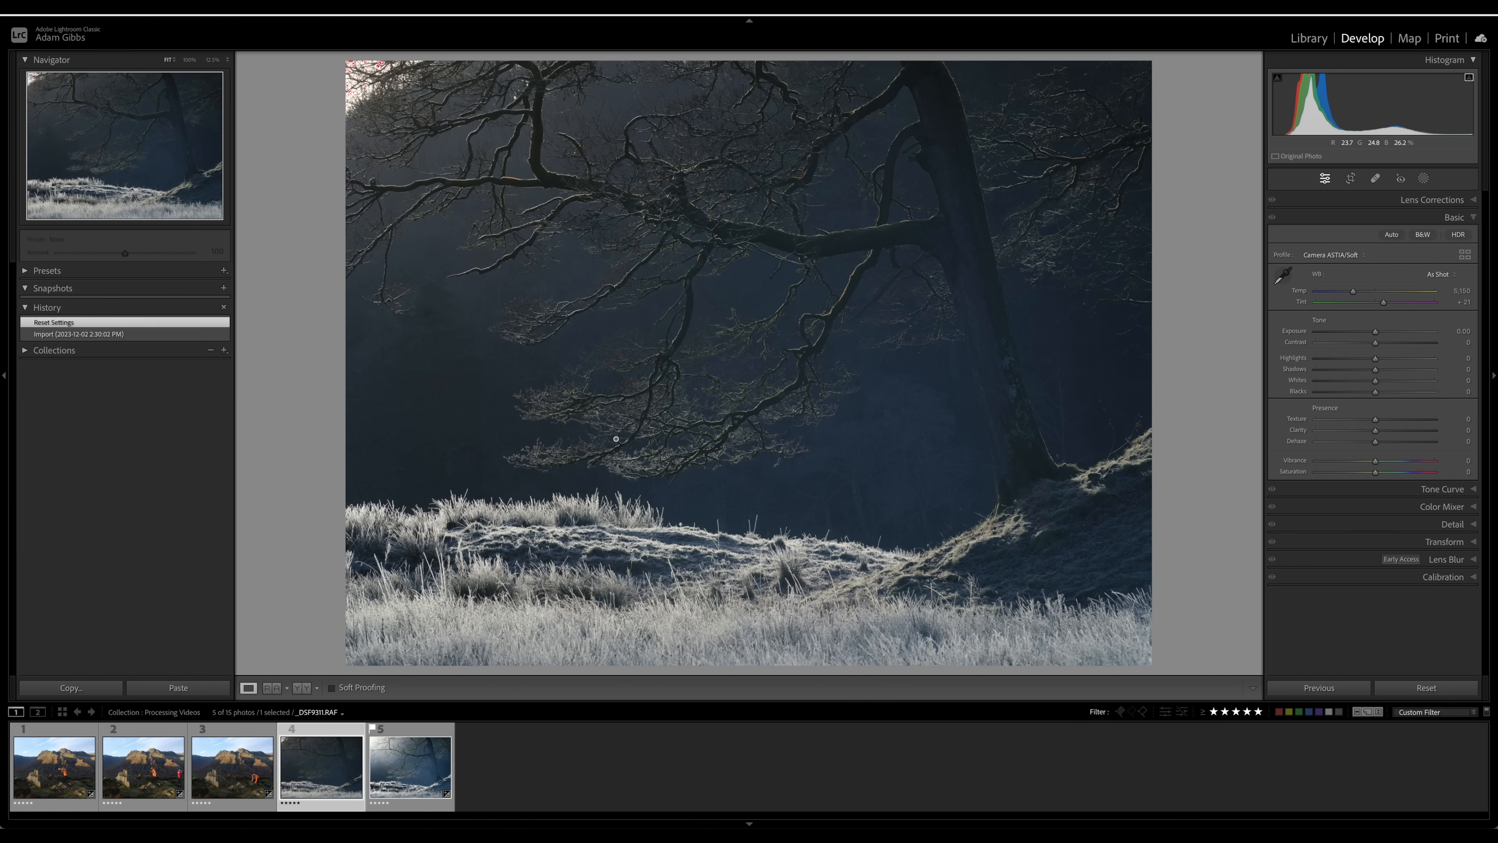
pyautogui.press('Right')
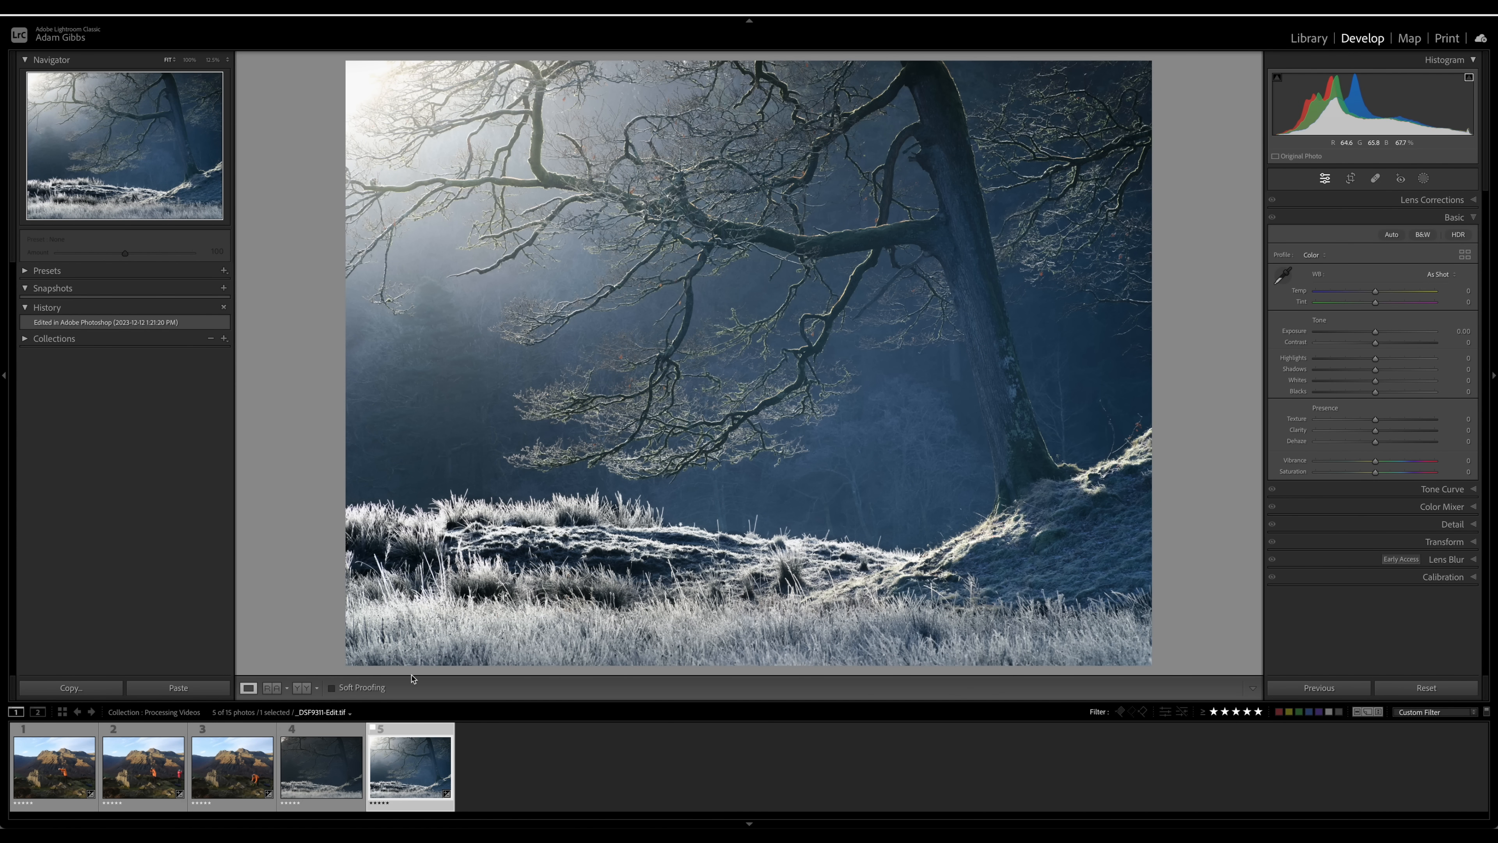
pyautogui.press('Left')
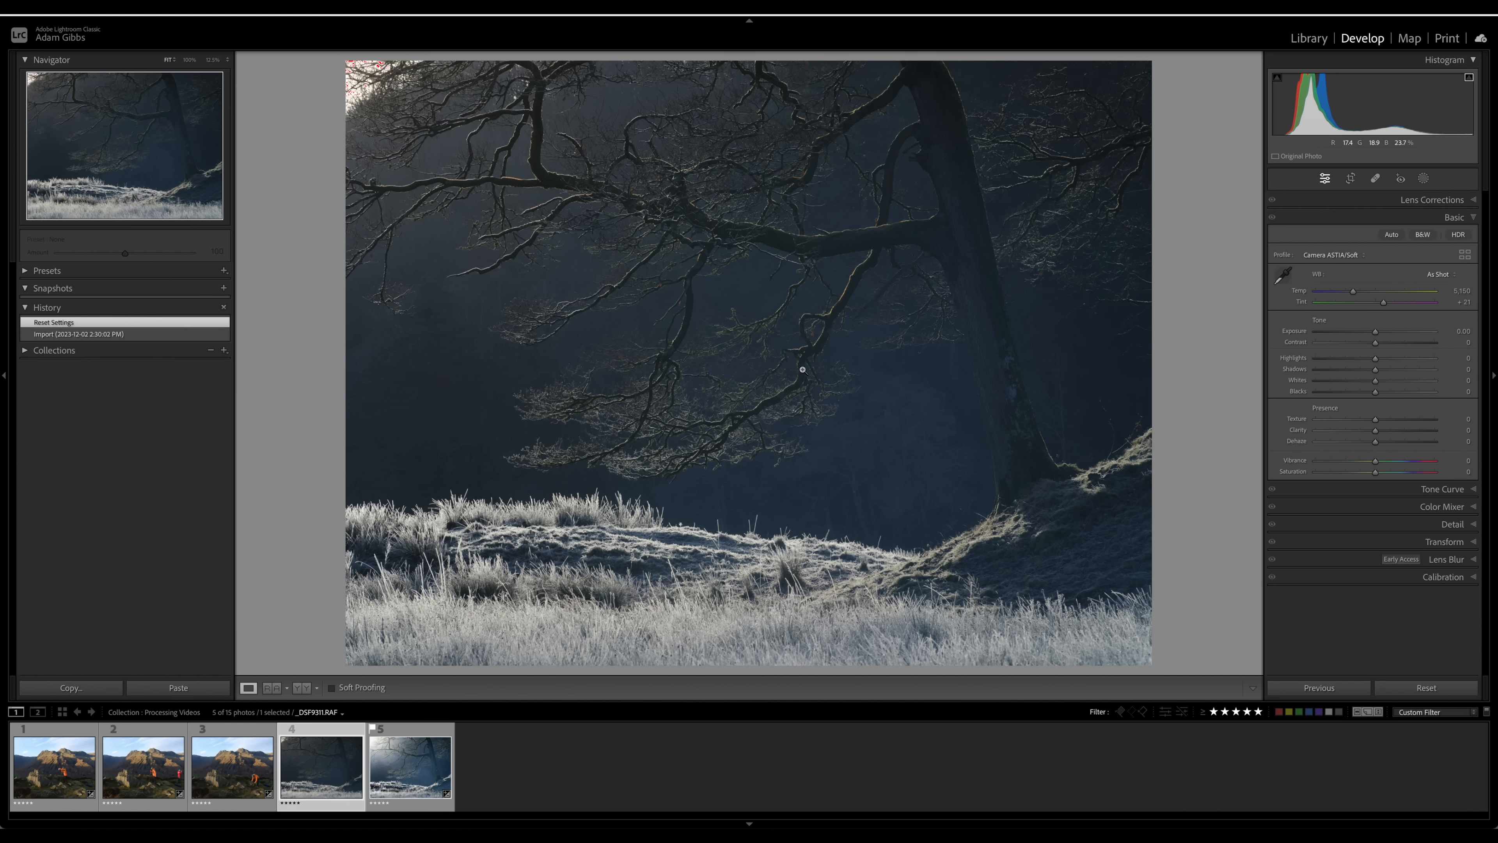
pyautogui.click(1424, 178)
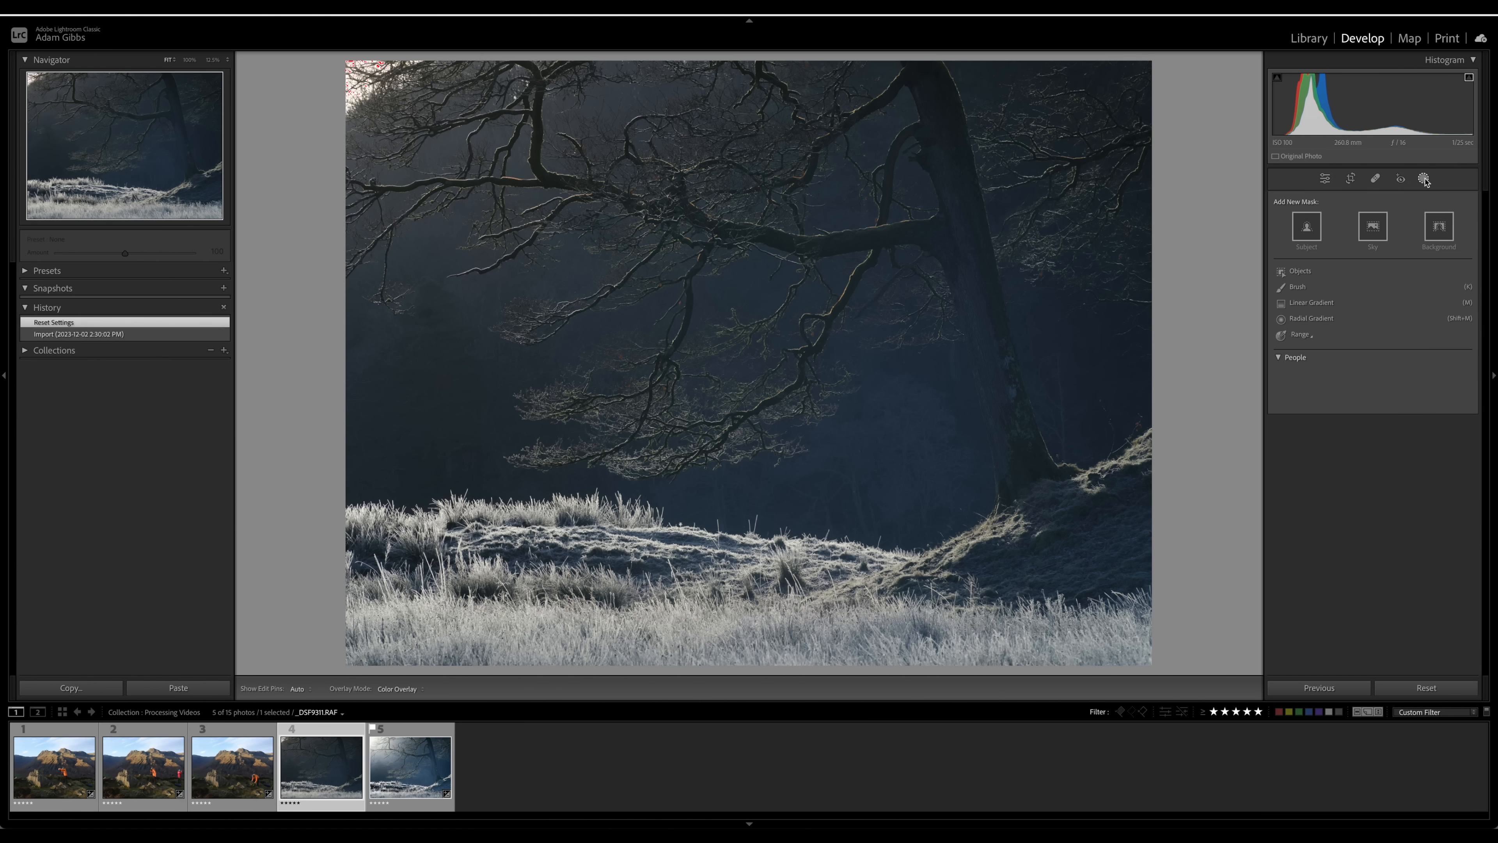
pyautogui.click(1306, 319)
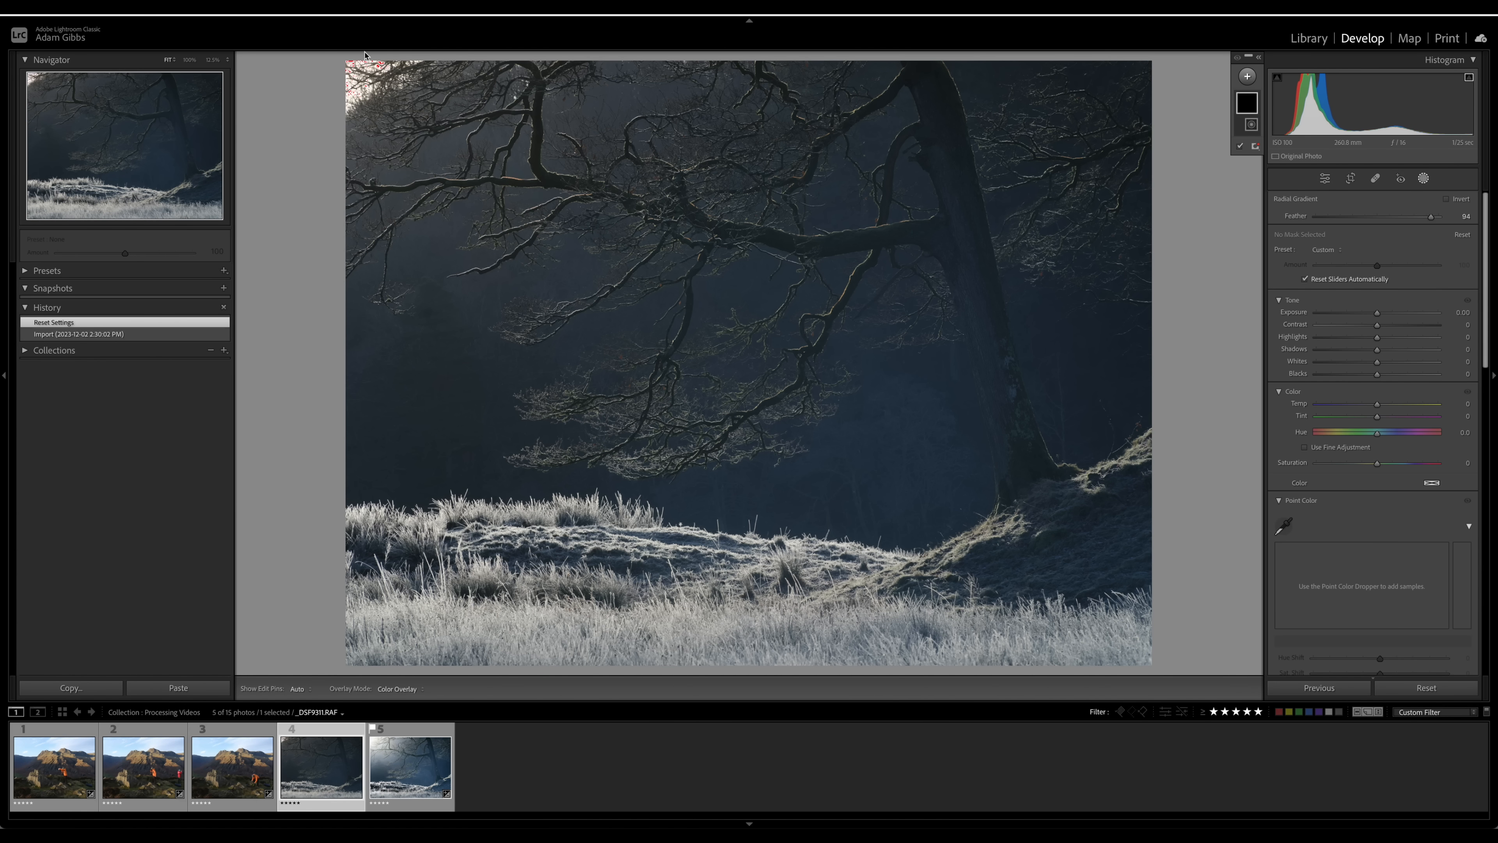
pyautogui.click(212, 60)
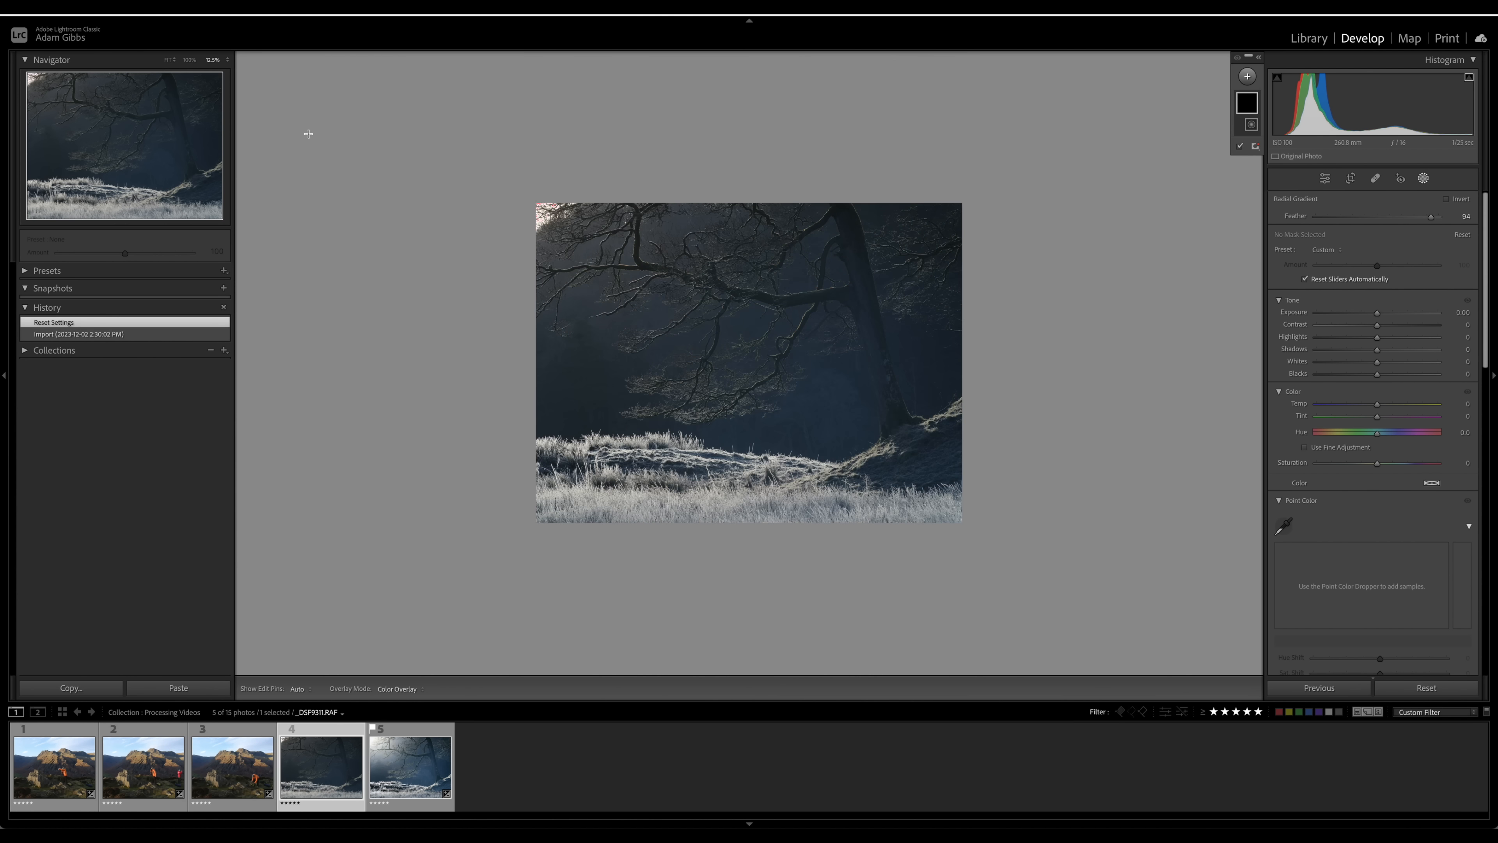
pyautogui.moveTo(495, 166); pyautogui.dragTo(696, 313)
pyautogui.moveTo(601, 224); pyautogui.dragTo(646, 257)
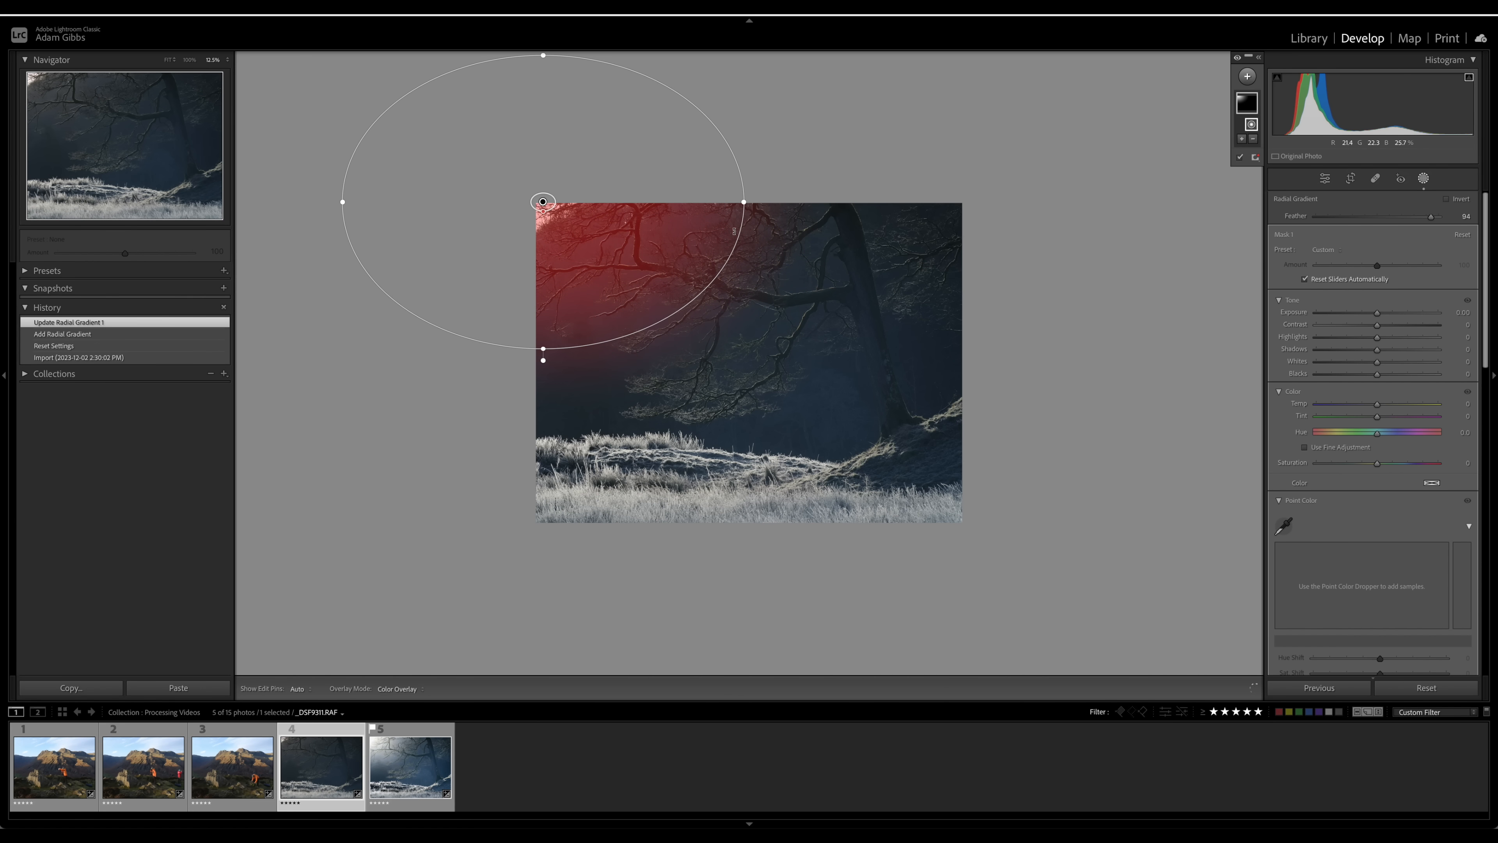
pyautogui.moveTo(741, 202); pyautogui.dragTo(745, 202)
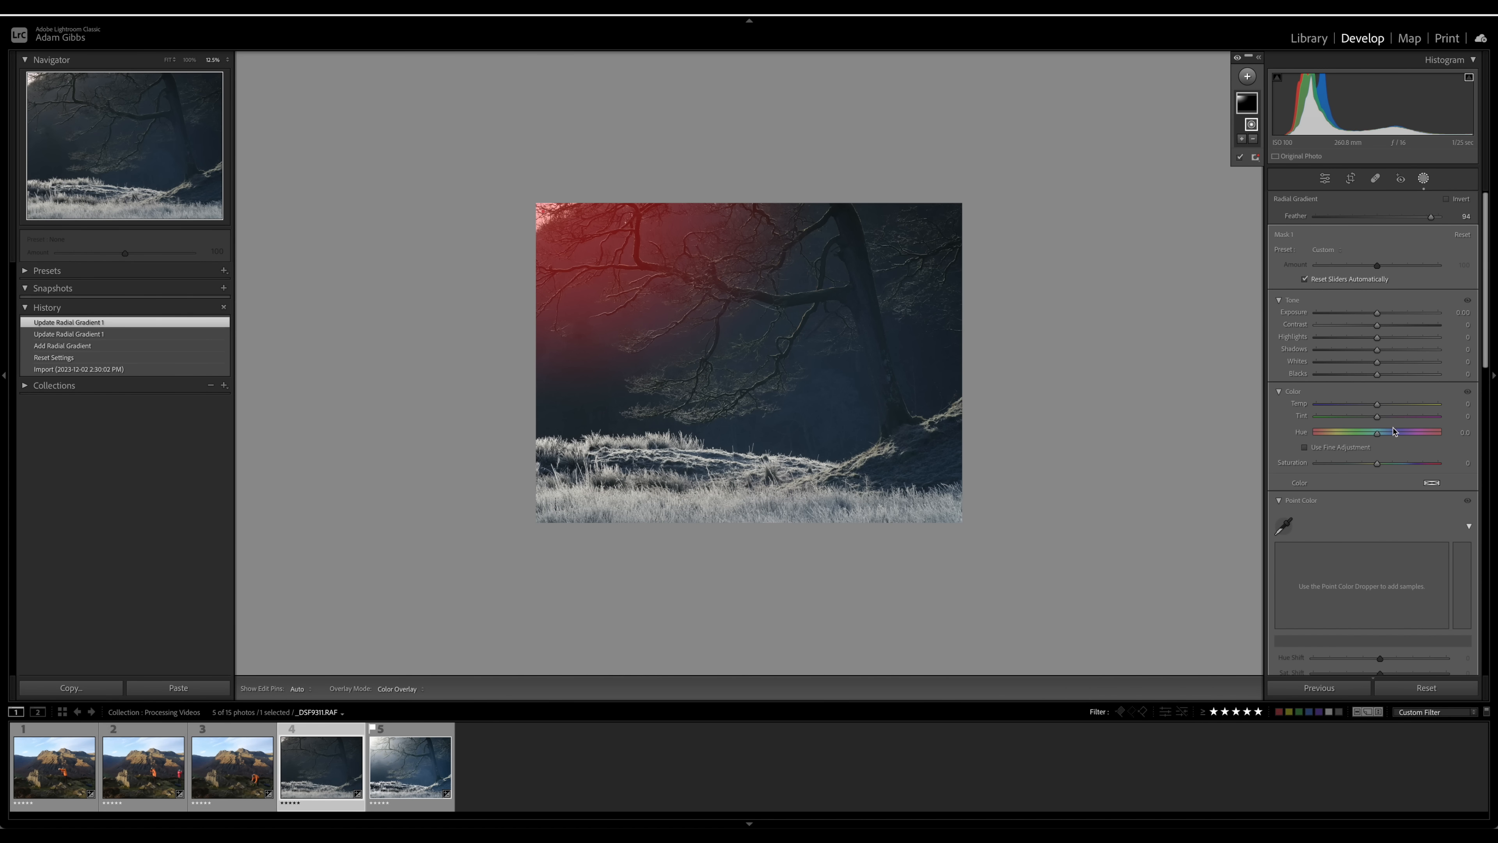
# Step: Set the radial gradient mask's Dehaze to -70 to create haze around the light source
pyautogui.moveTo(1485, 322); pyautogui.dragTo(1493, 490)
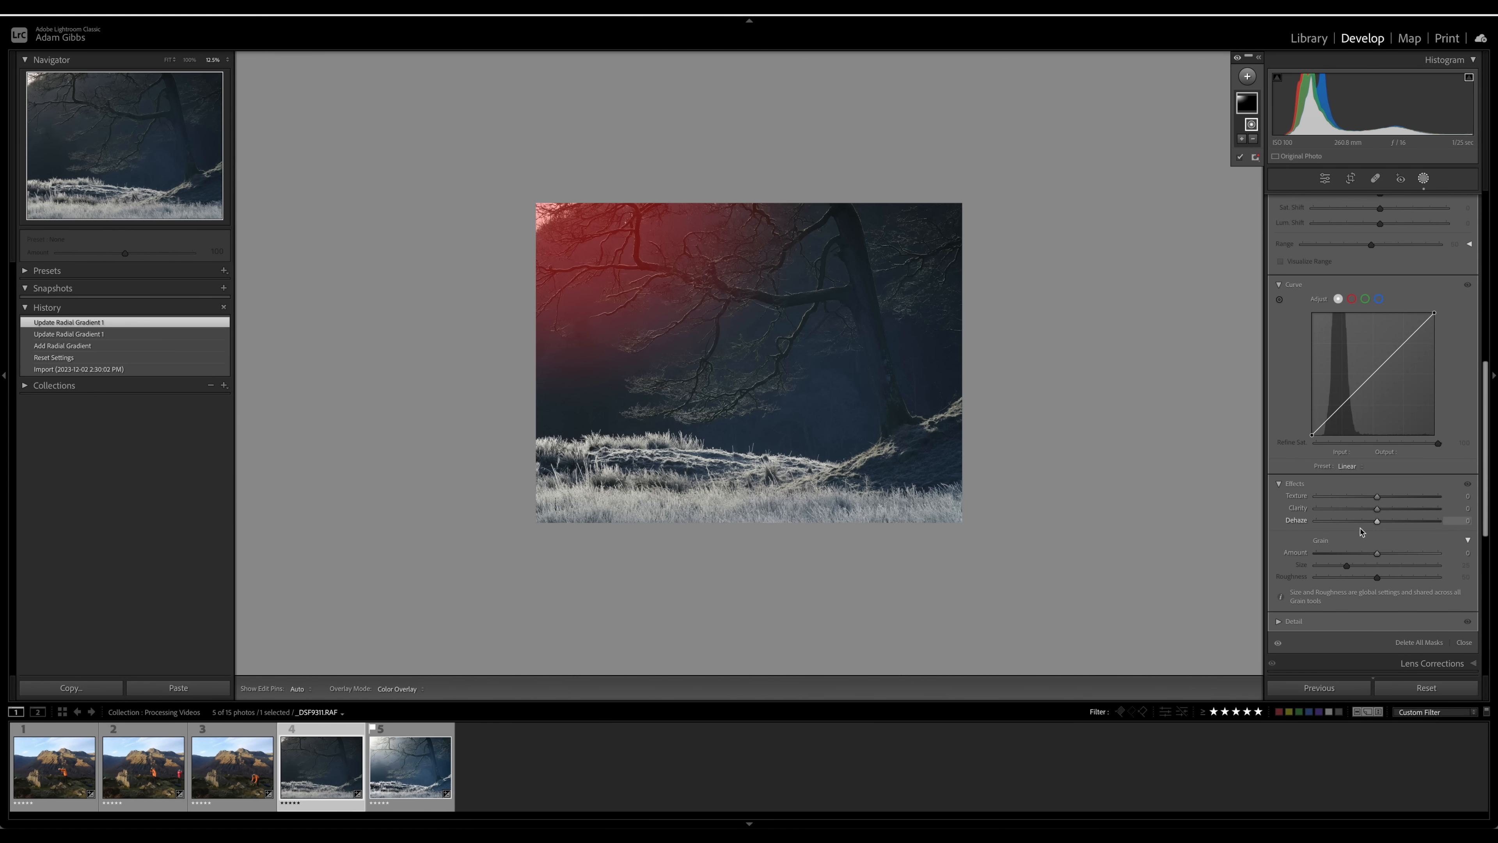
pyautogui.moveTo(1376, 523); pyautogui.dragTo(1329, 537)
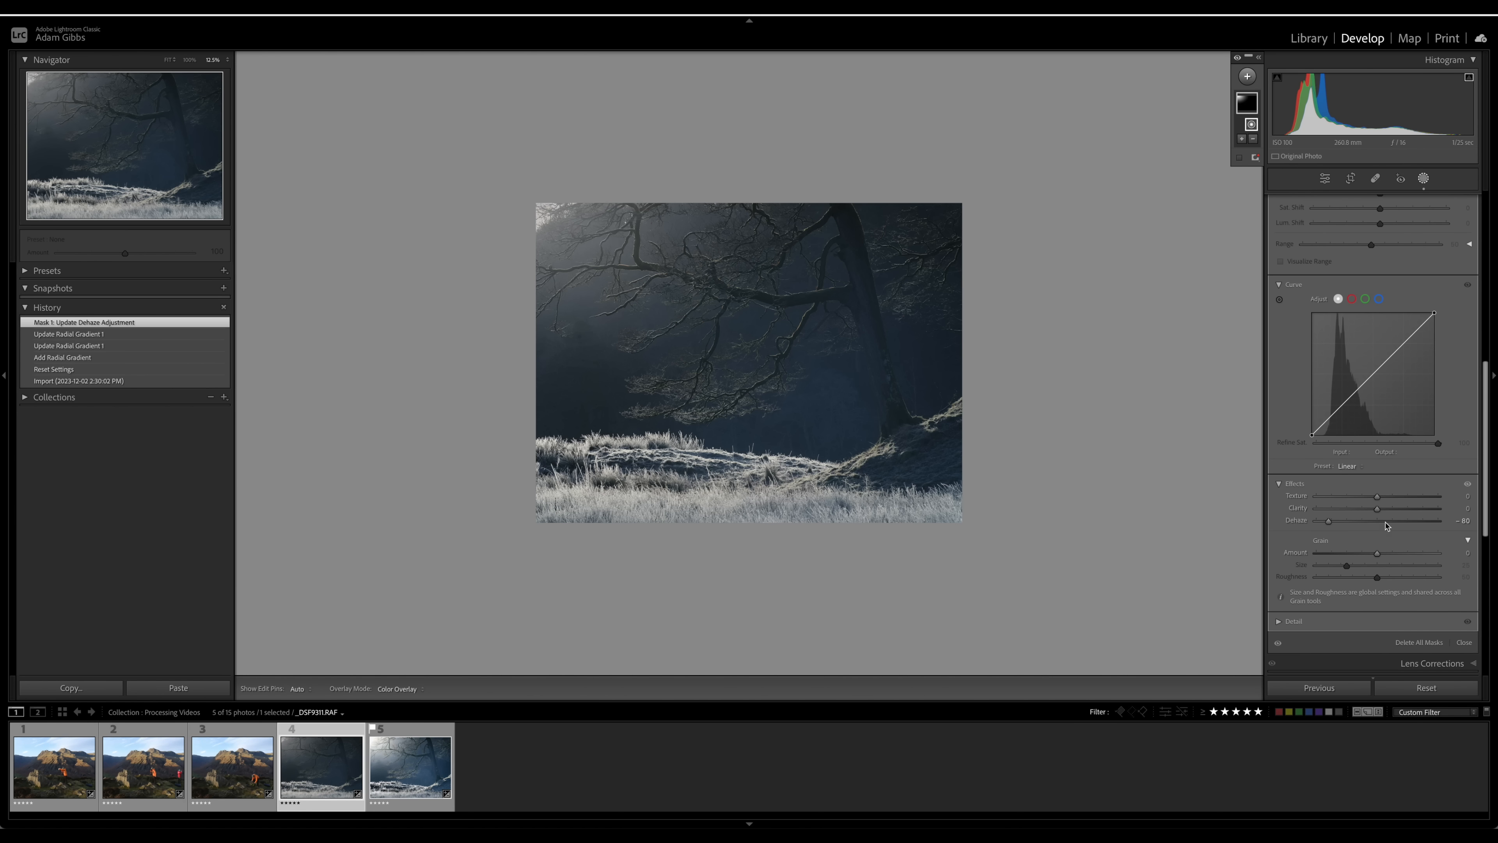
pyautogui.moveTo(1331, 524); pyautogui.dragTo(1316, 524)
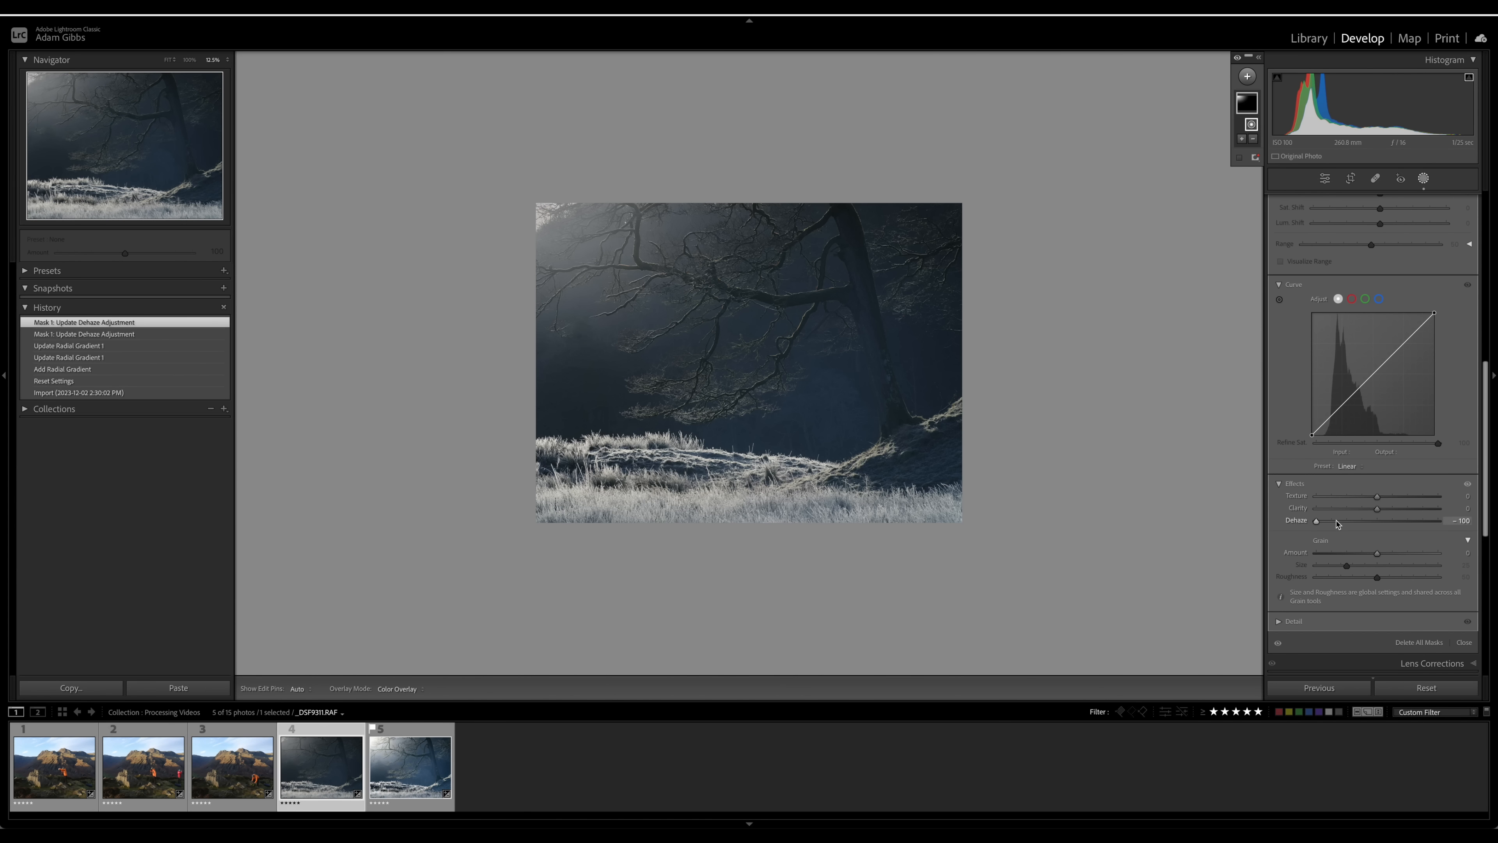
pyautogui.moveTo(1317, 523); pyautogui.dragTo(1337, 522)
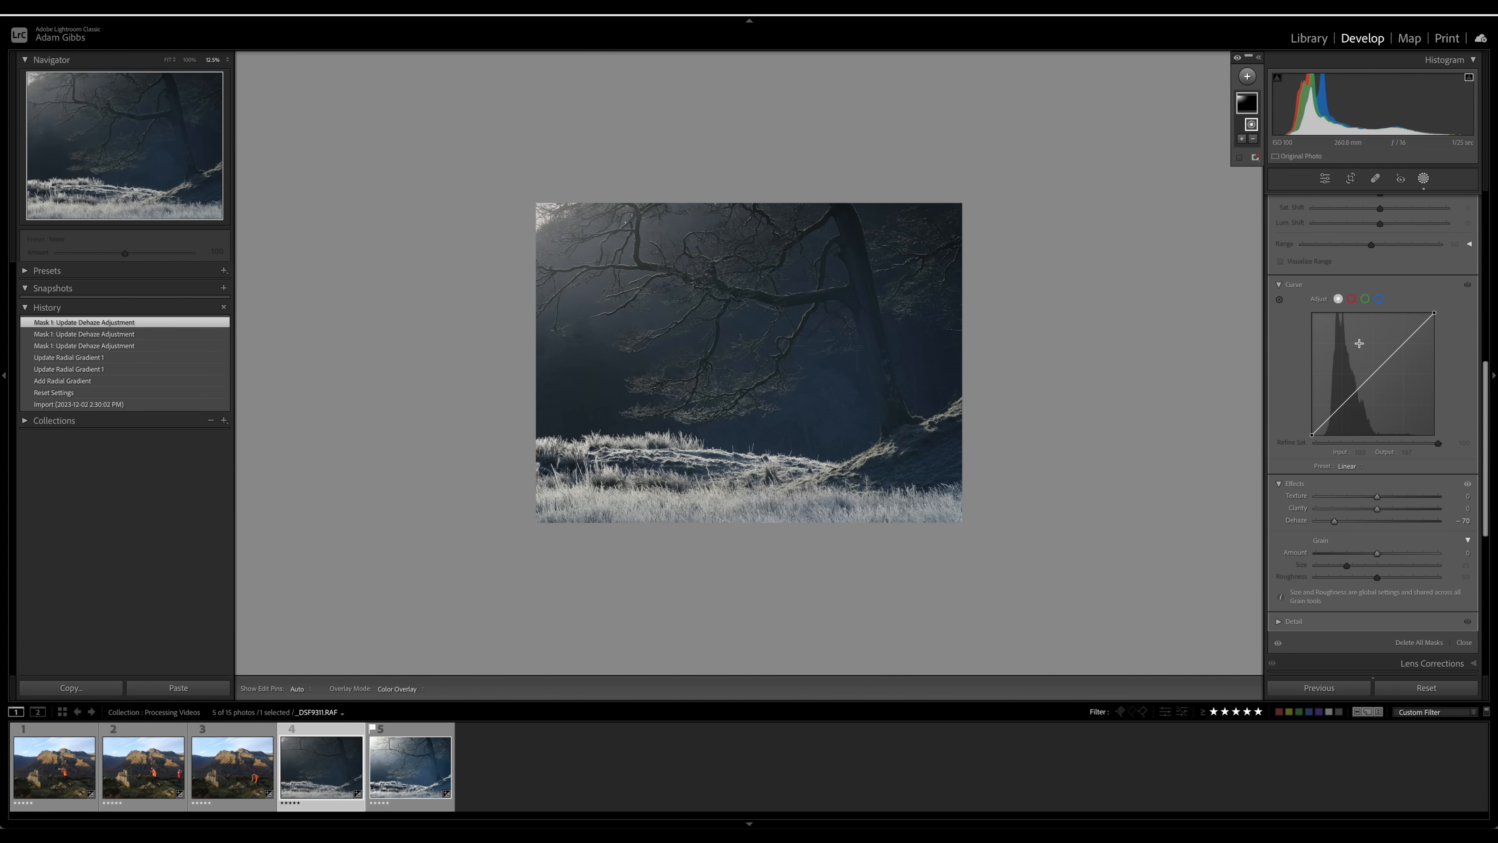
# Step: Set the radial mask's exposure to 3.28, highlights to about -60 and shadows to about -33, and nudge the gradient slightly
pyautogui.scroll(5, 1356, 354)
pyautogui.scroll(5, 1358, 358)
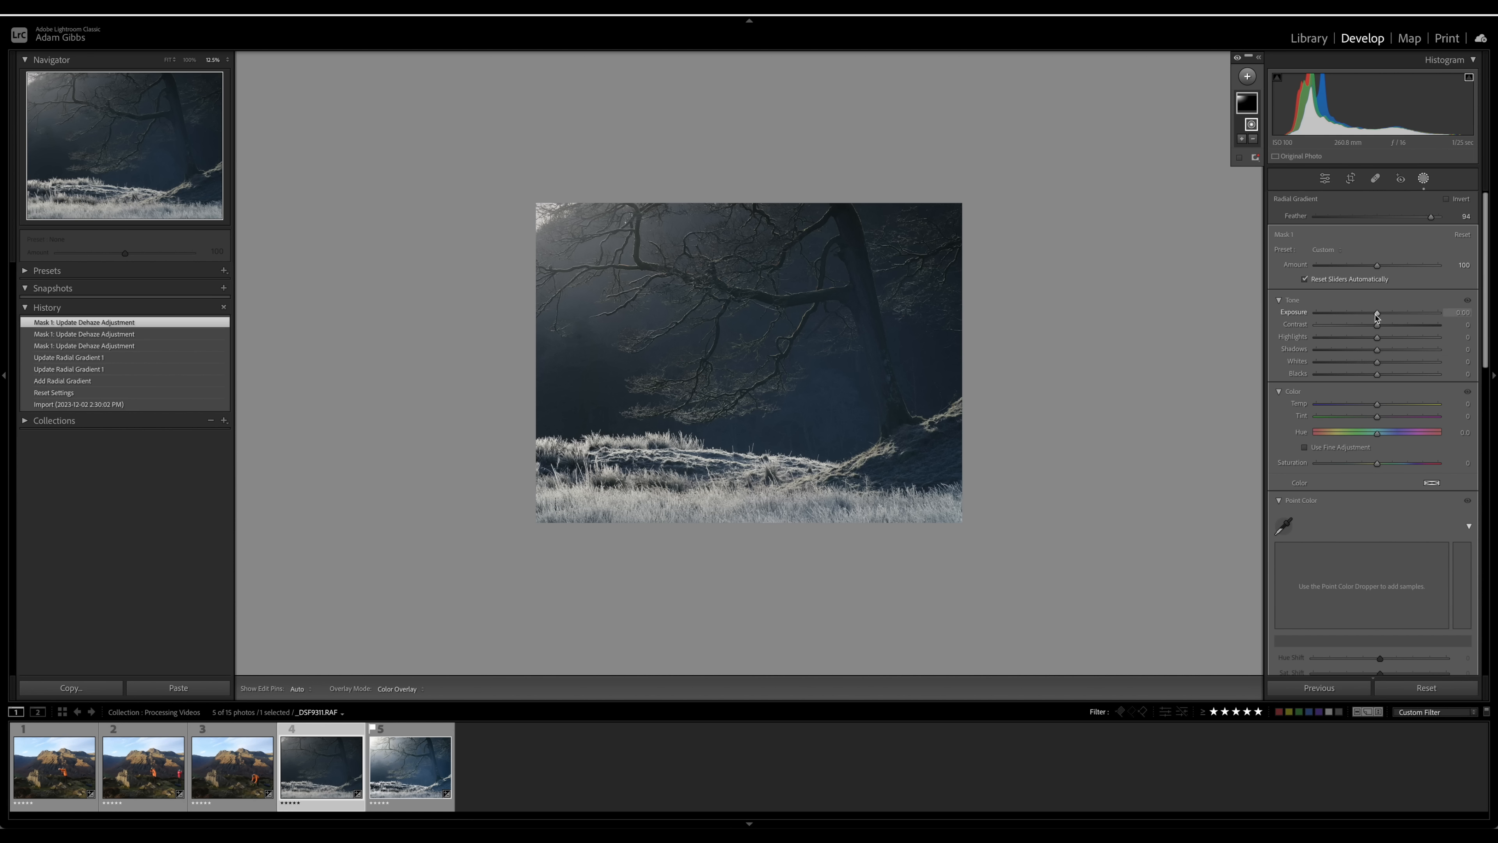
pyautogui.moveTo(1376, 316); pyautogui.dragTo(1431, 324)
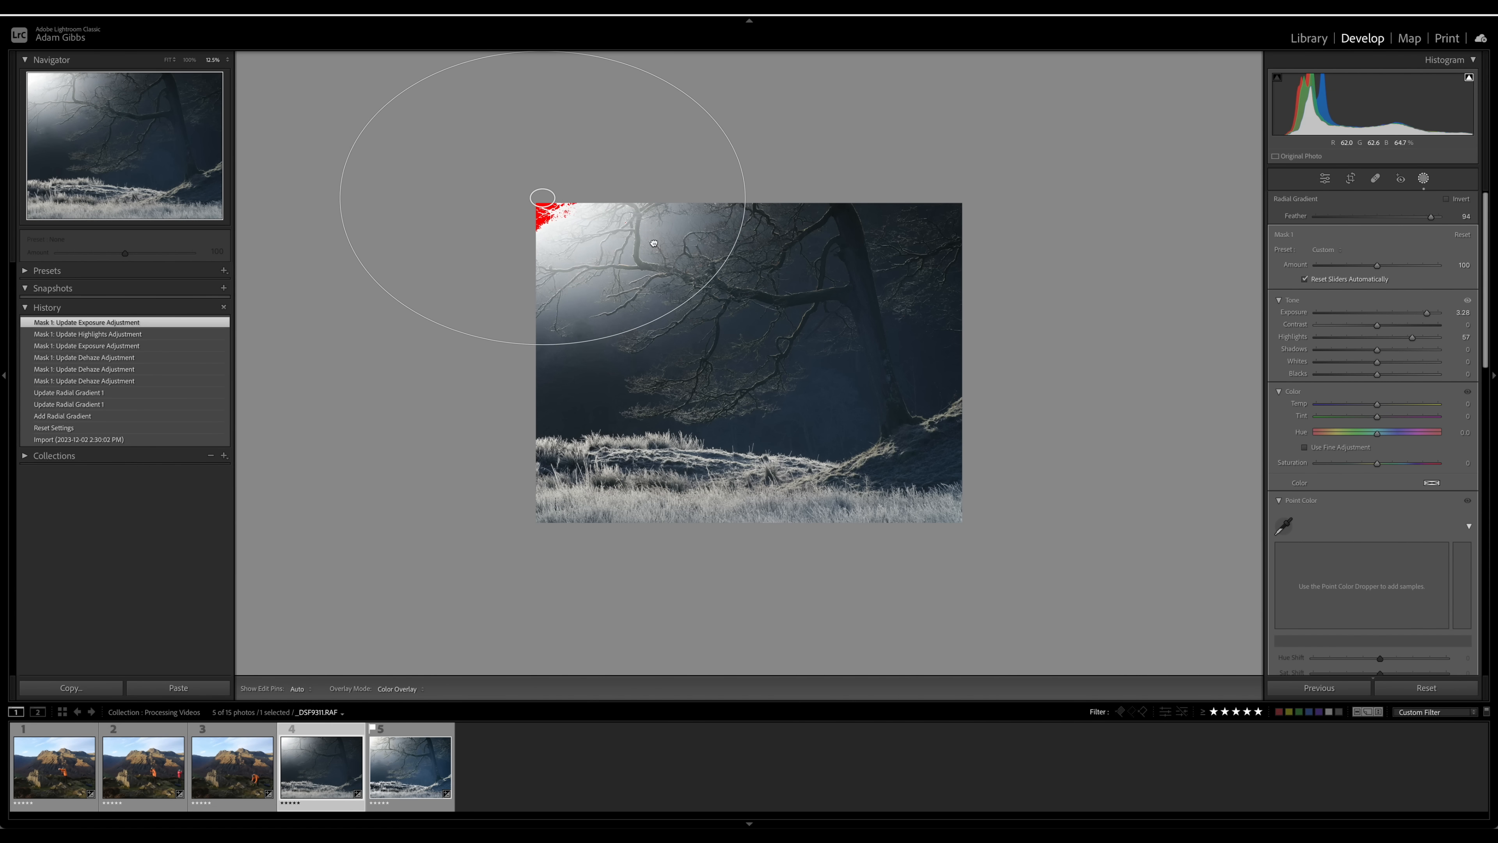
pyautogui.moveTo(653, 243); pyautogui.dragTo(655, 244)
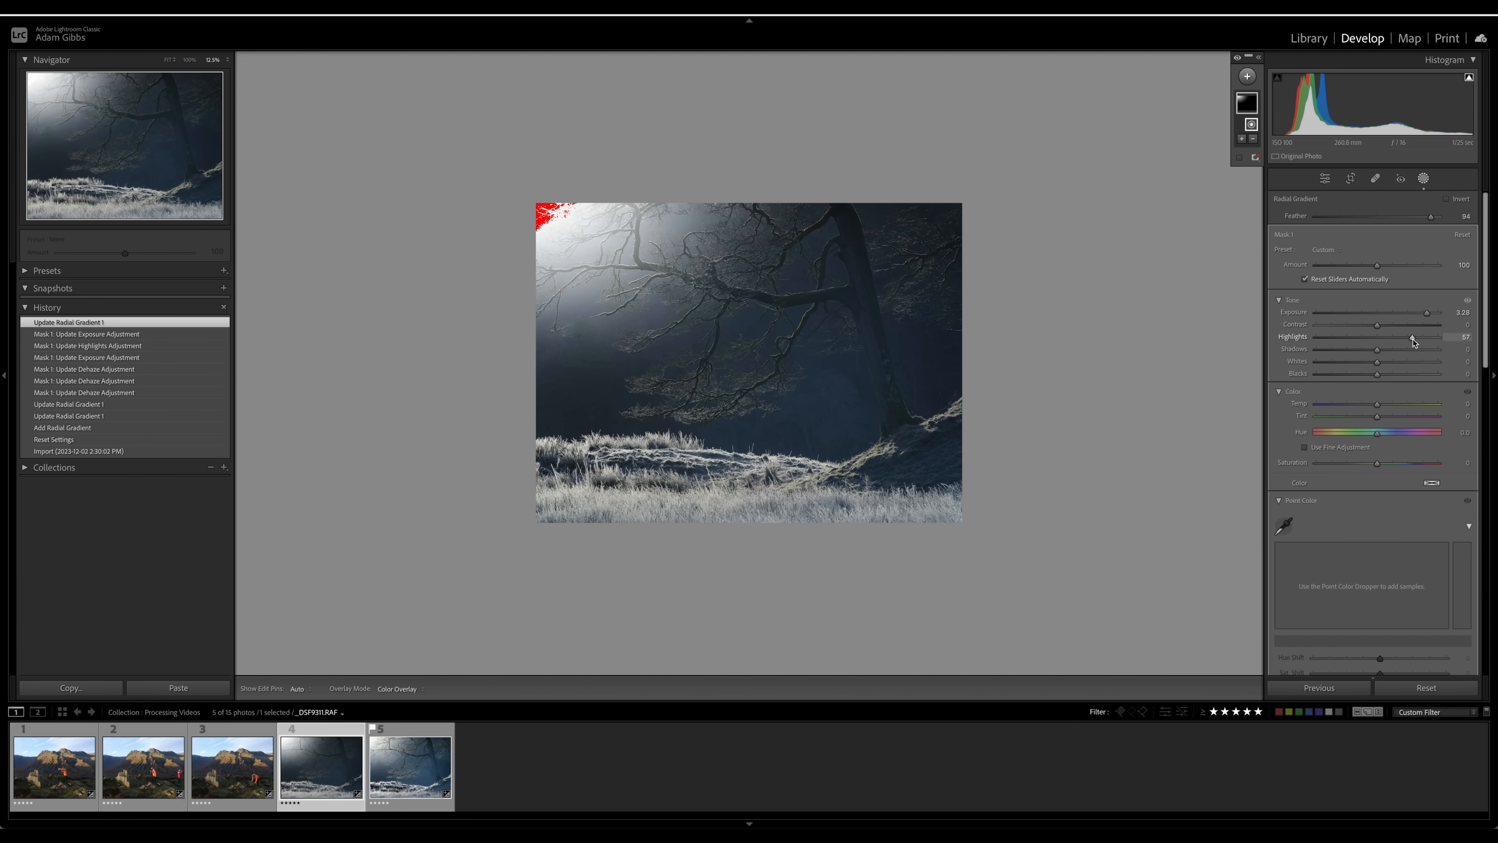
pyautogui.moveTo(1413, 342); pyautogui.dragTo(1335, 344)
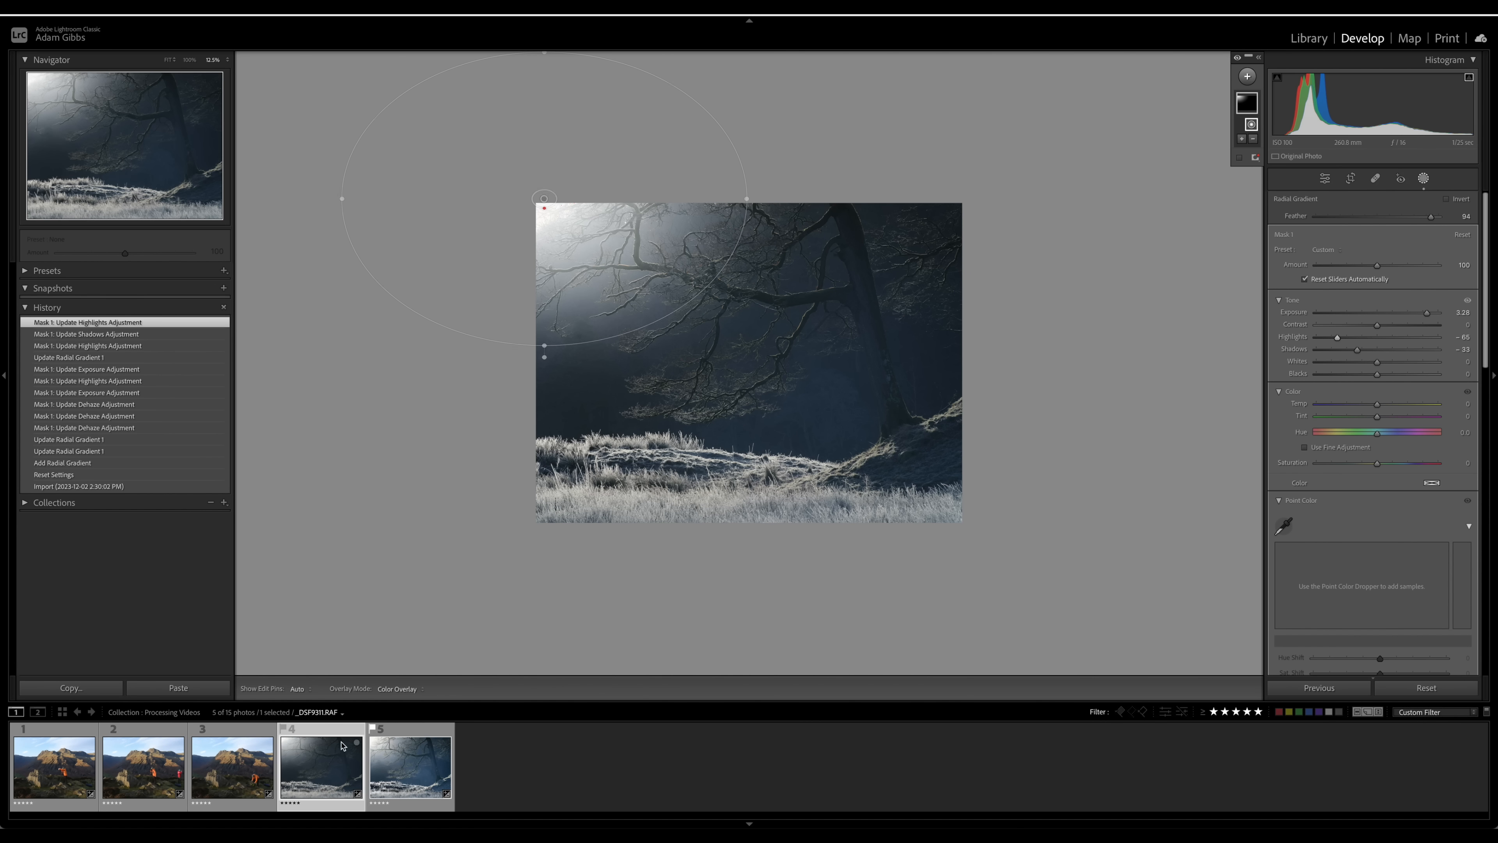
# Step: Compare the glow in the masked RAW photo with the finished edited version, returning to the RAW photo
pyautogui.click(417, 732)
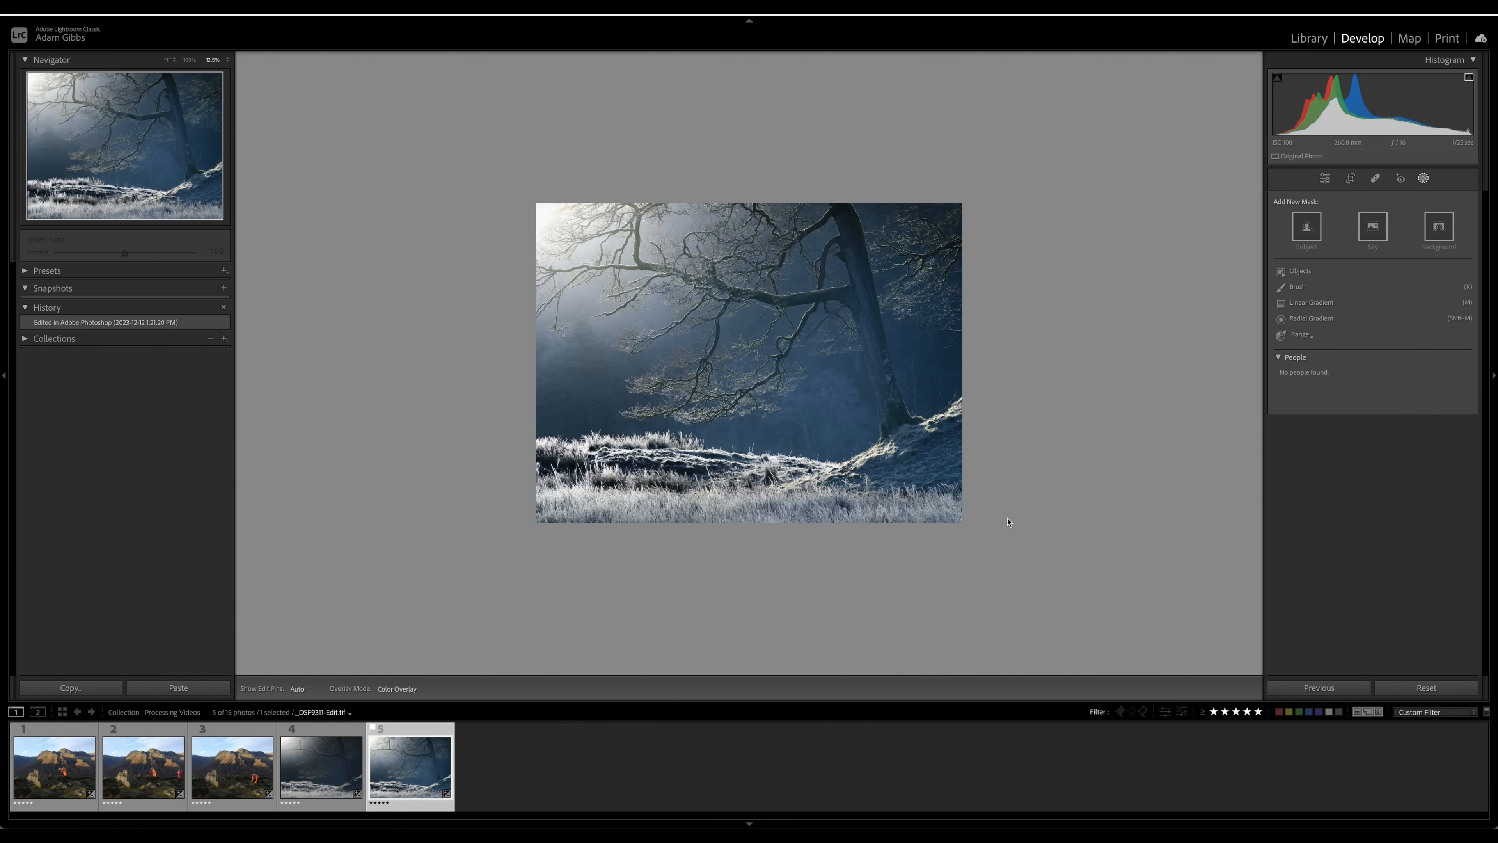
pyautogui.click(348, 741)
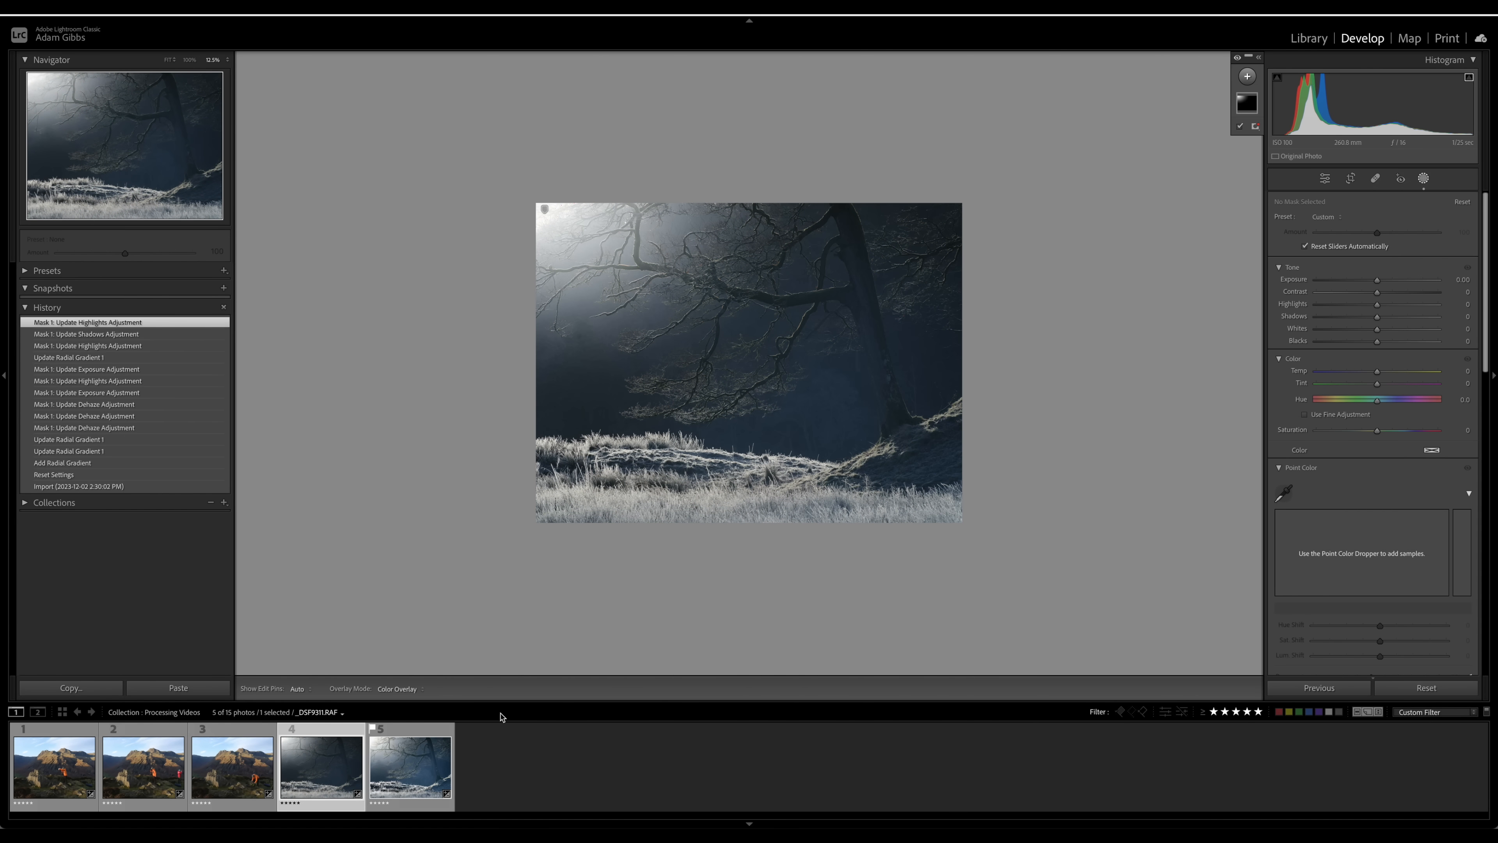
pyautogui.click(426, 736)
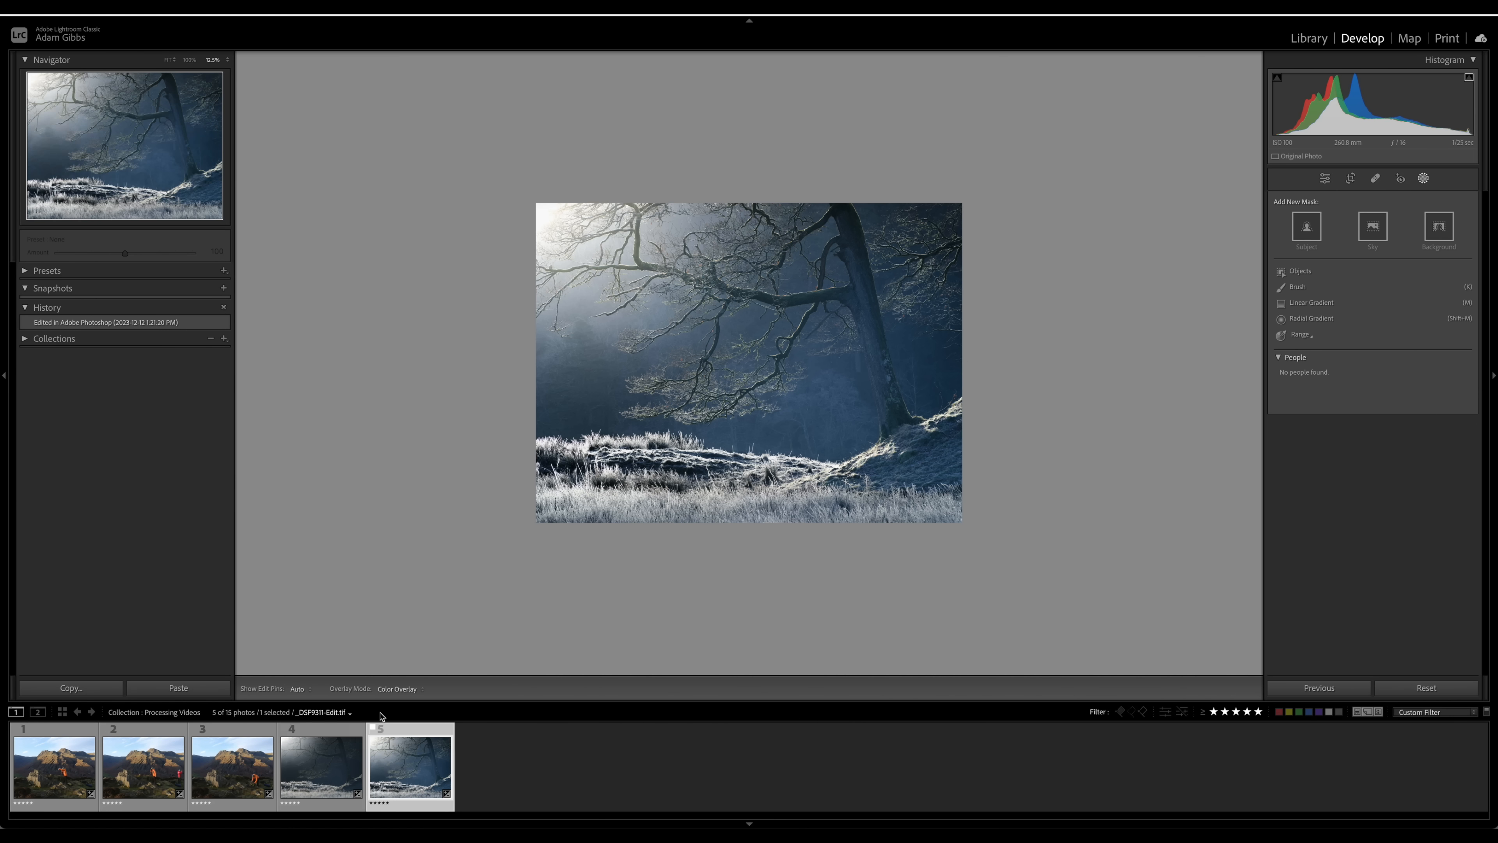
pyautogui.click(360, 732)
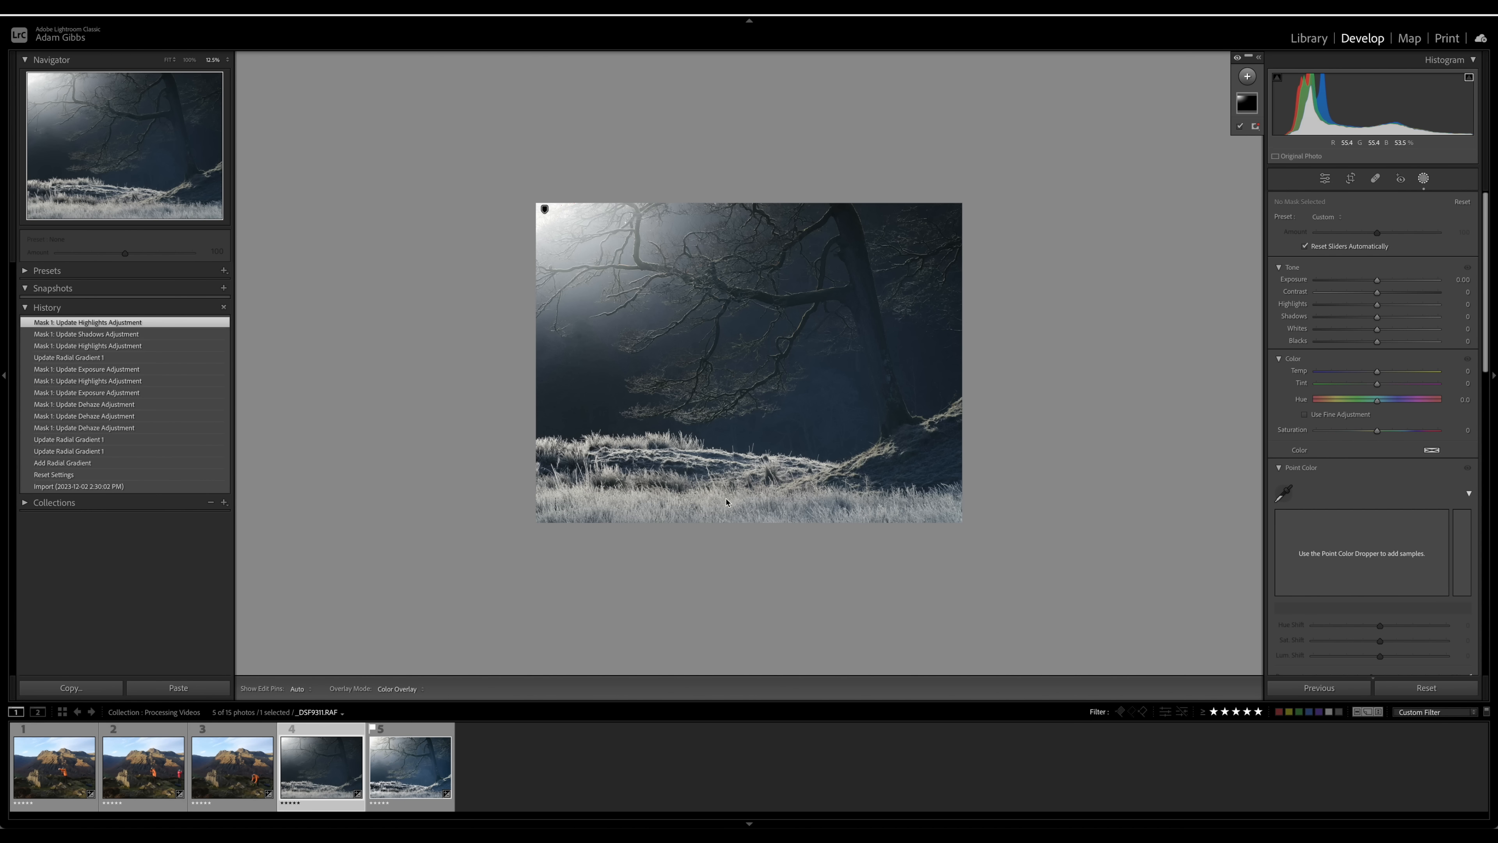
pyautogui.click(411, 766)
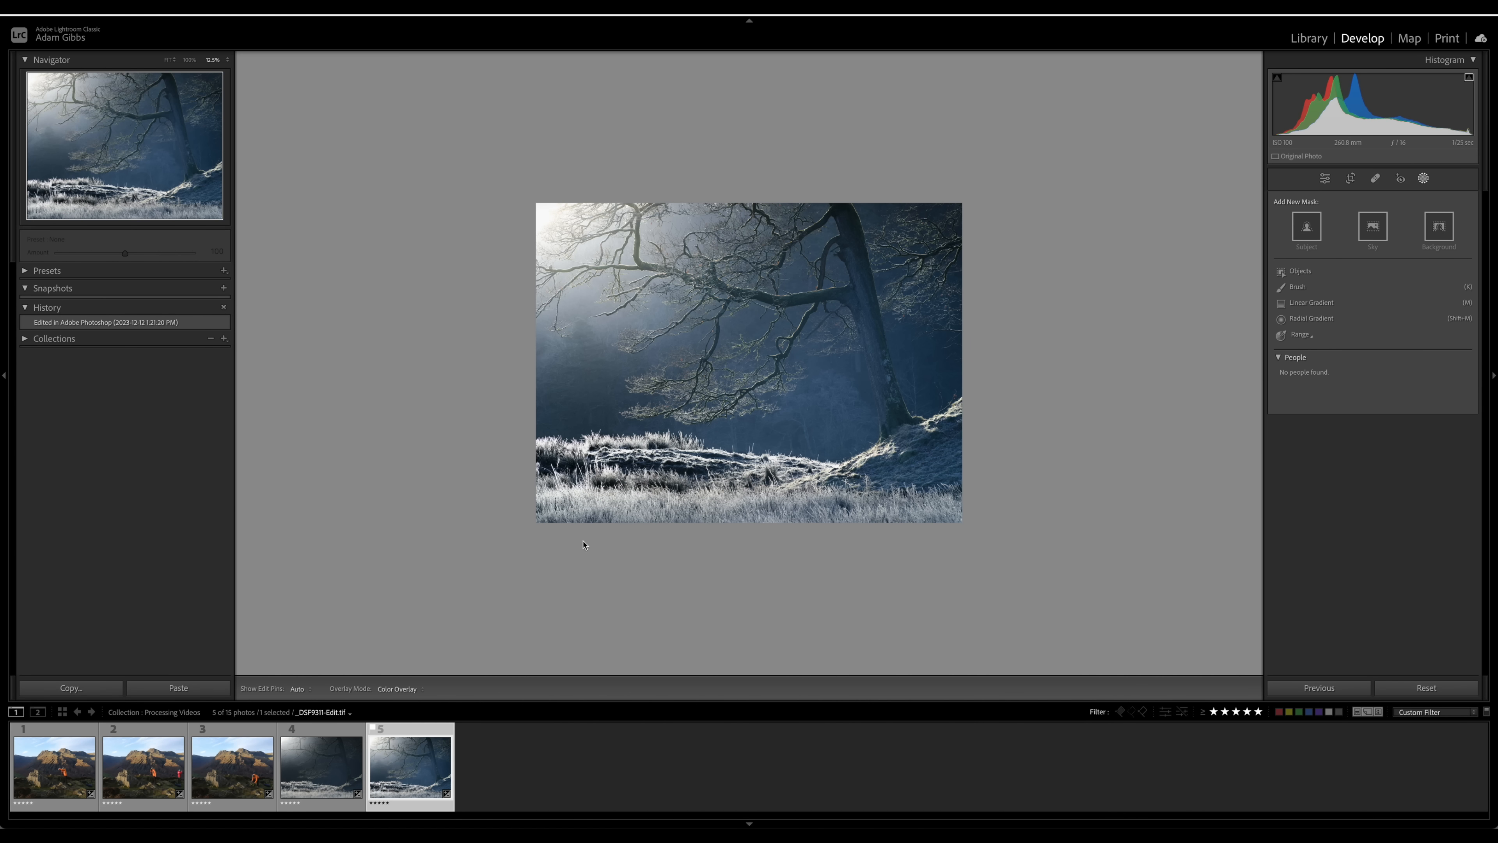
pyautogui.click(317, 733)
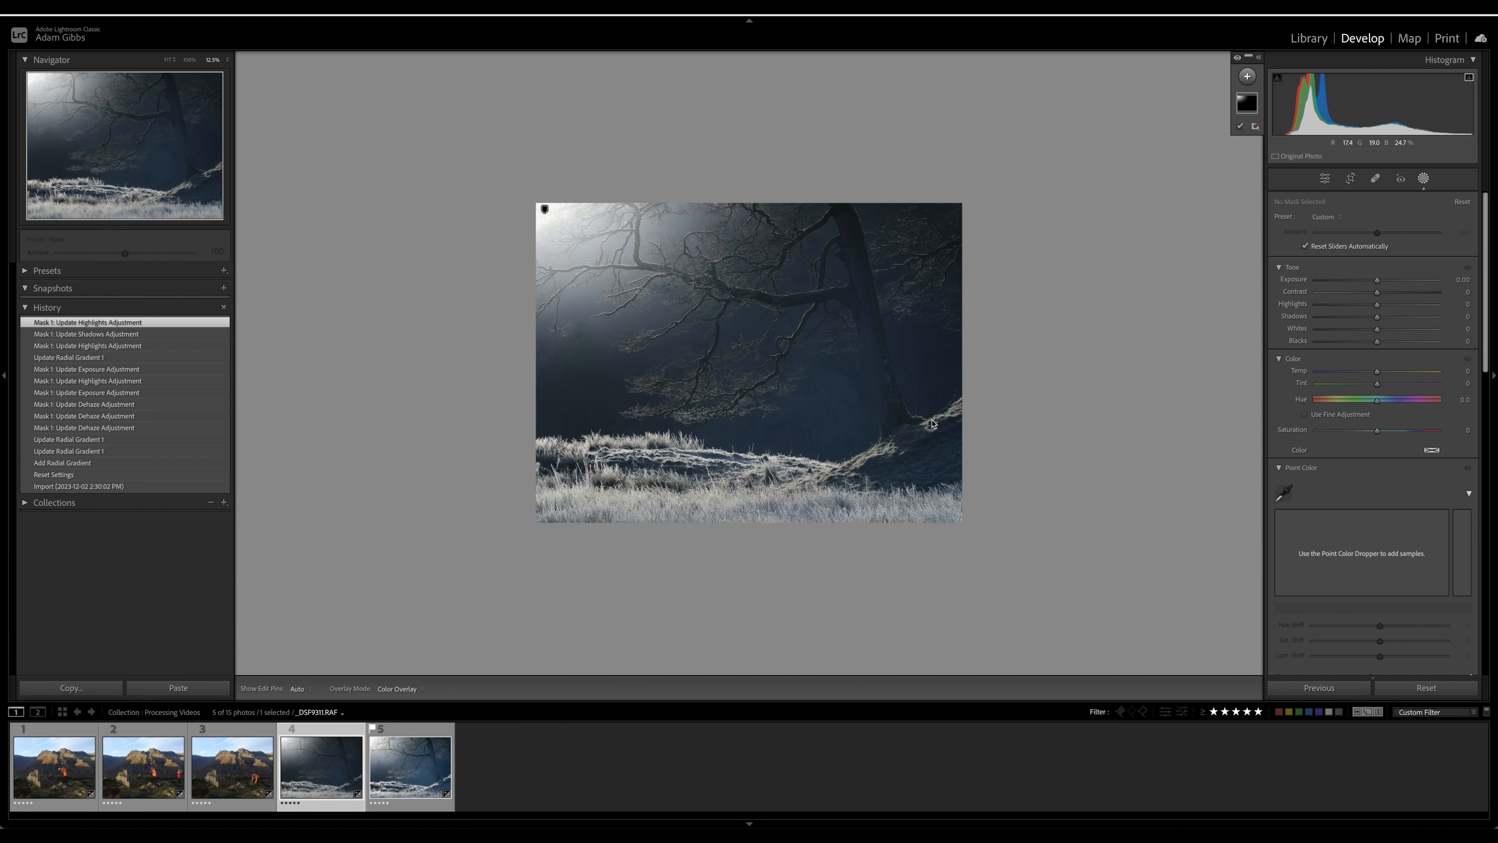
# Step: Add a linear gradient mask over the frosty foreground, widened past the lower image edge and up into the branches
pyautogui.click(1247, 76)
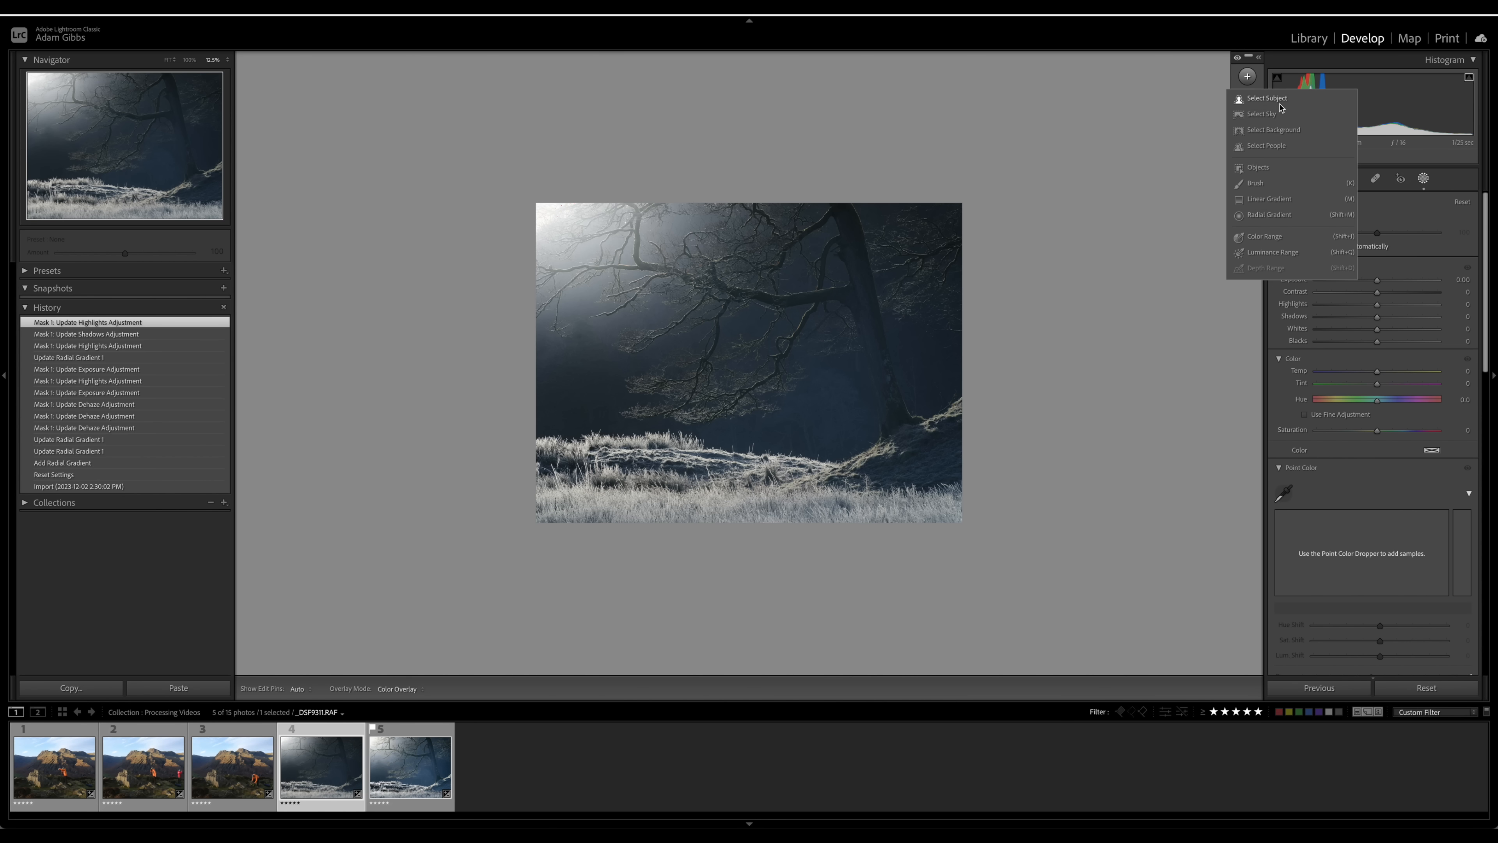
pyautogui.click(1269, 199)
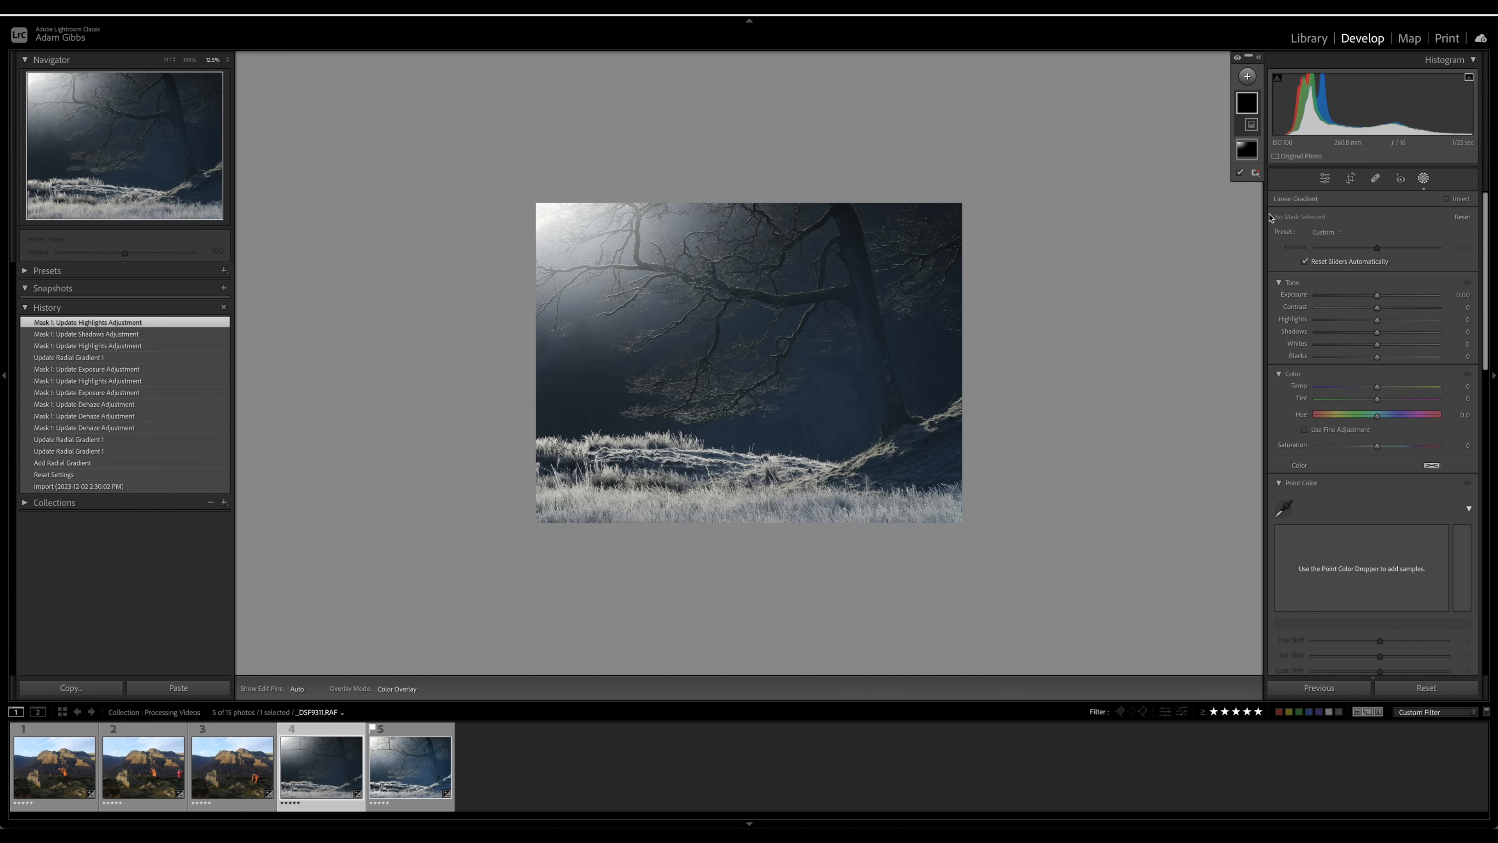
pyautogui.moveTo(750, 515); pyautogui.dragTo(754, 433)
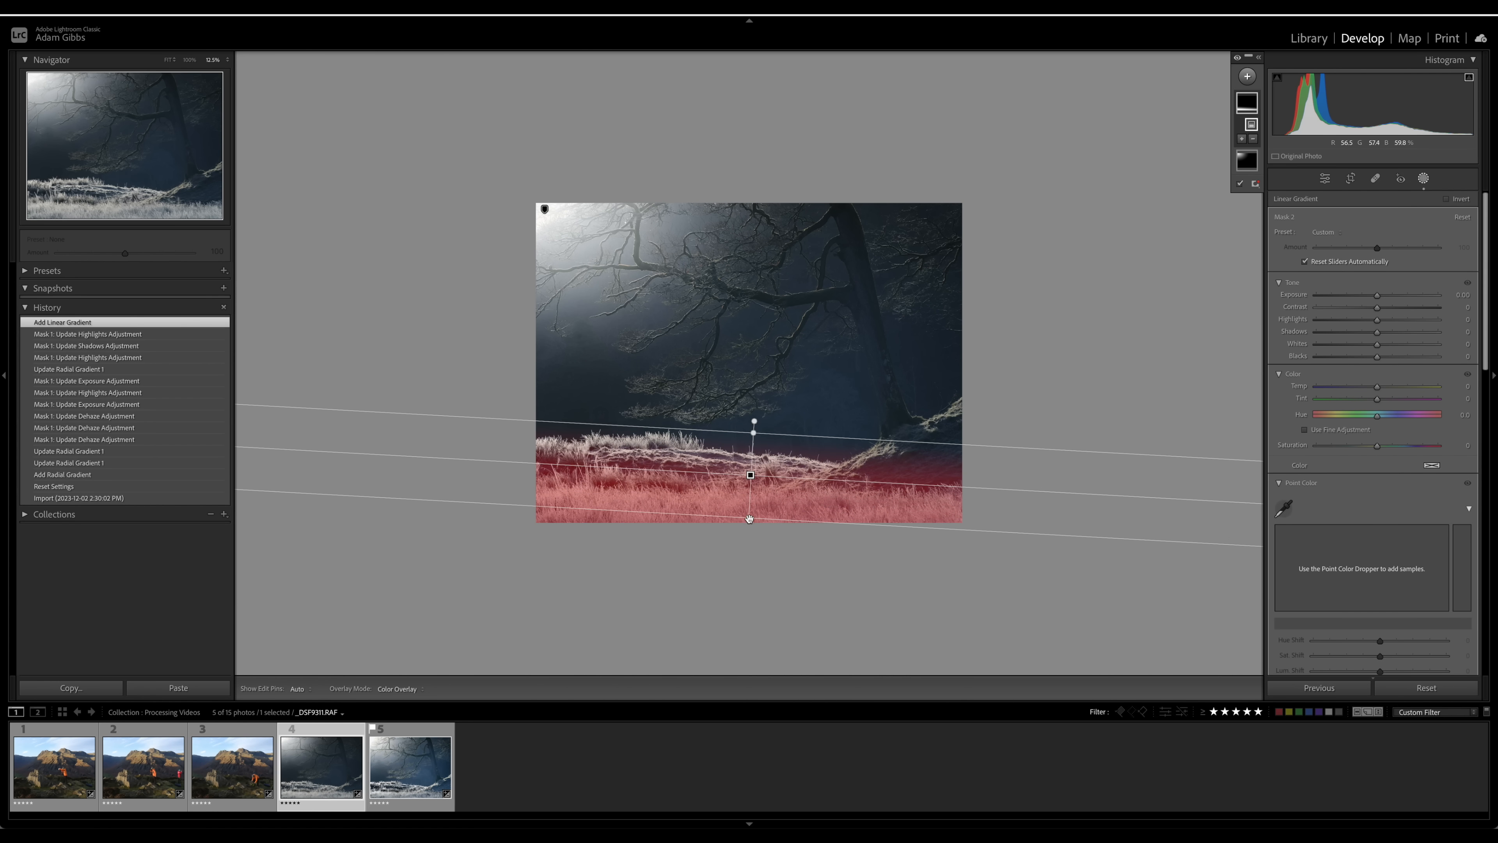
pyautogui.moveTo(748, 517); pyautogui.dragTo(743, 608)
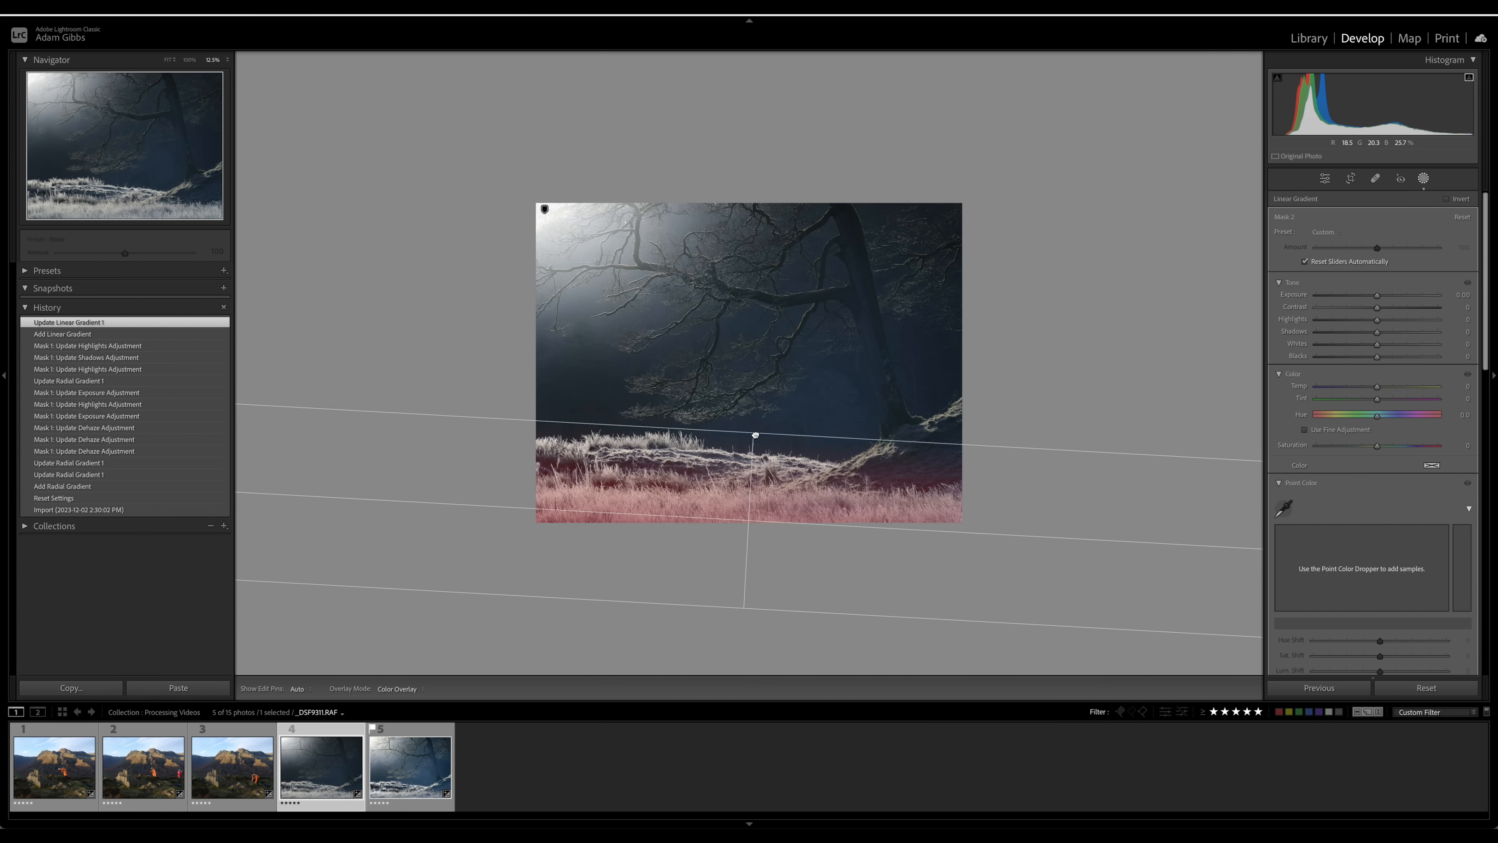
pyautogui.moveTo(759, 433); pyautogui.dragTo(759, 391)
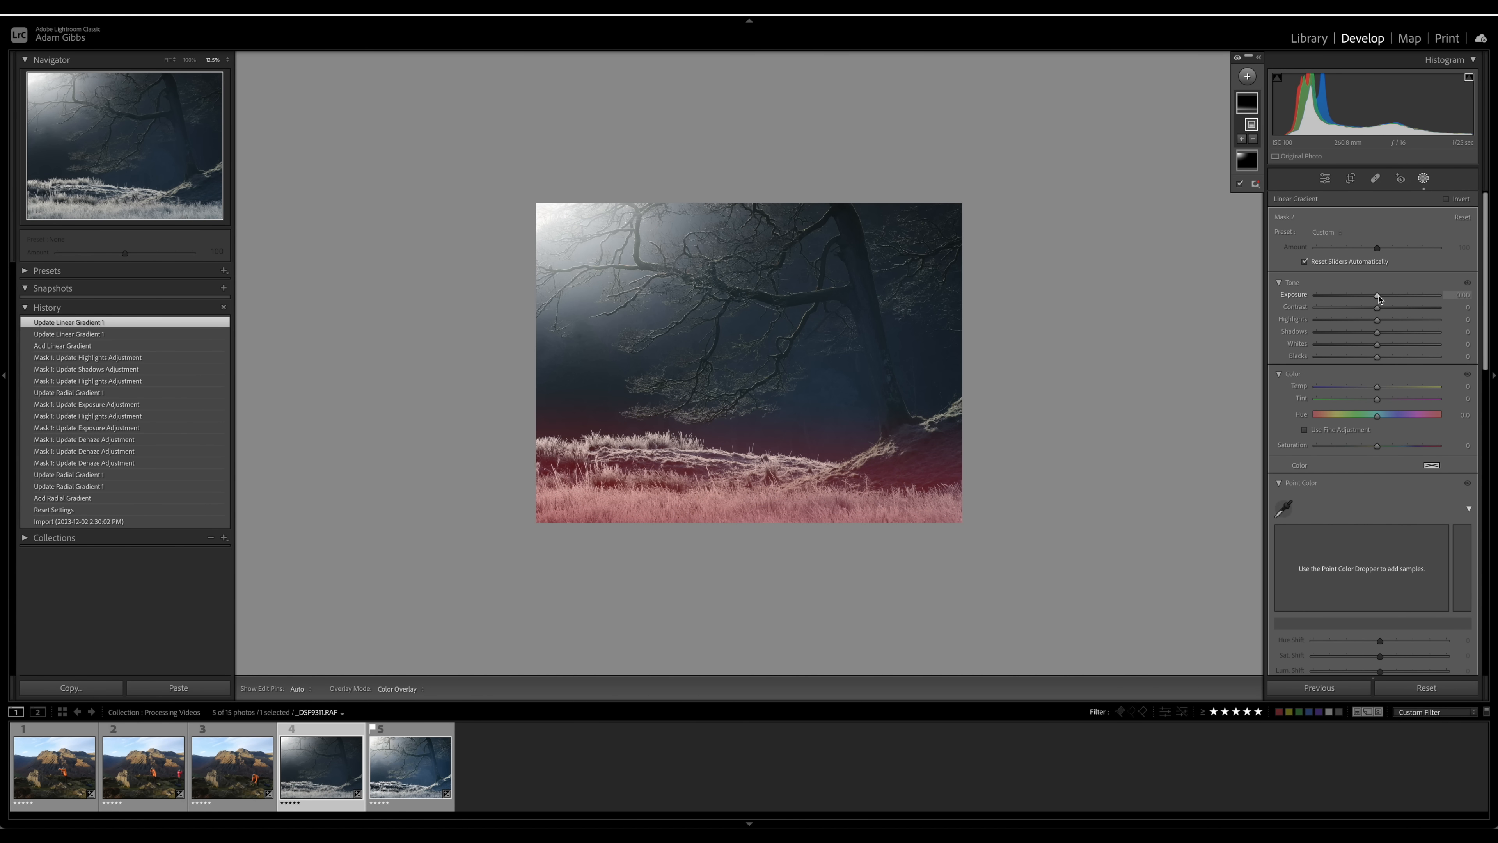
# Step: Set the linear gradient's exposure to -0.49, highlights to about -18 and whites to -22, and move the gradient slightly upward
pyautogui.moveTo(1378, 297); pyautogui.dragTo(1363, 345)
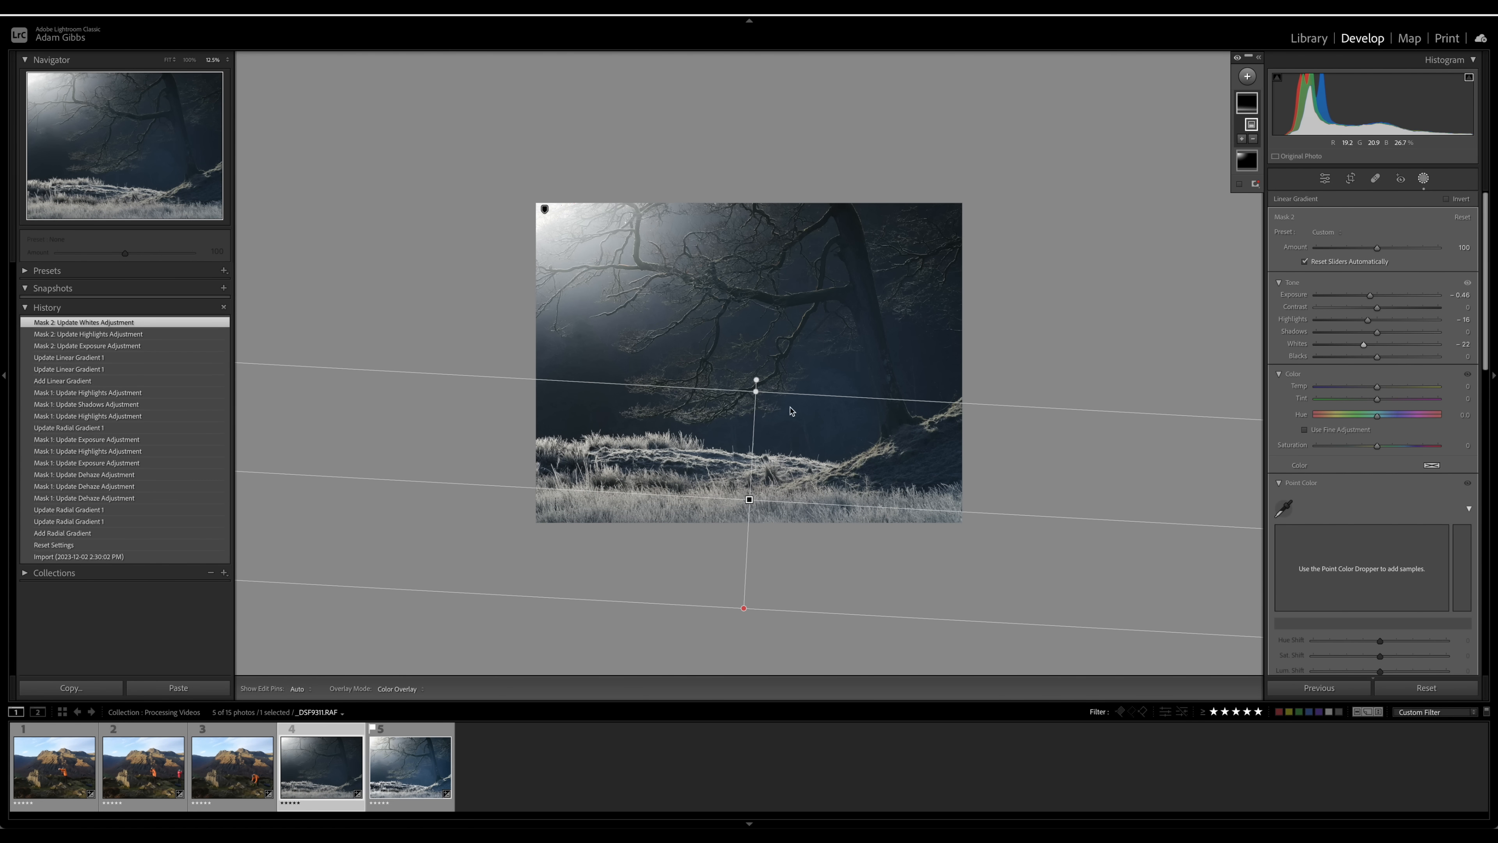
pyautogui.moveTo(746, 501)
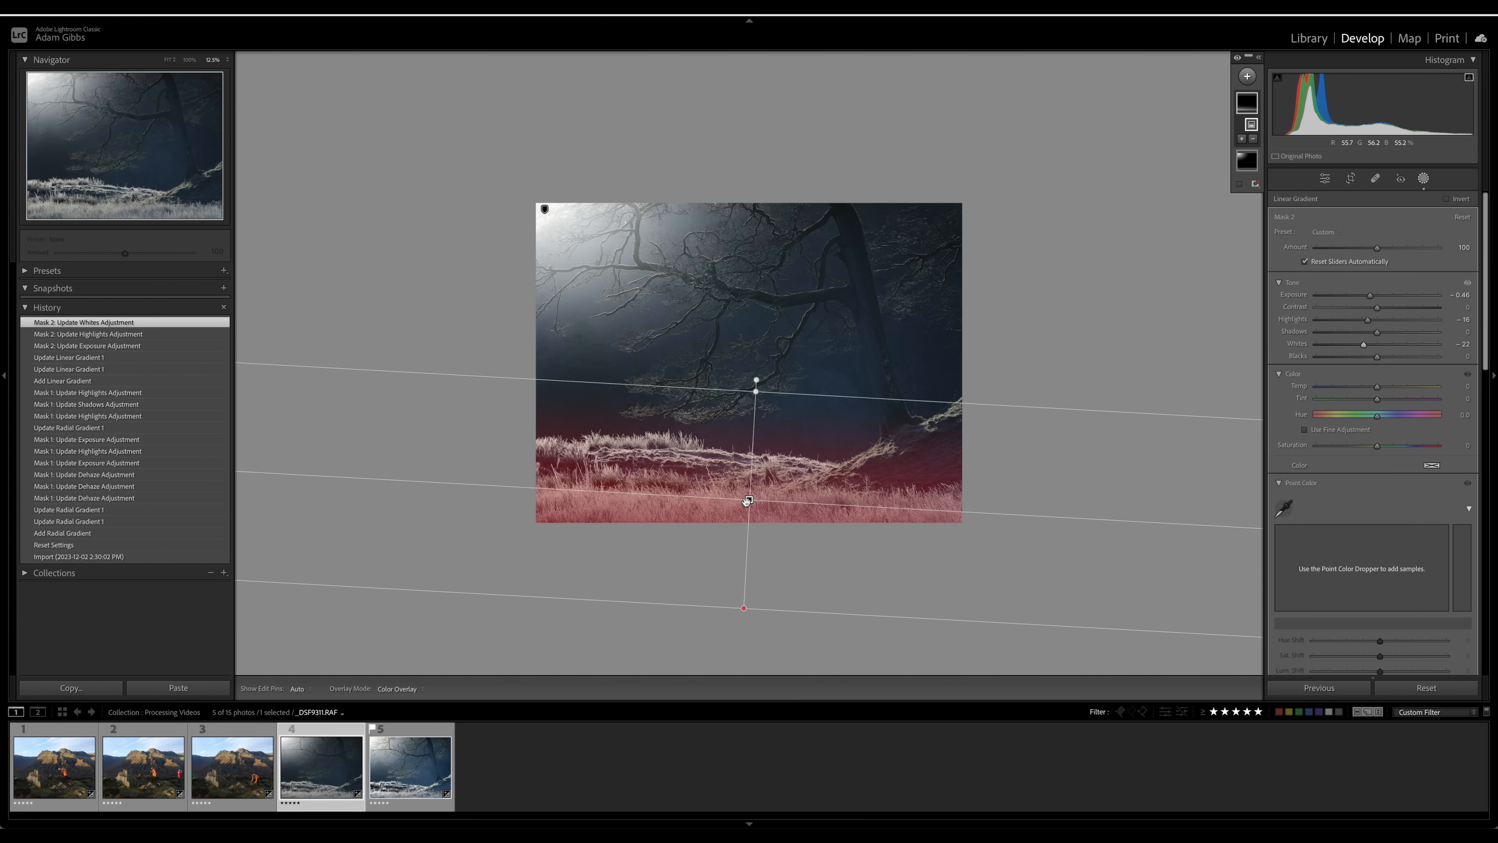
pyautogui.moveTo(747, 501); pyautogui.dragTo(747, 486)
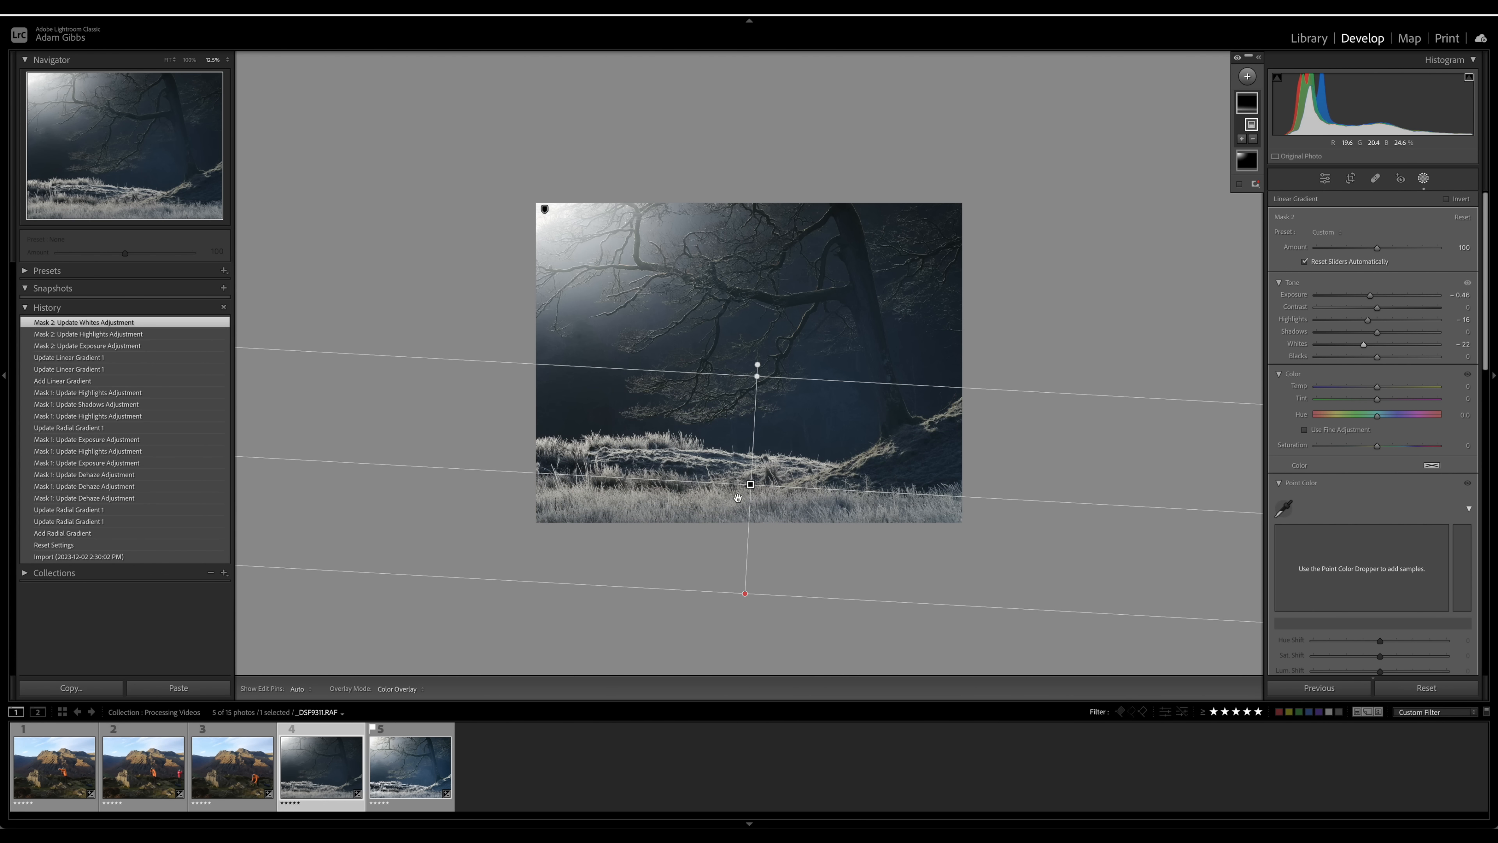
# Step: Compare the masked RAW photo with the finished edit, and open the mountain photo numbered 1 at 100% zoom
pyautogui.click(418, 767)
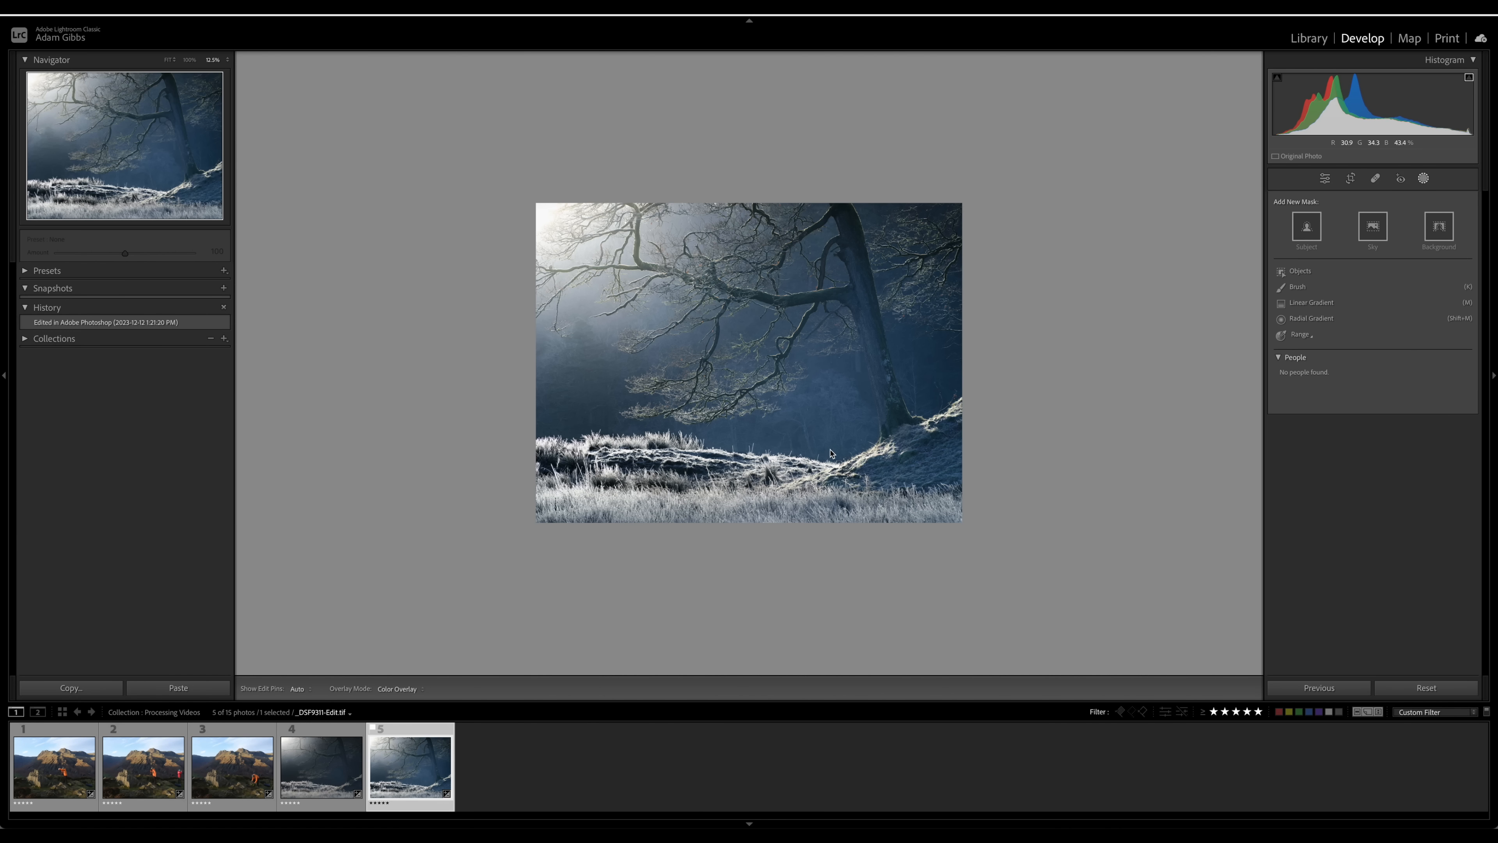
pyautogui.click(311, 734)
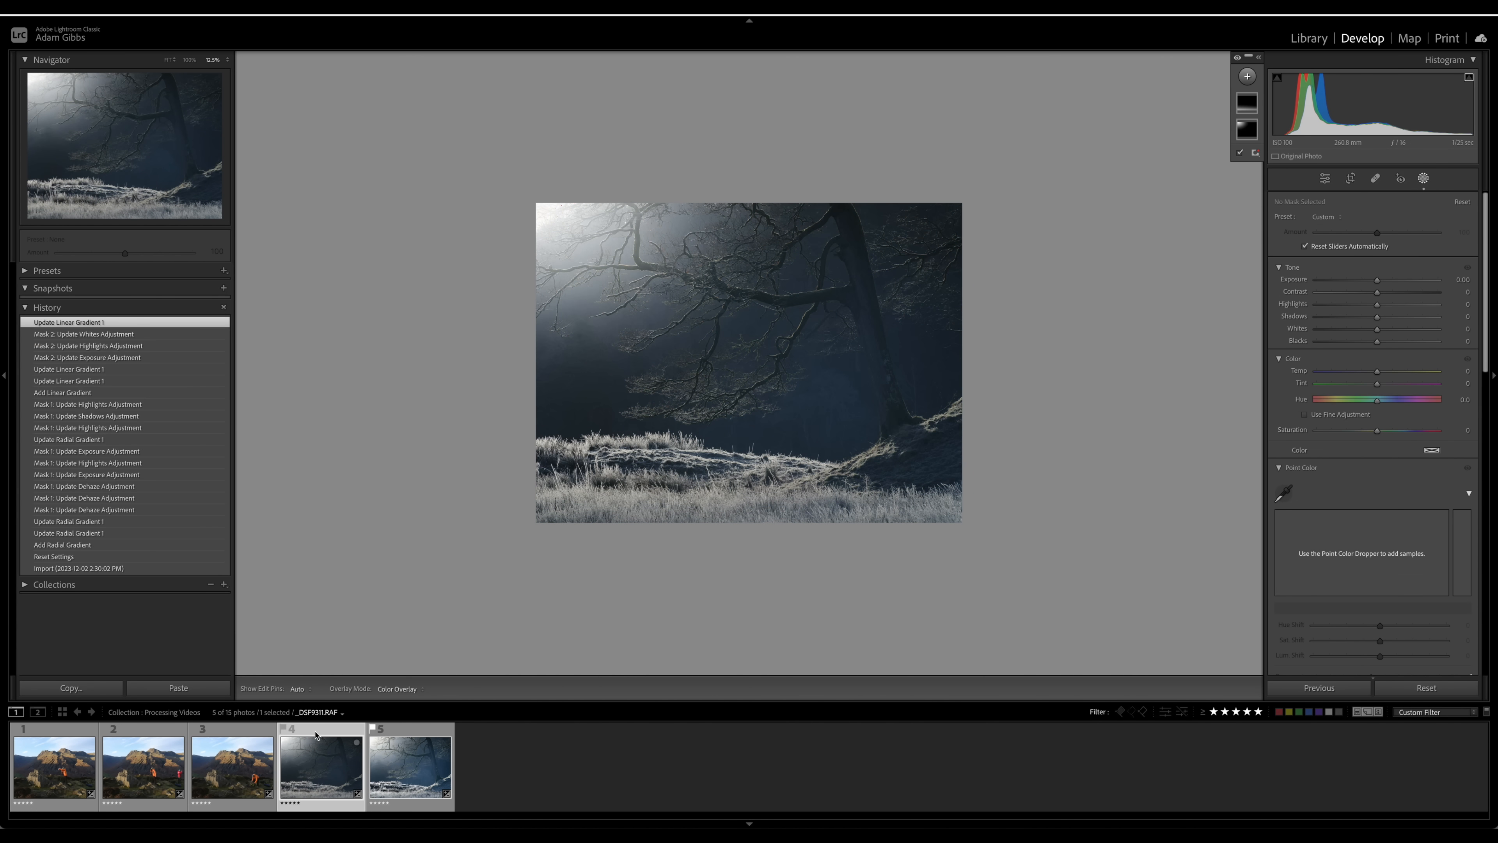
pyautogui.click(406, 735)
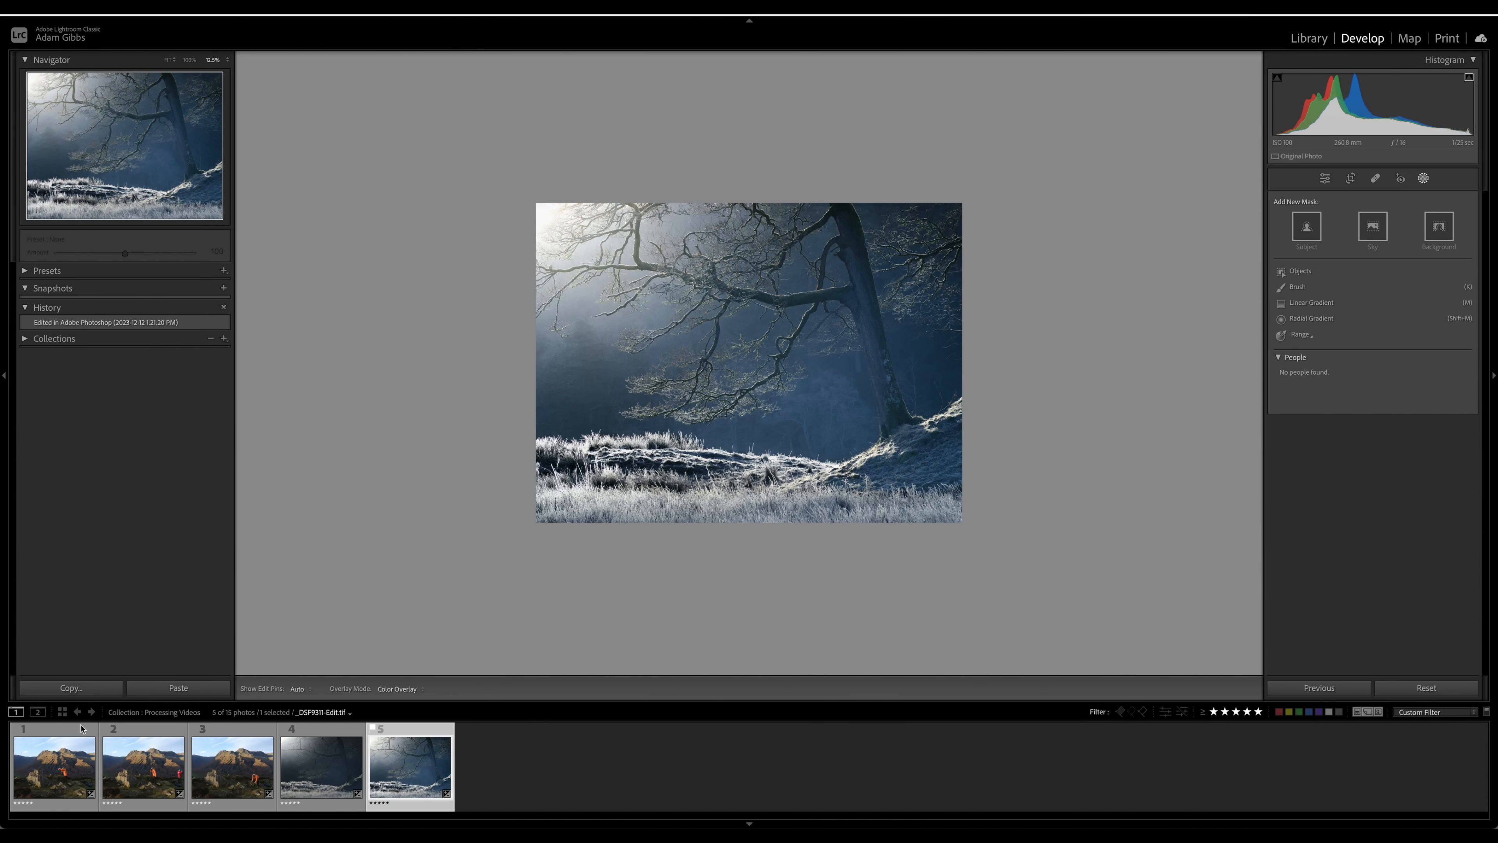
pyautogui.click(54, 766)
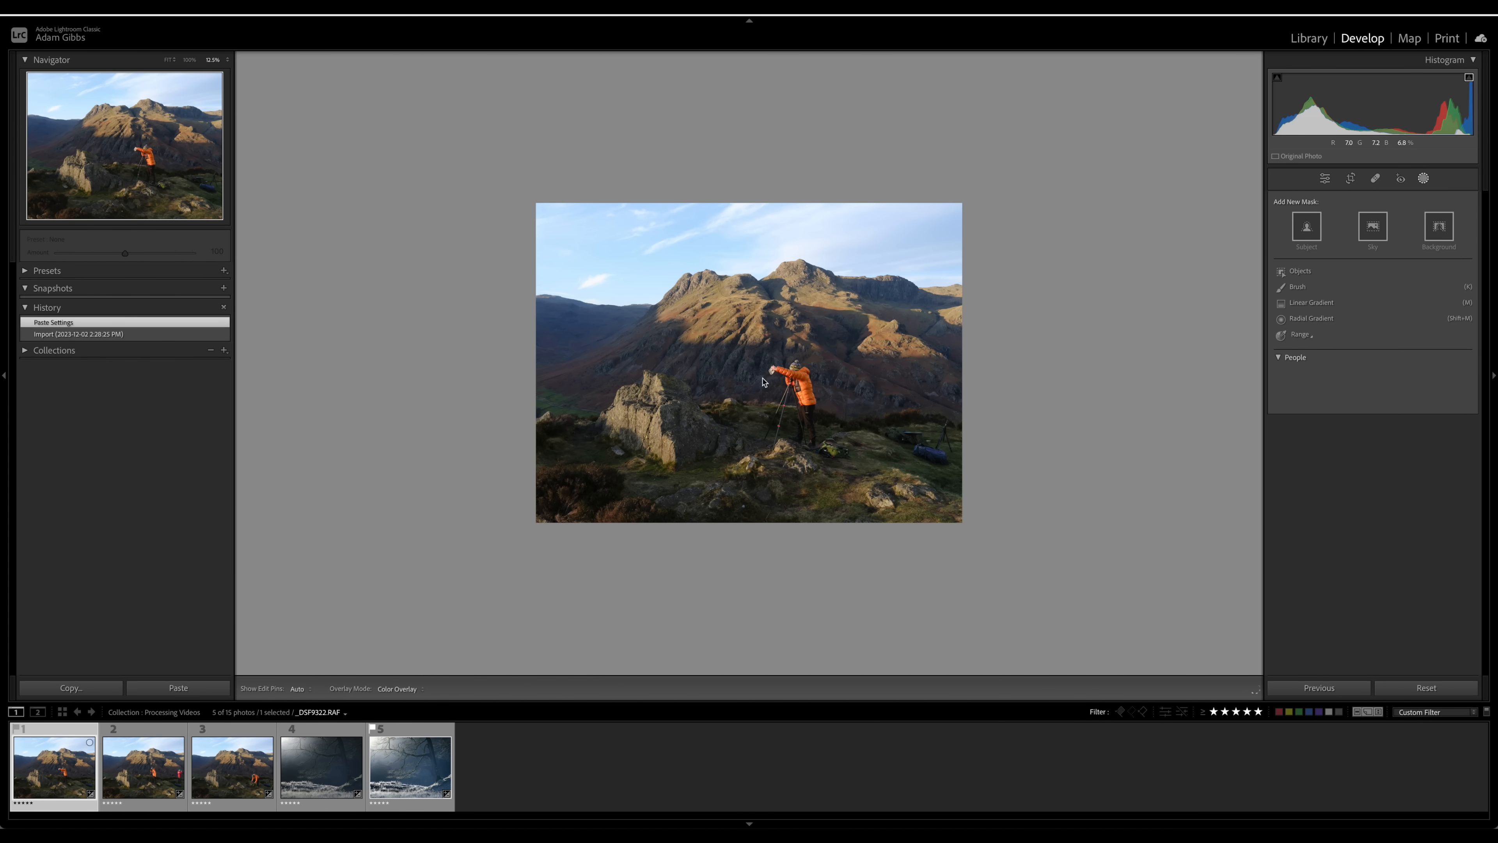
pyautogui.click(189, 61)
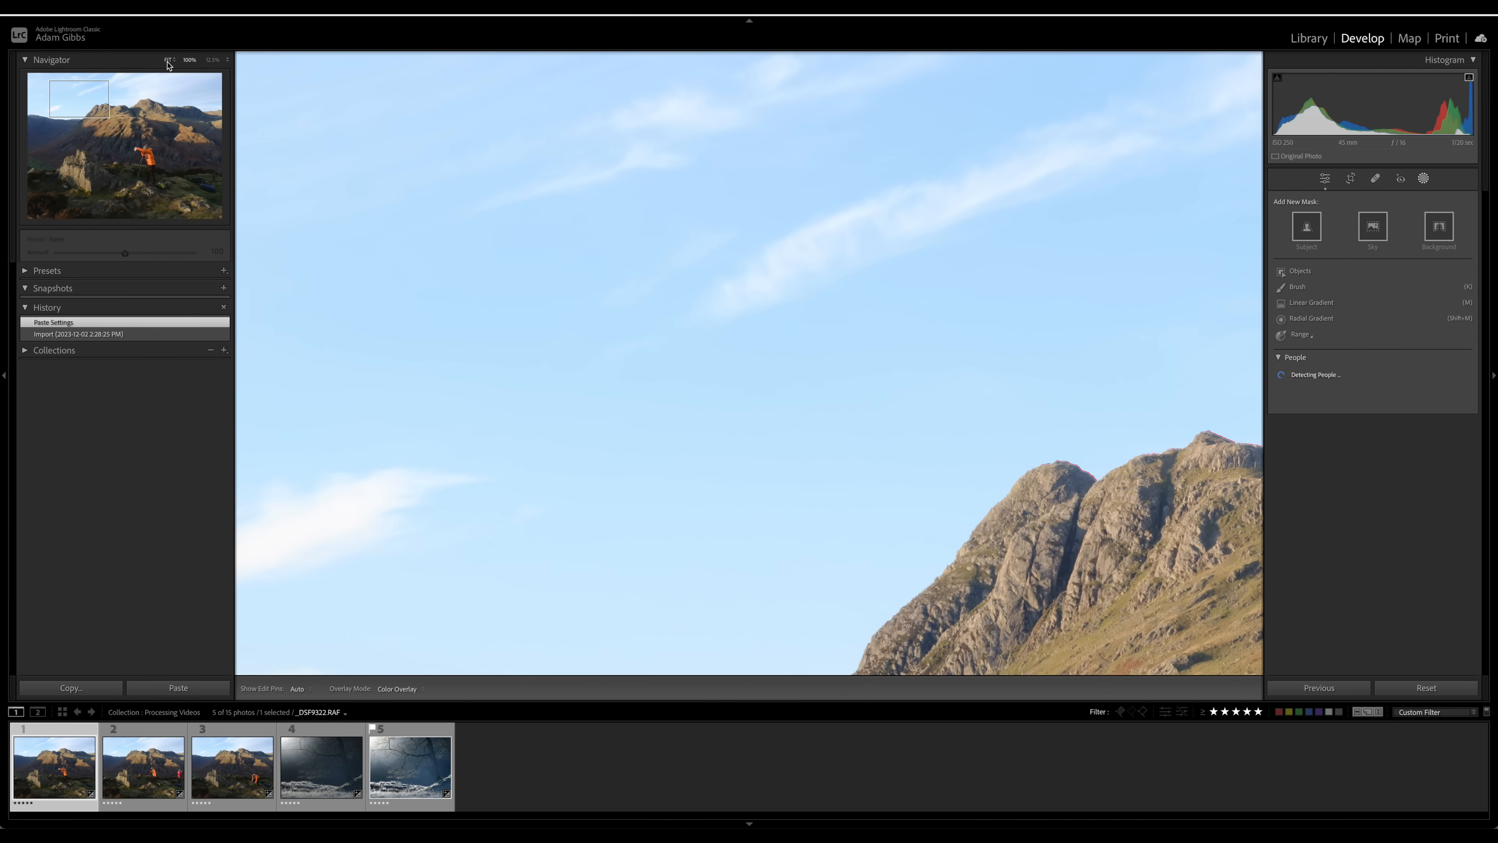
# Step: Fit the mountain photo in view and compare the people's positions in photos 1, 2 and 3, returning to photo 1
pyautogui.click(168, 61)
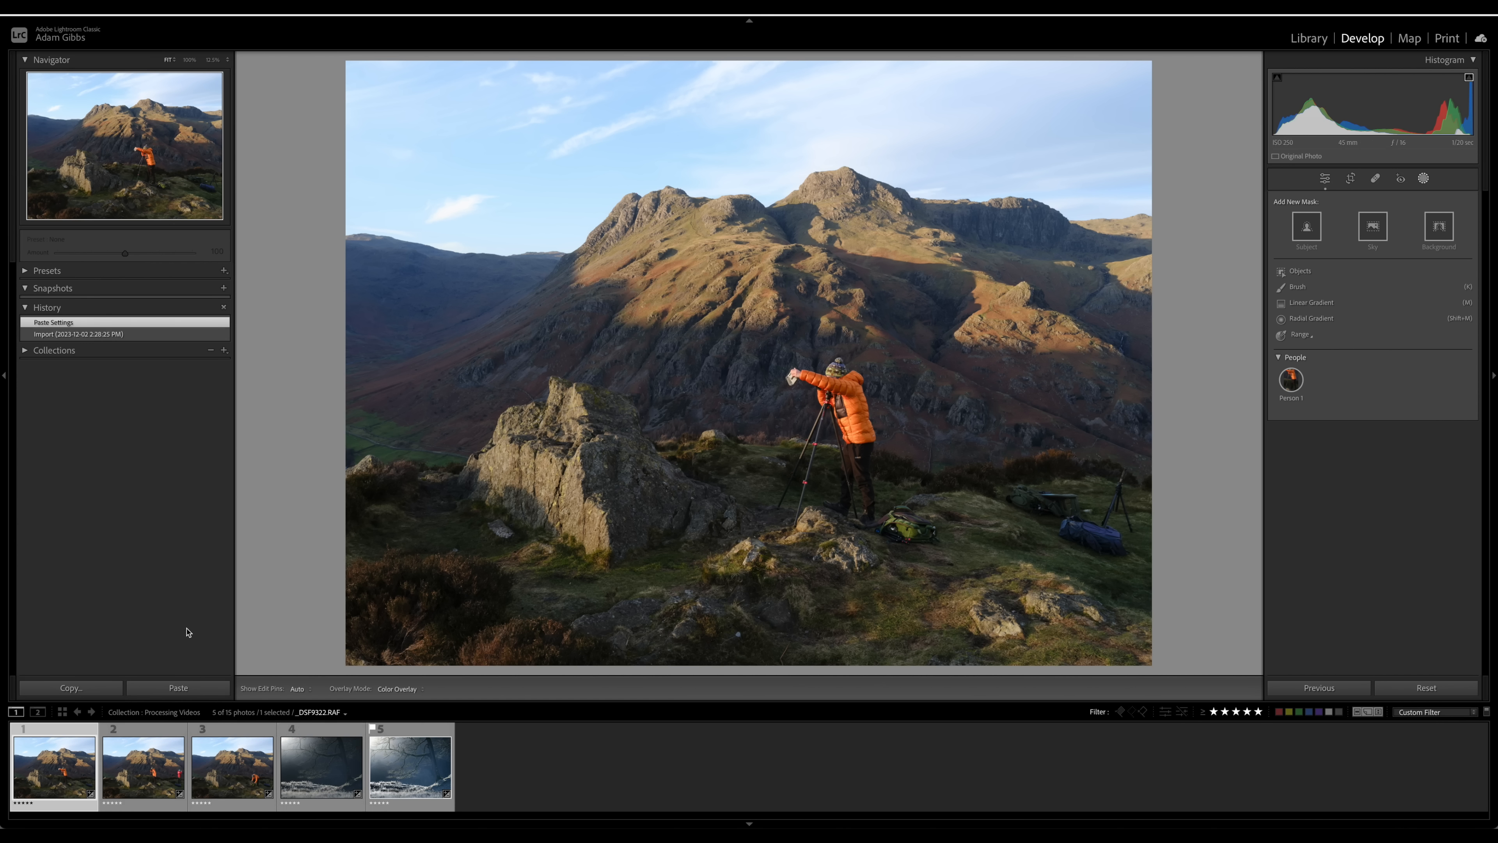
pyautogui.click(142, 734)
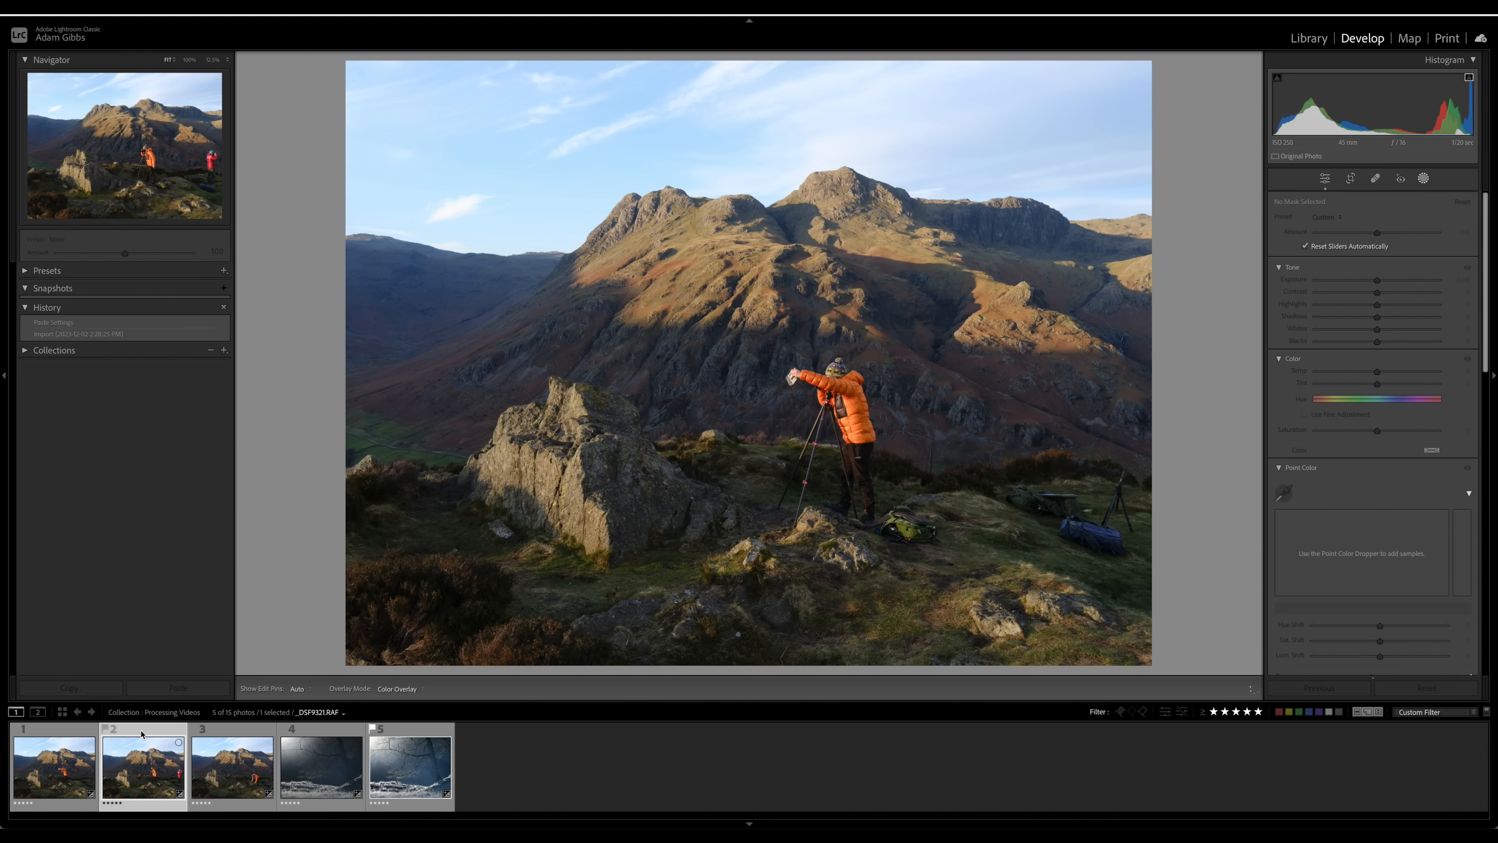
pyautogui.click(212, 745)
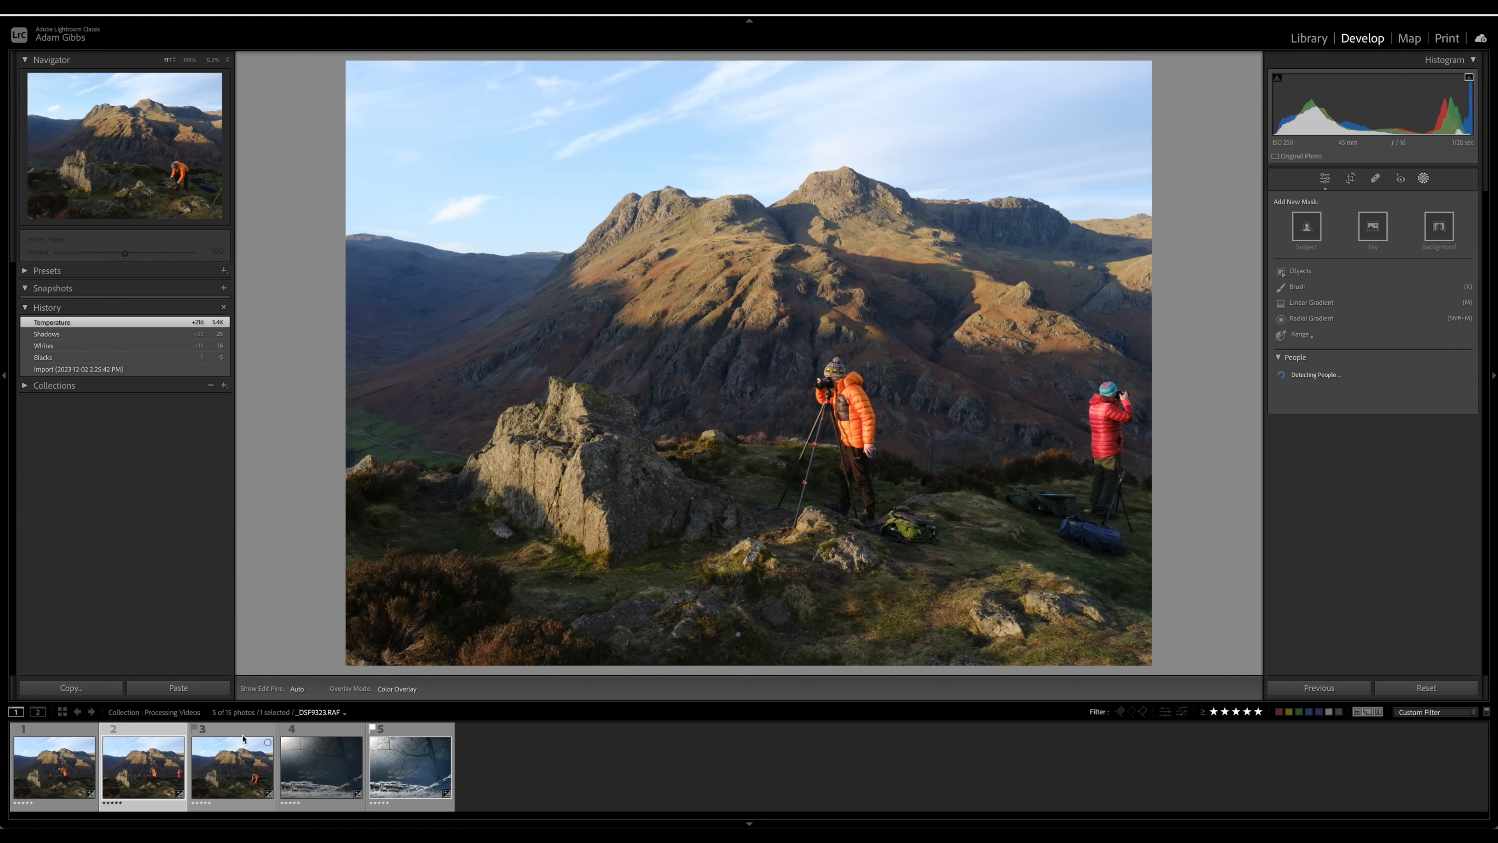
pyautogui.hotkey('ctrl', 'shift', 'v')
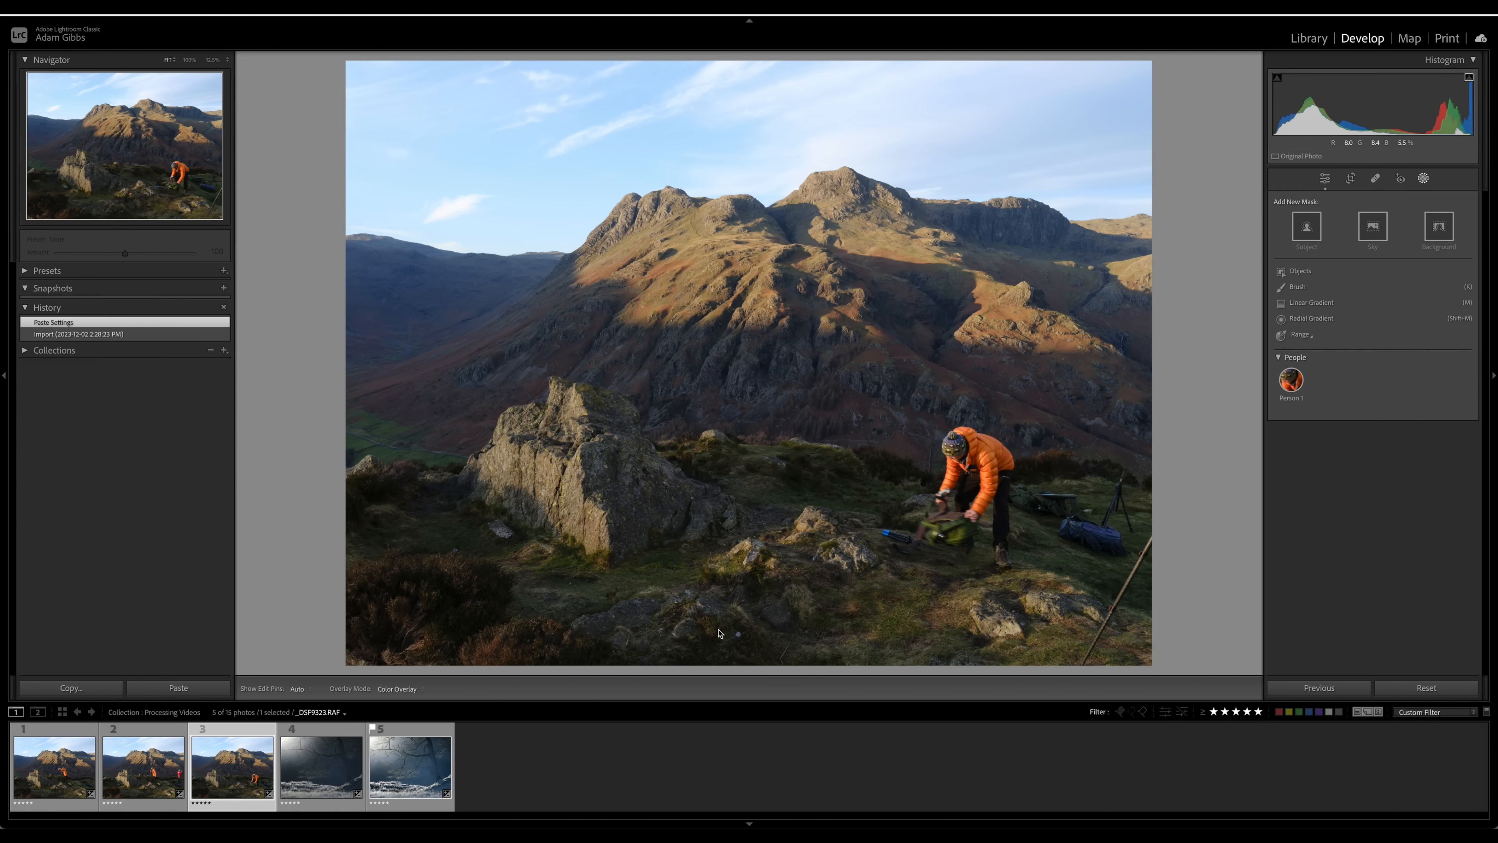
pyautogui.click(160, 732)
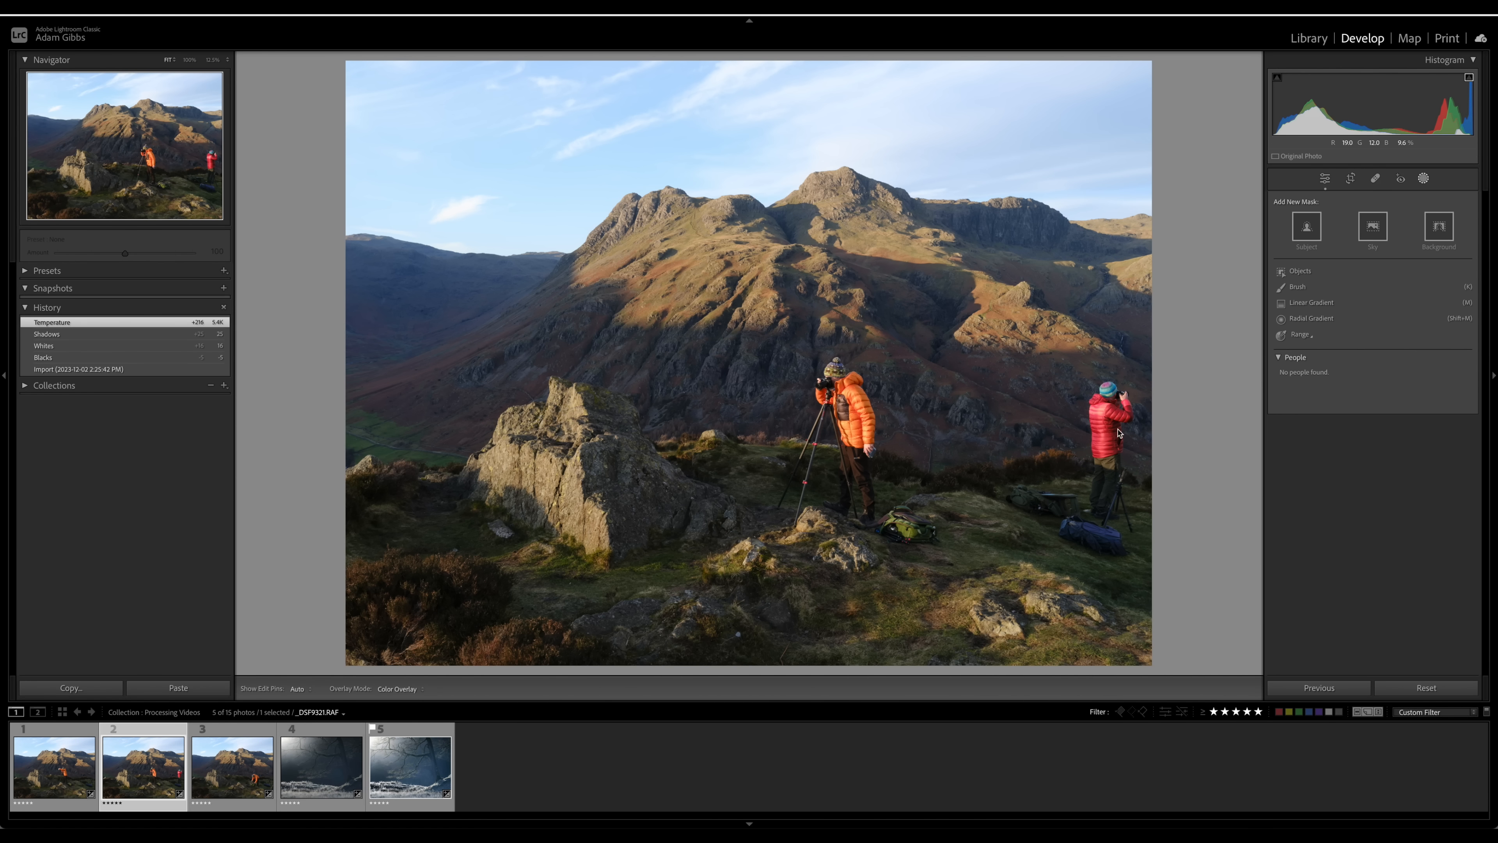
pyautogui.click(247, 734)
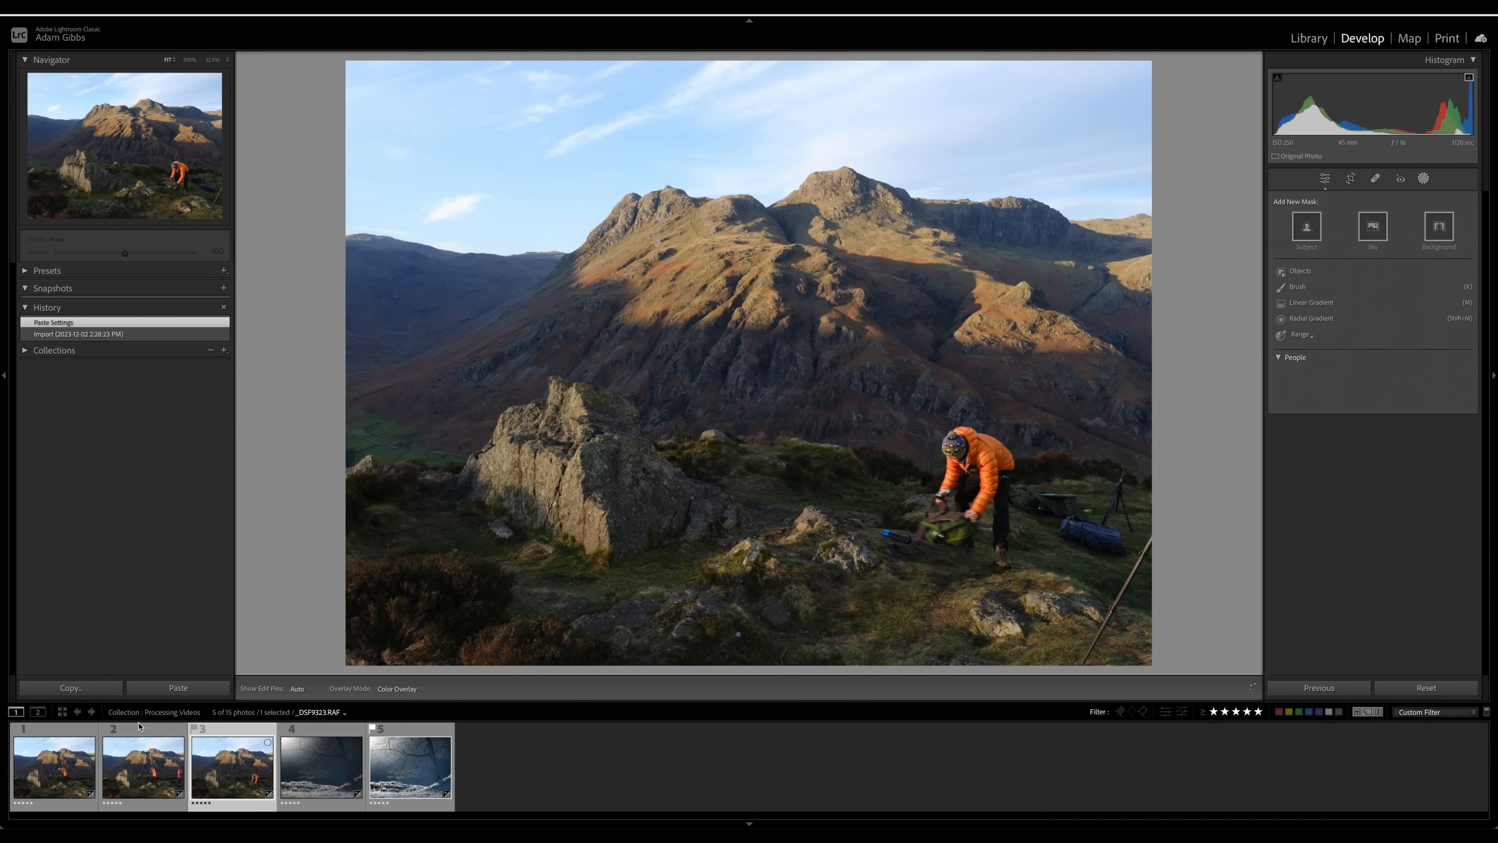
pyautogui.click(117, 734)
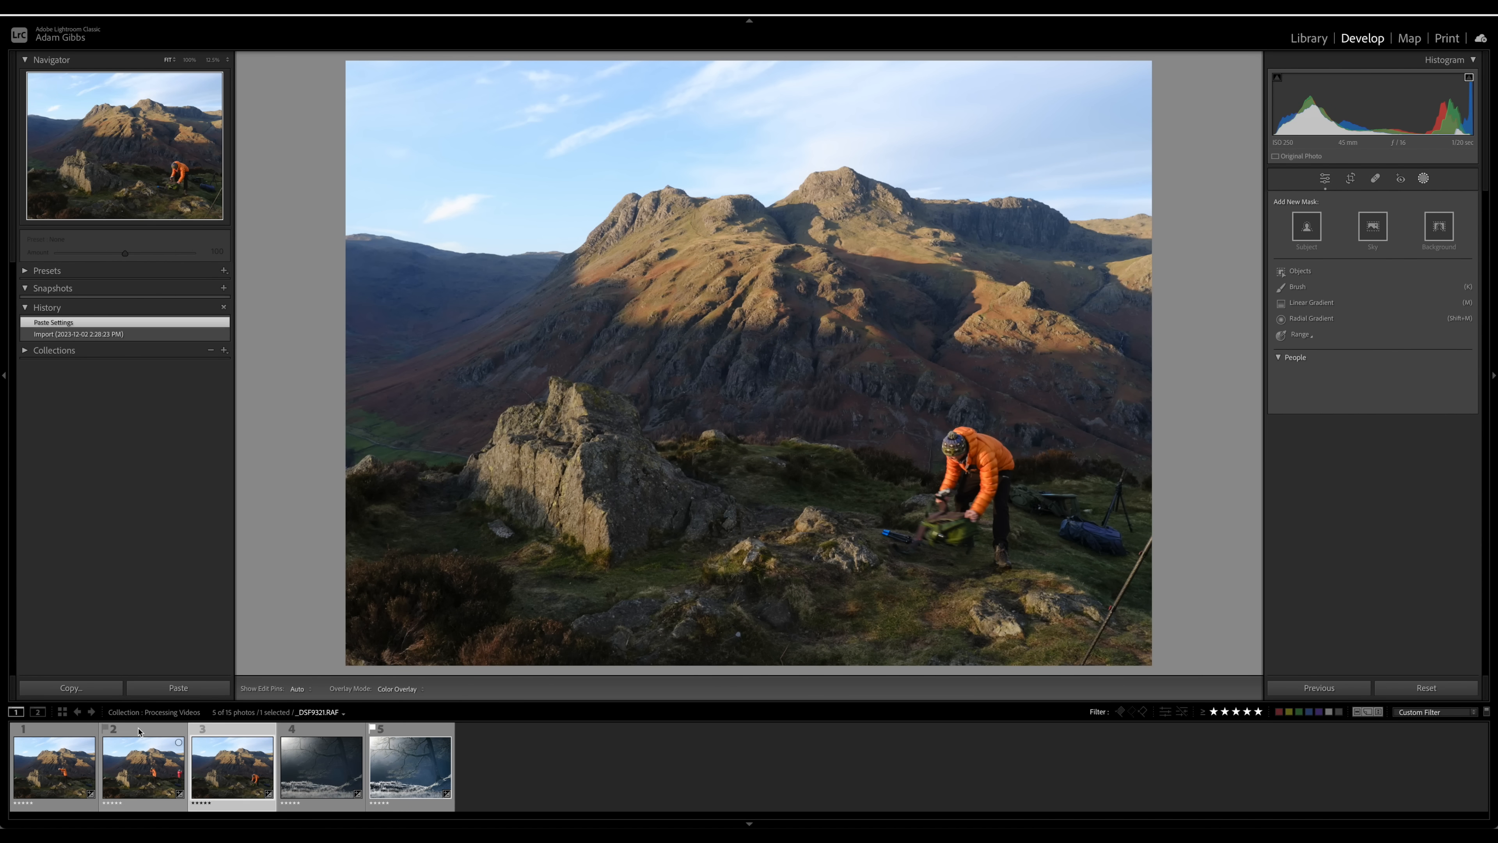
pyautogui.click(74, 734)
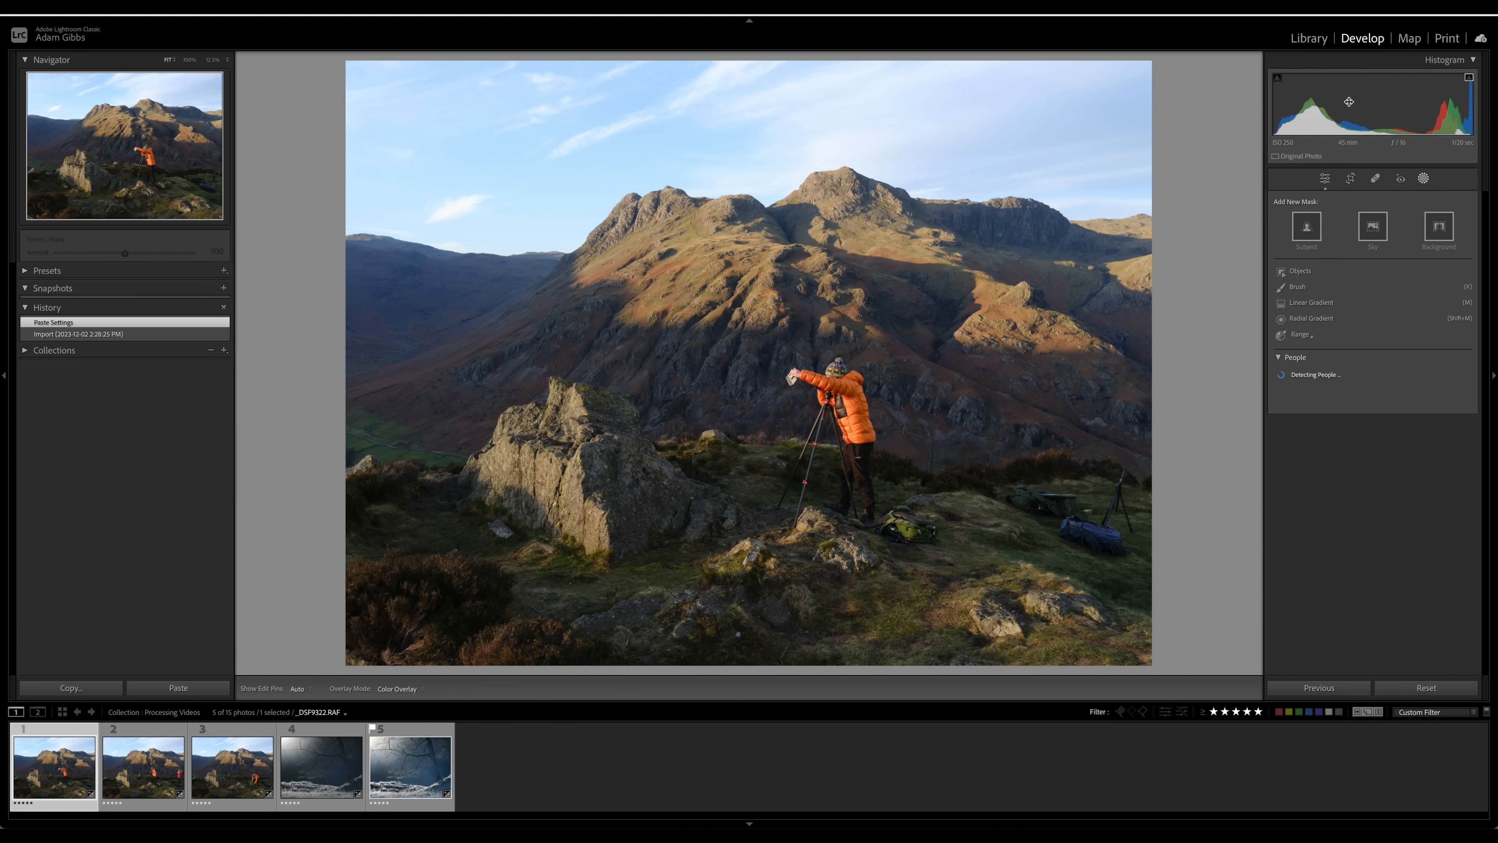
# Step: Close masking, select mountain photos 1 to 3 and open them together as layers in Photoshop
pyautogui.click(1423, 178)
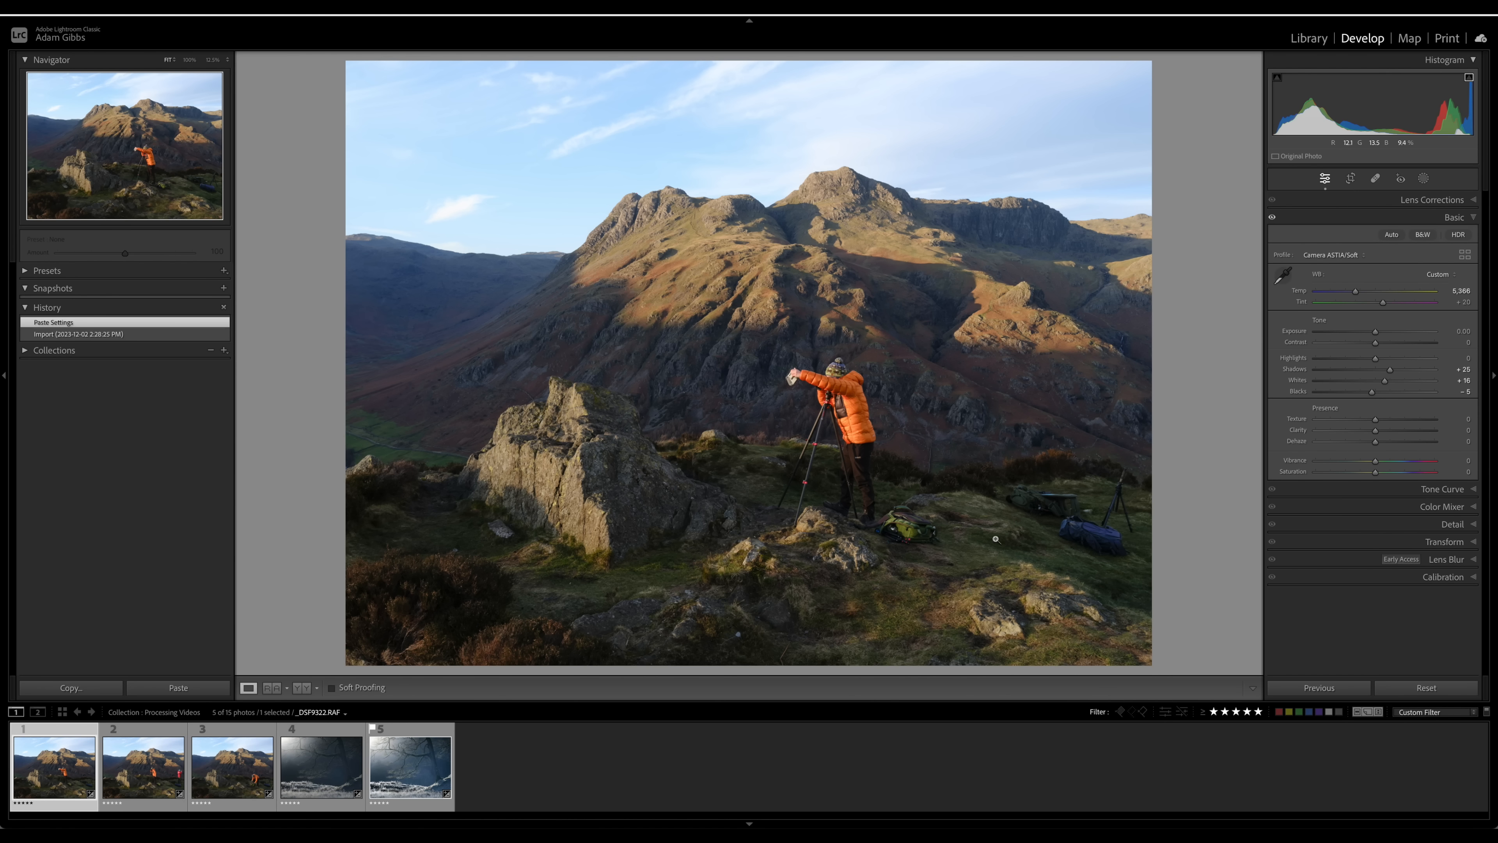
pyautogui.keyDown('shift'); pyautogui.click(237, 734); pyautogui.keyUp('shift')
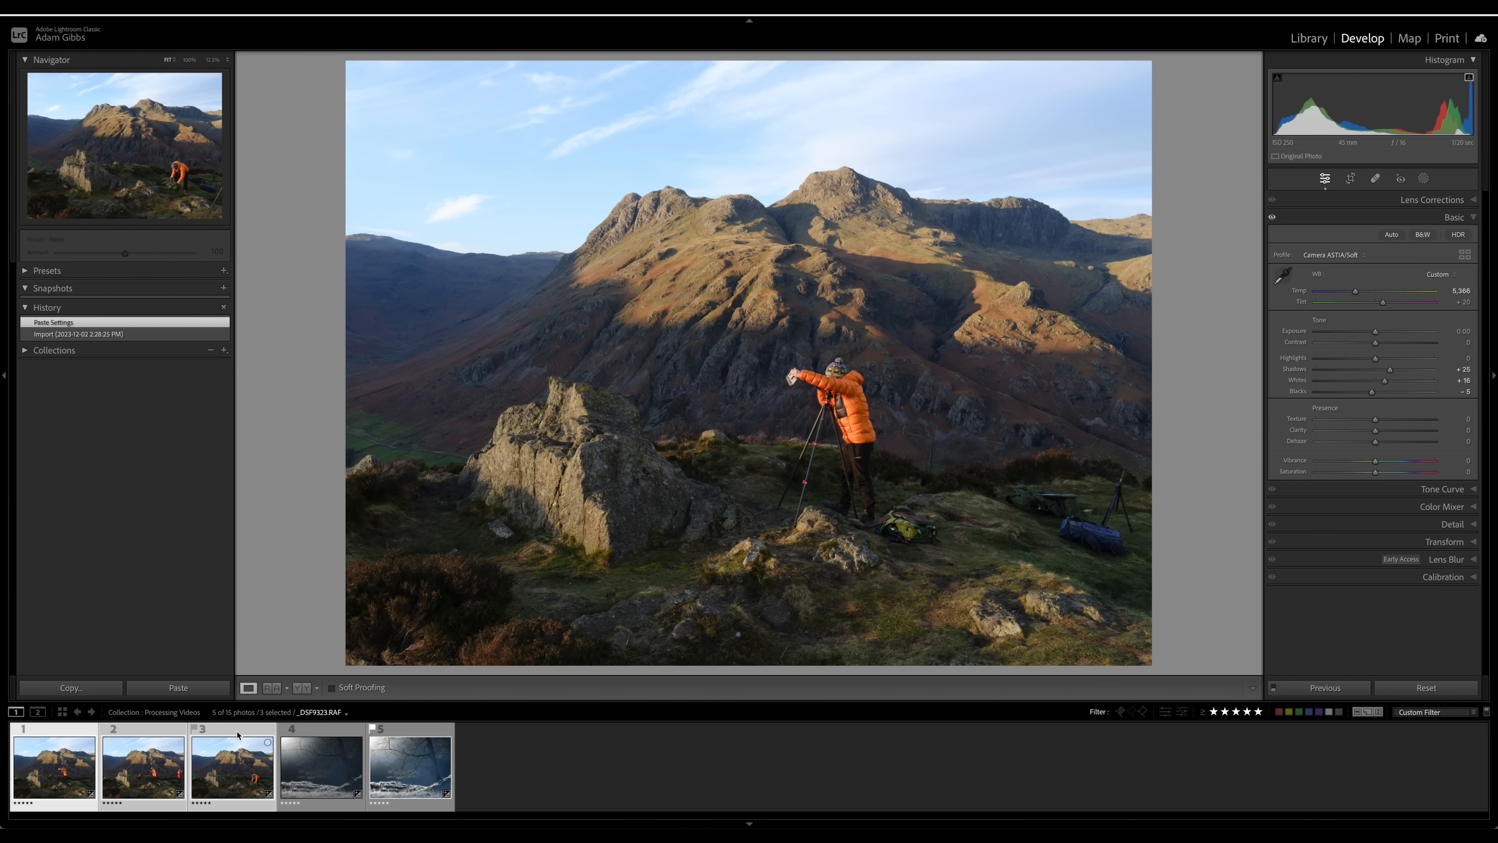
pyautogui.rightClick(229, 770)
pyautogui.moveTo(267, 527)
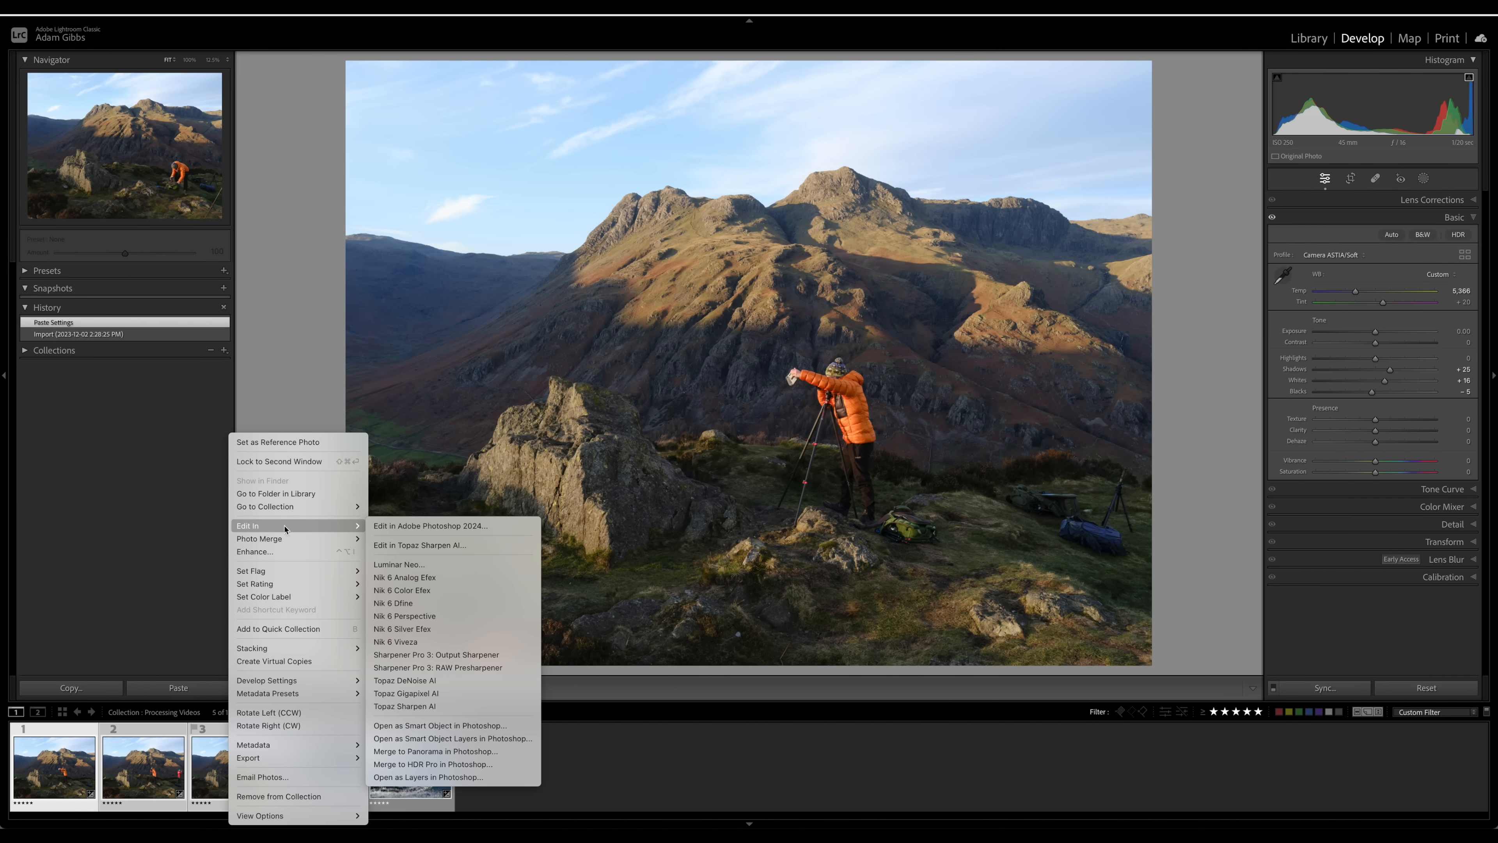
pyautogui.click(390, 777)
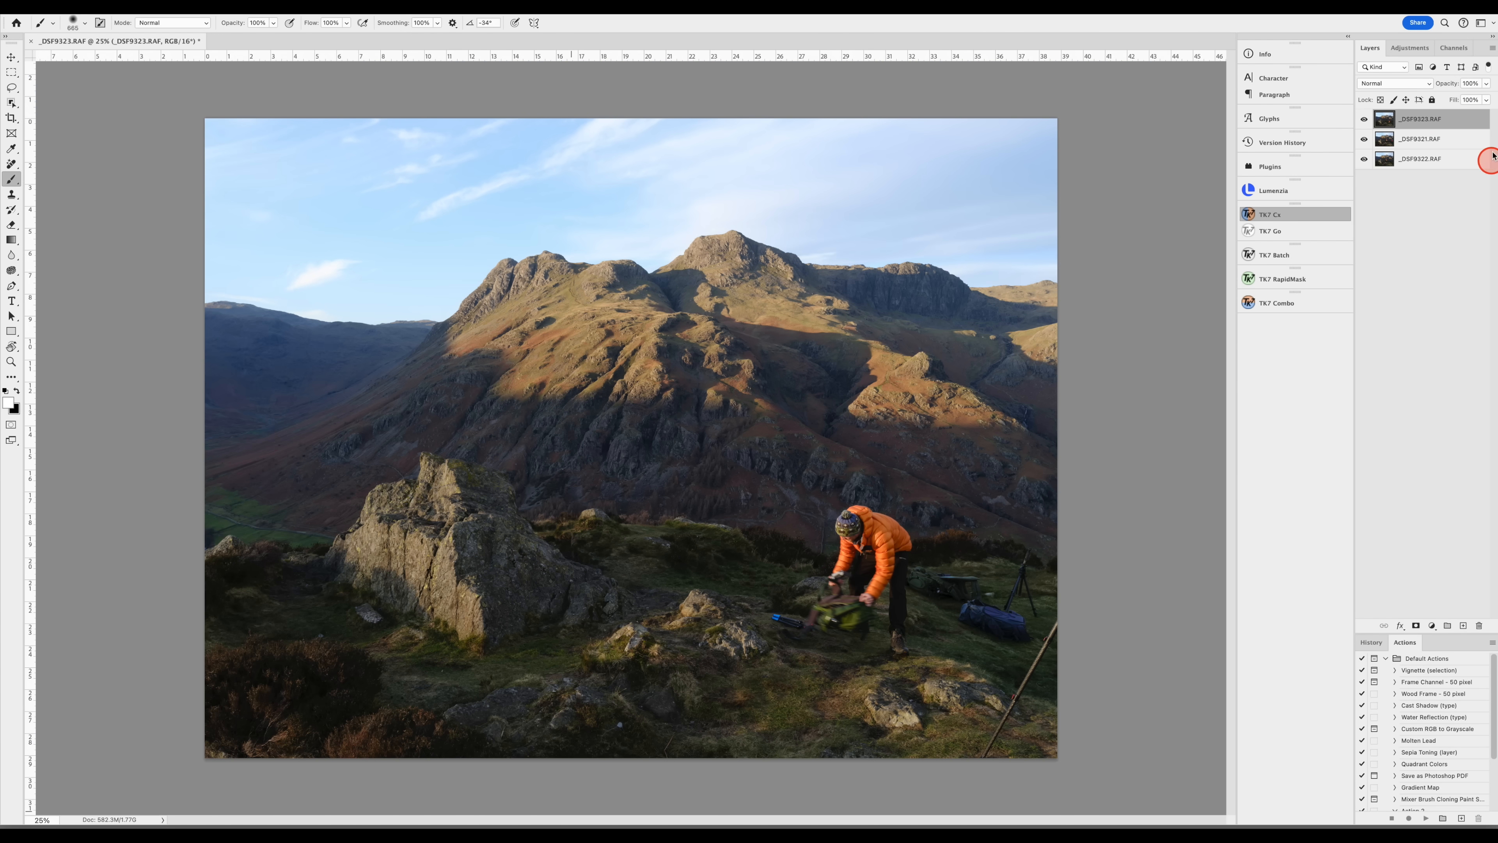
# Step: Select all three RAF layers and auto-align them with the Auto projection
pyautogui.keyDown('shift'); pyautogui.click(1422, 159); pyautogui.keyUp('shift')
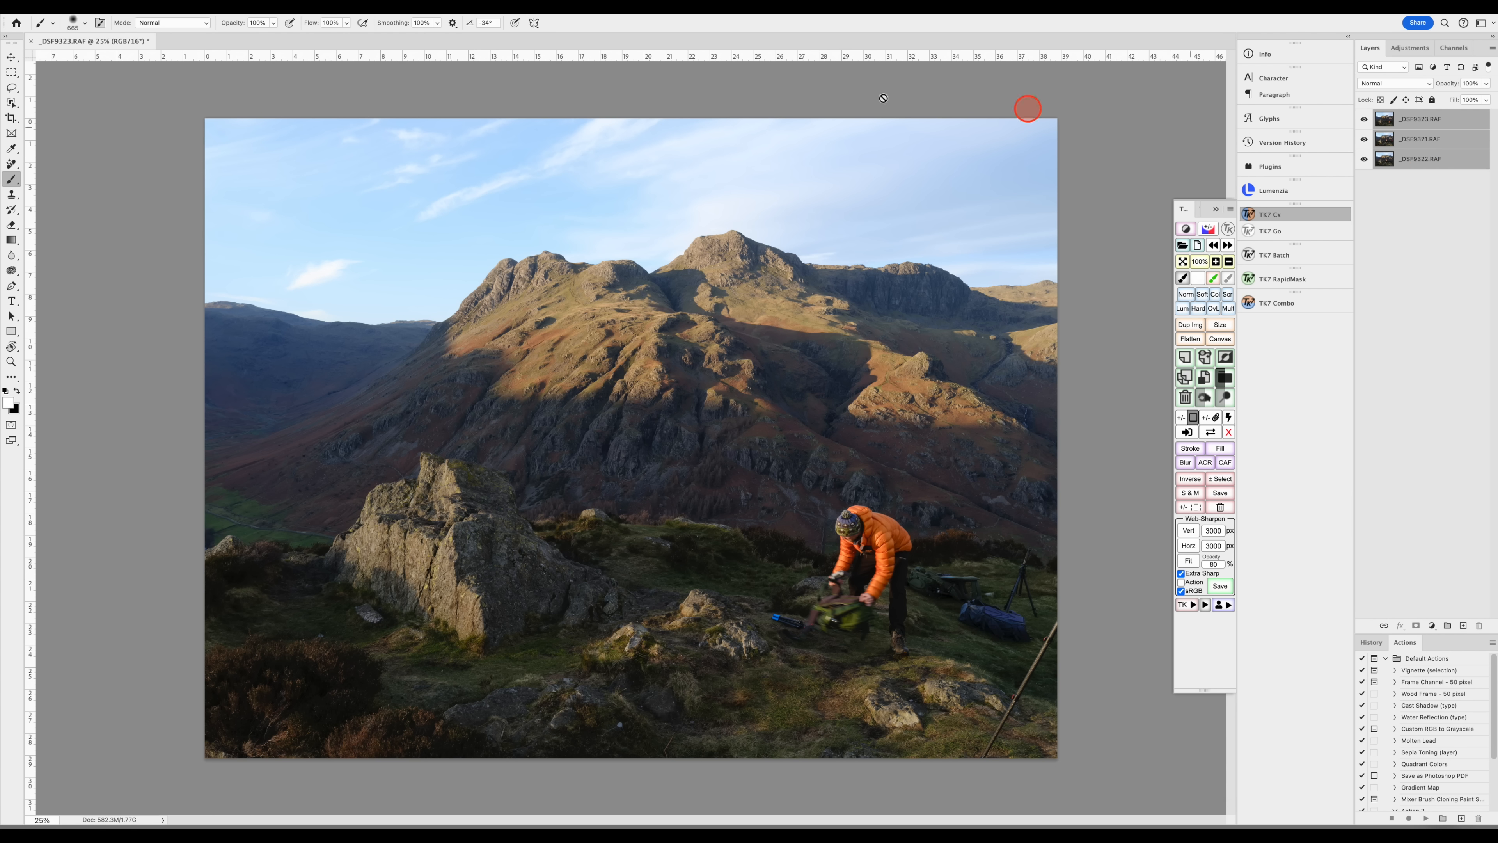
pyautogui.click(142, 14)
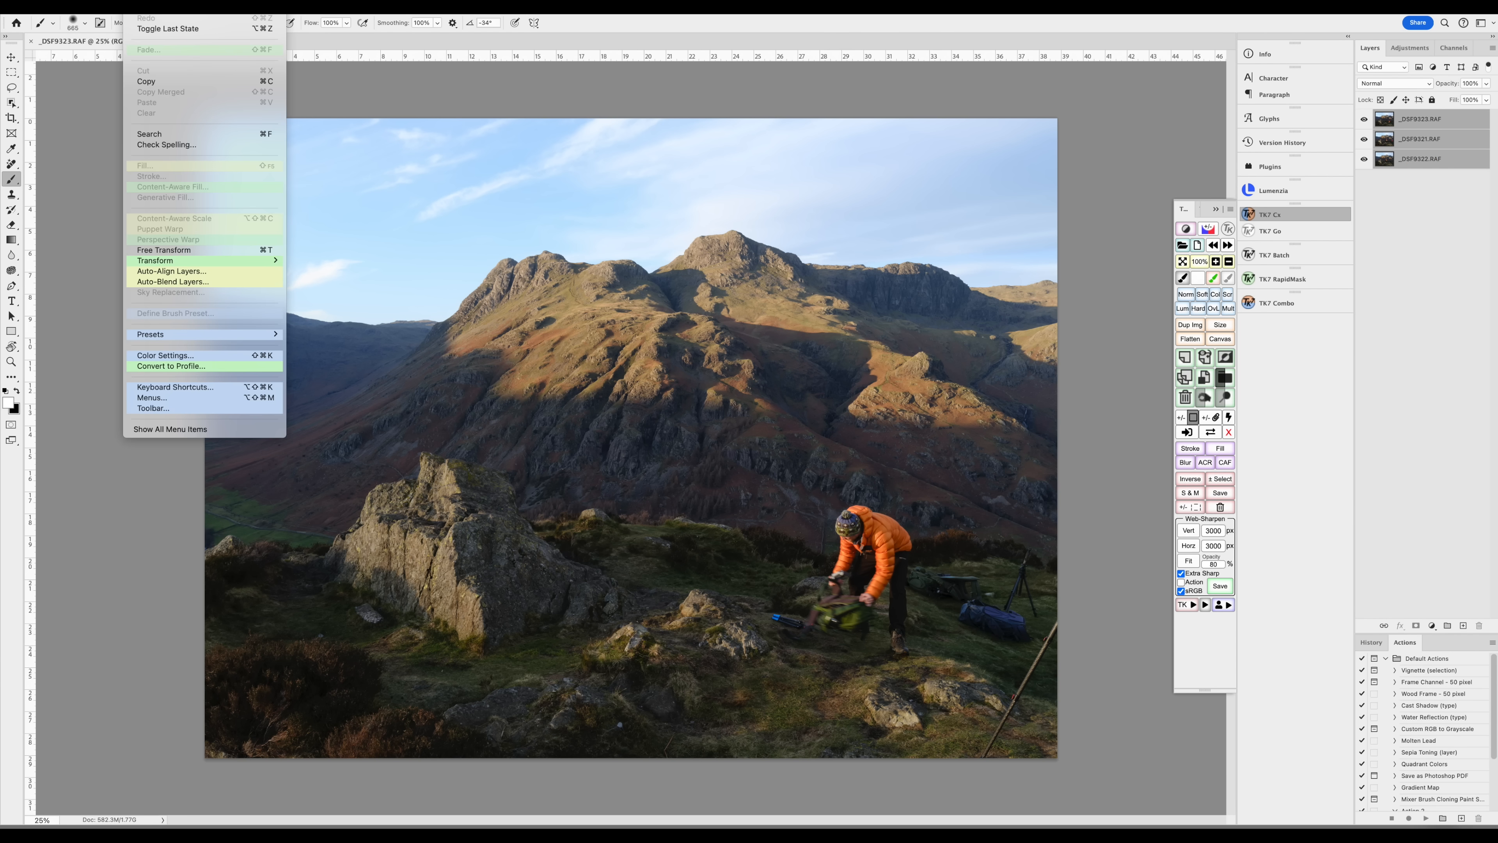
pyautogui.click(151, 272)
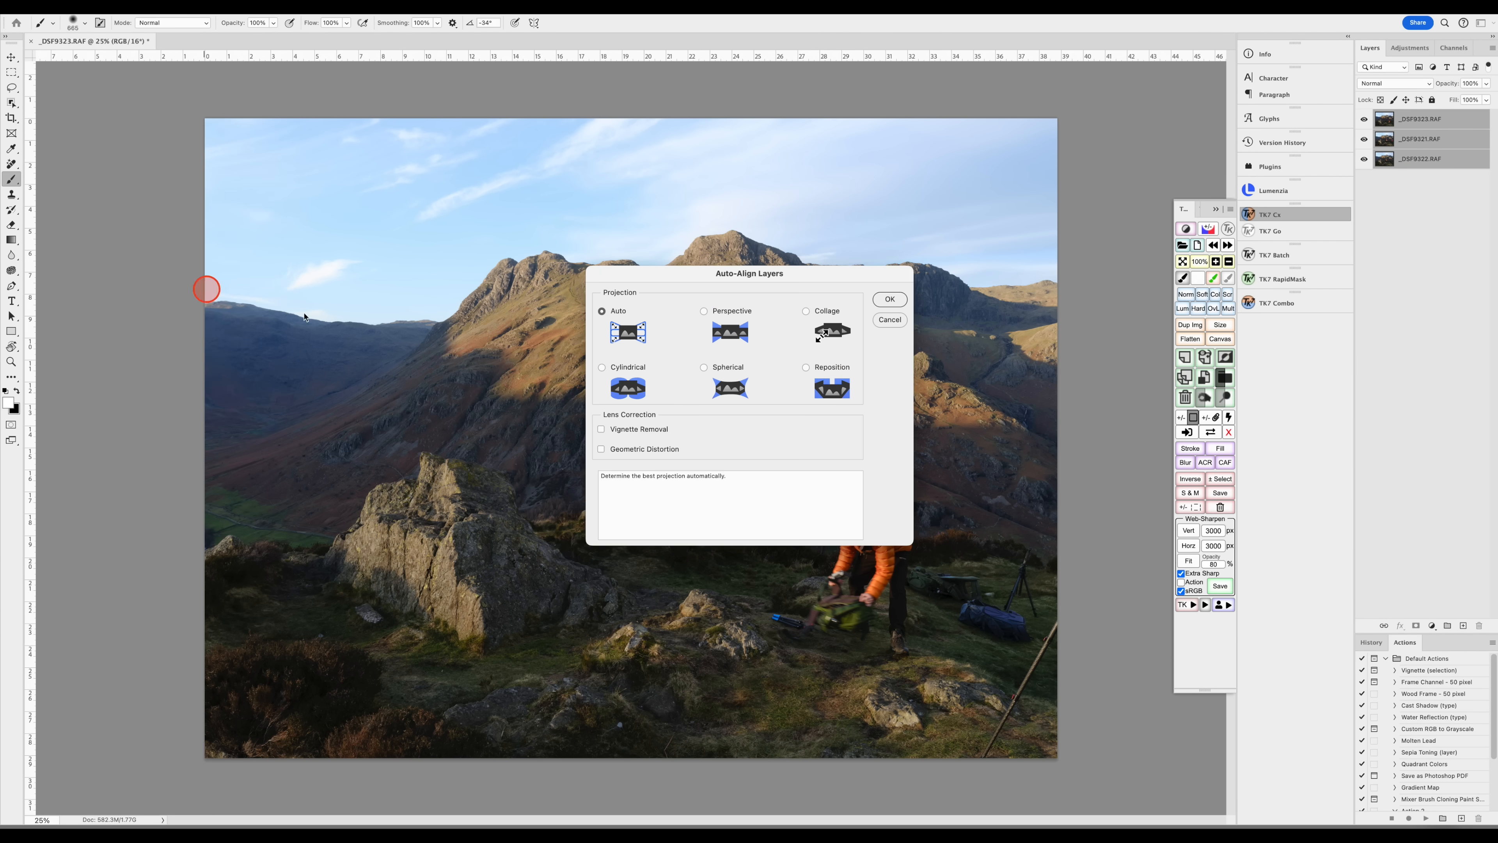
pyautogui.click(882, 307)
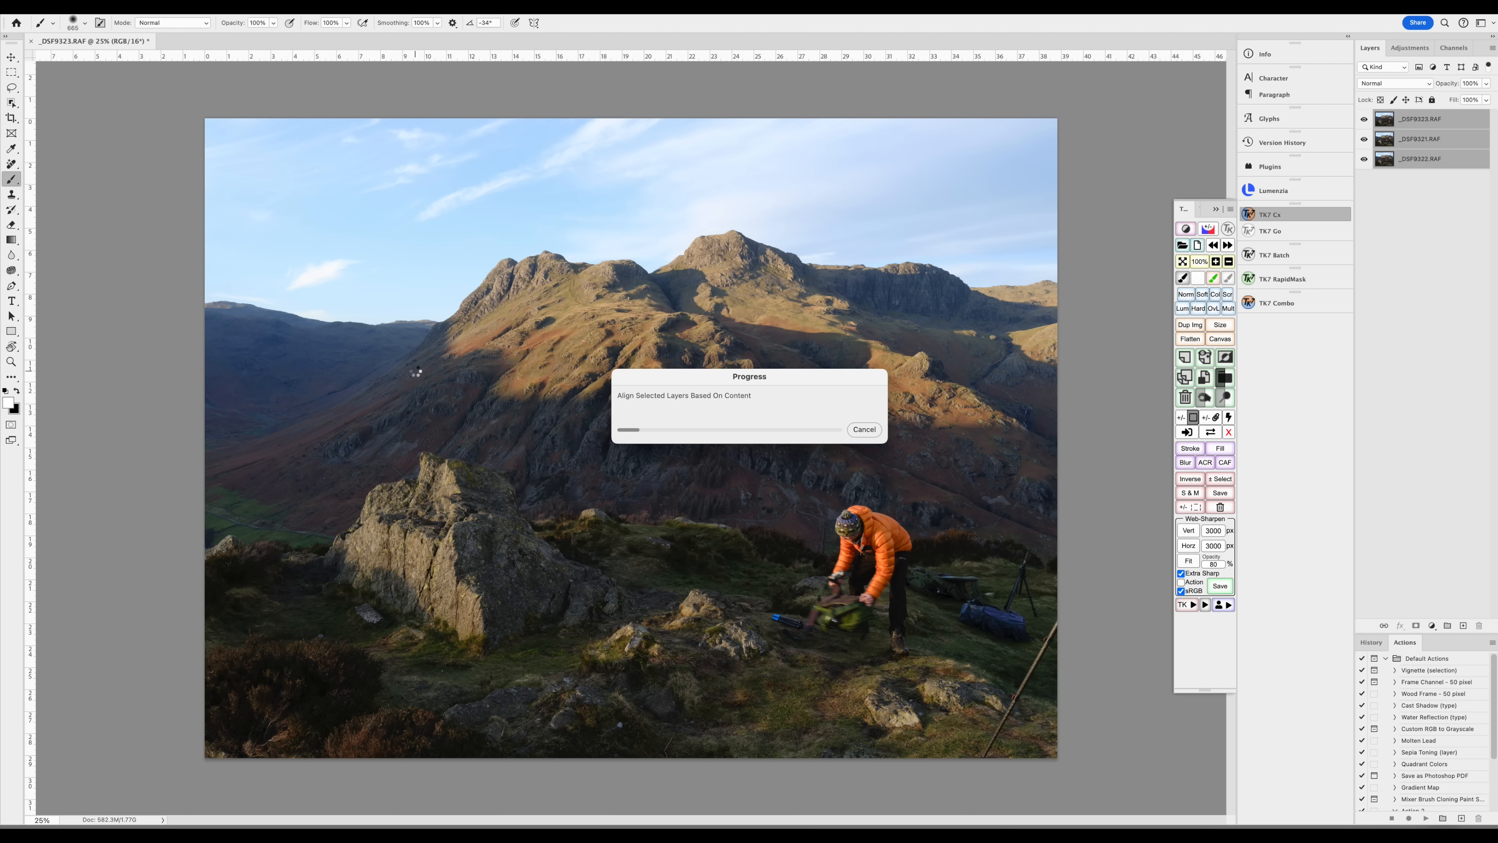
pyautogui.click(414, 372)
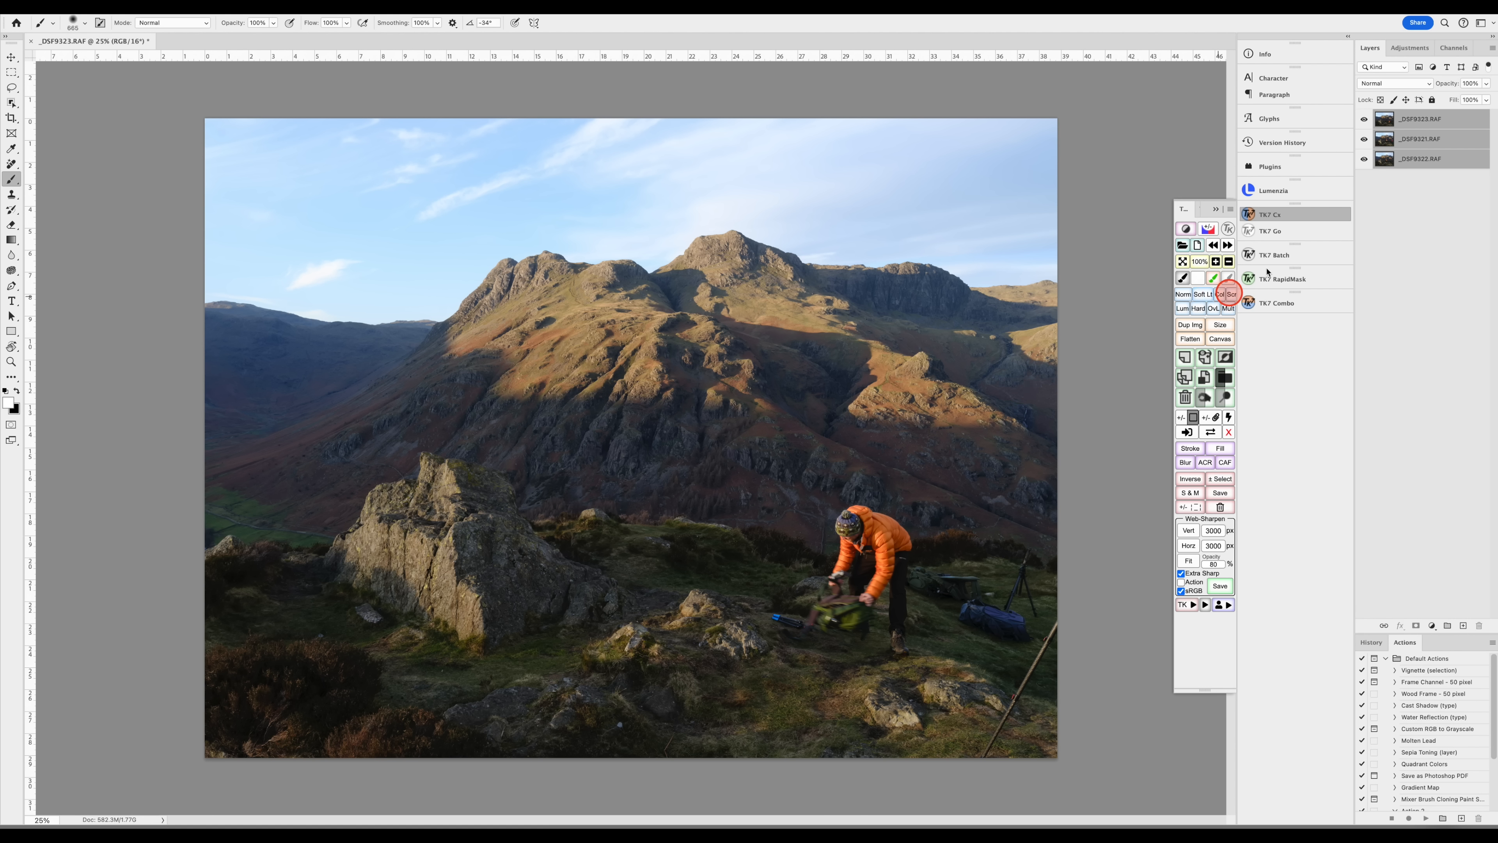
# Step: Hide layers _DSF9323.RAF and _DSF9321.RAF, and show them again one at a time to inspect each frame
pyautogui.click(1420, 120)
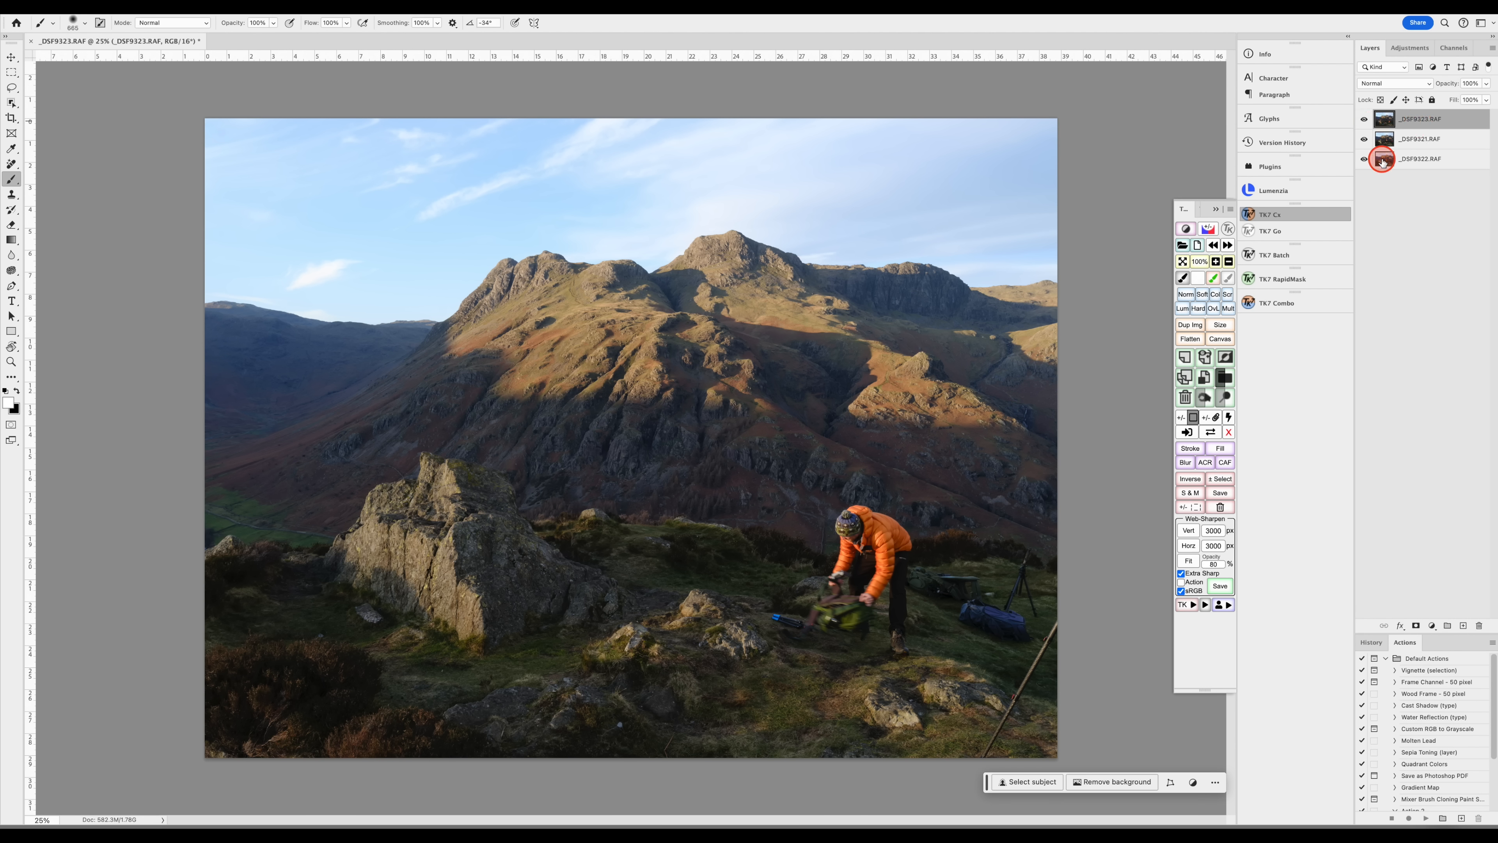
pyautogui.click(1364, 120)
pyautogui.click(1364, 139)
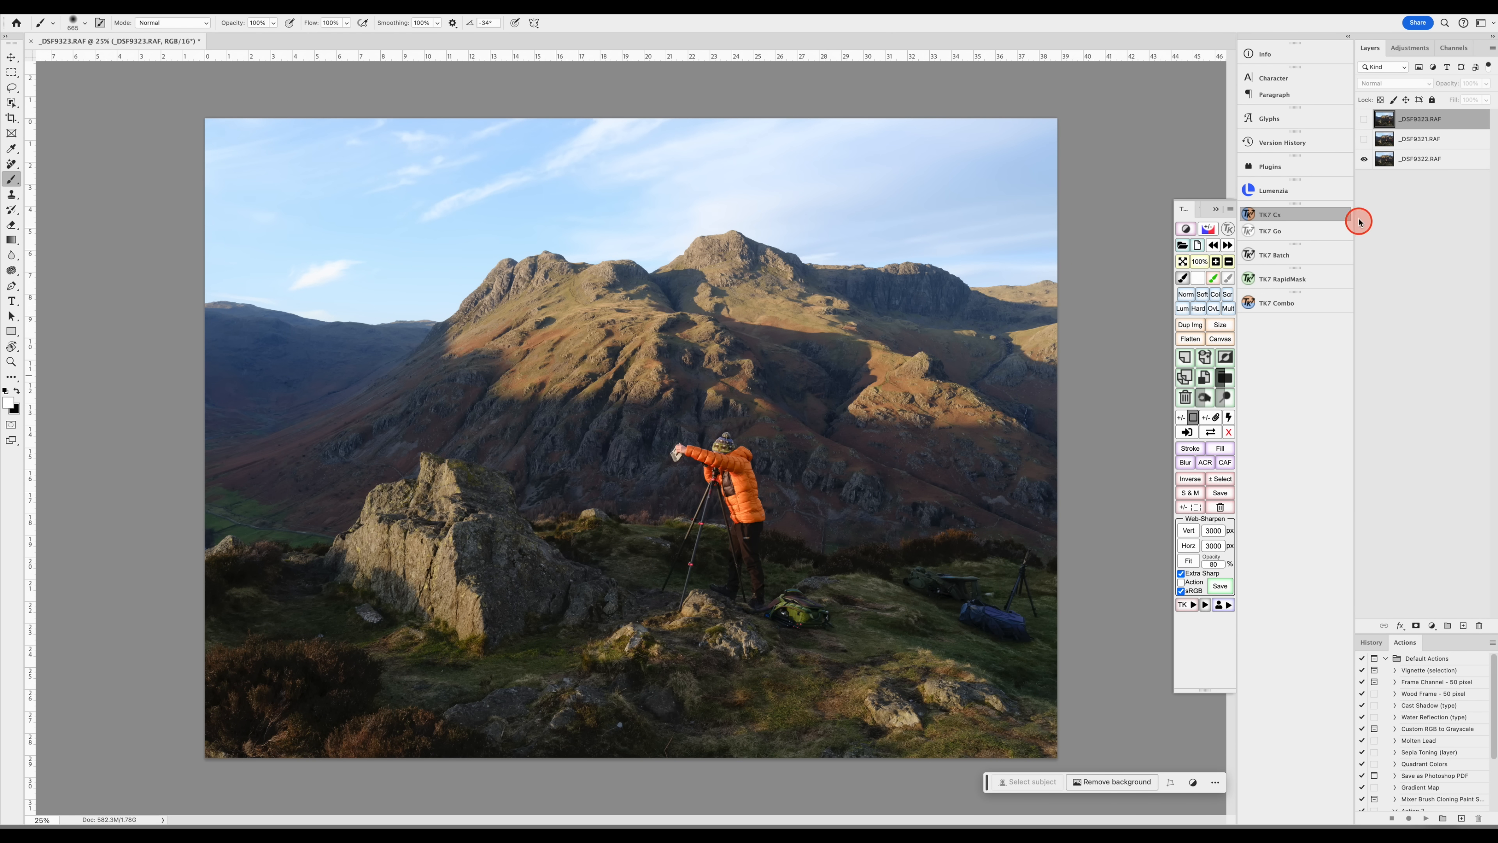
pyautogui.click(1364, 139)
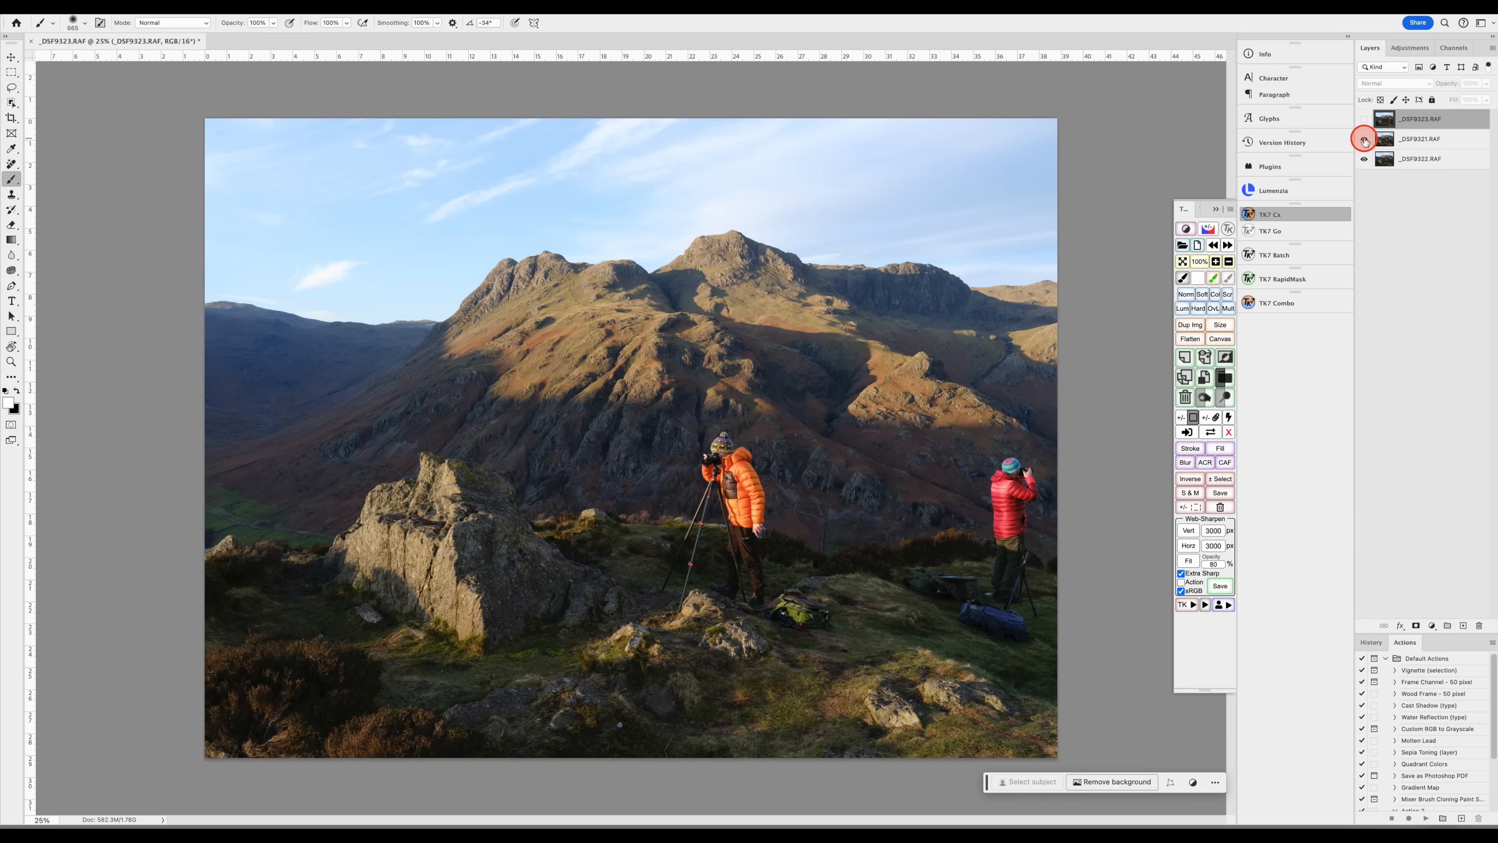
pyautogui.click(1364, 120)
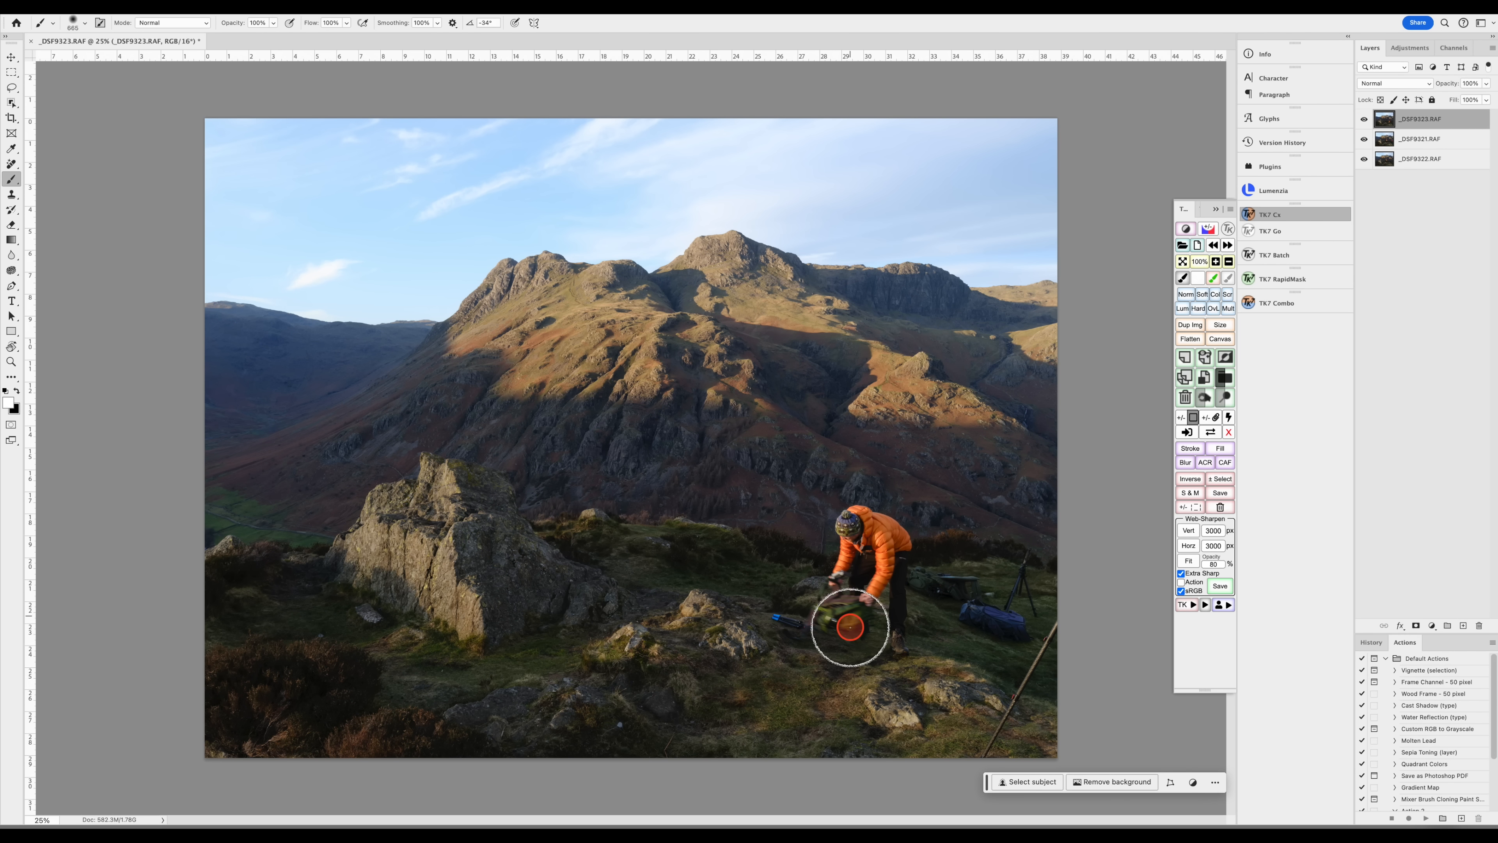
# Step: Toggle the visibility of the _DSF9323.RAF layer repeatedly to compare it with the frame beneath, leaving it visible
pyautogui.click(1364, 121)
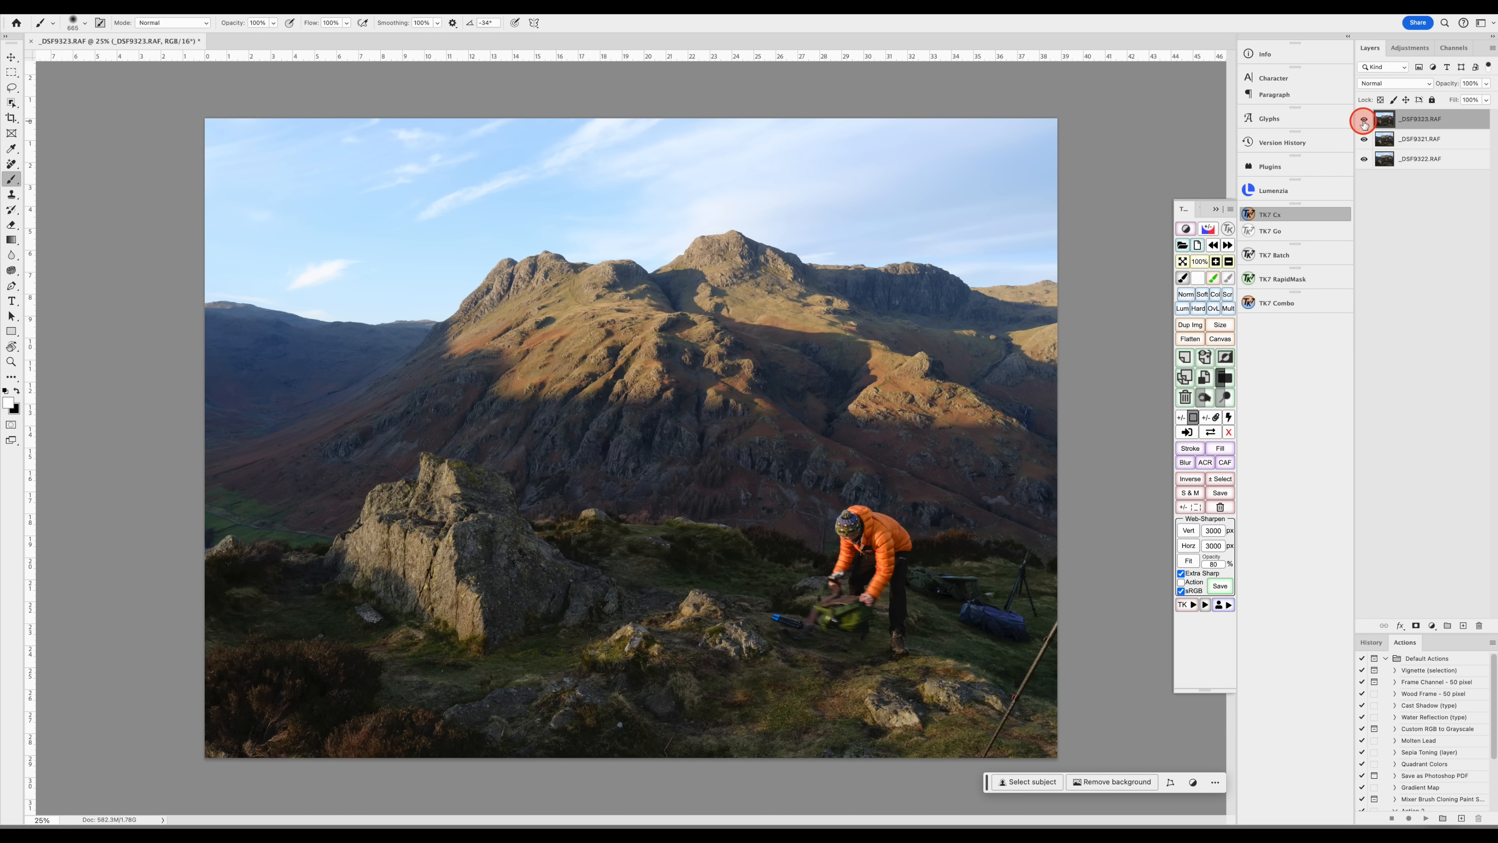
pyautogui.click(1364, 121)
pyautogui.click(1364, 120)
pyautogui.click(1364, 121)
pyautogui.click(1364, 121)
pyautogui.click(1364, 121)
pyautogui.click(1364, 121)
pyautogui.click(1364, 121)
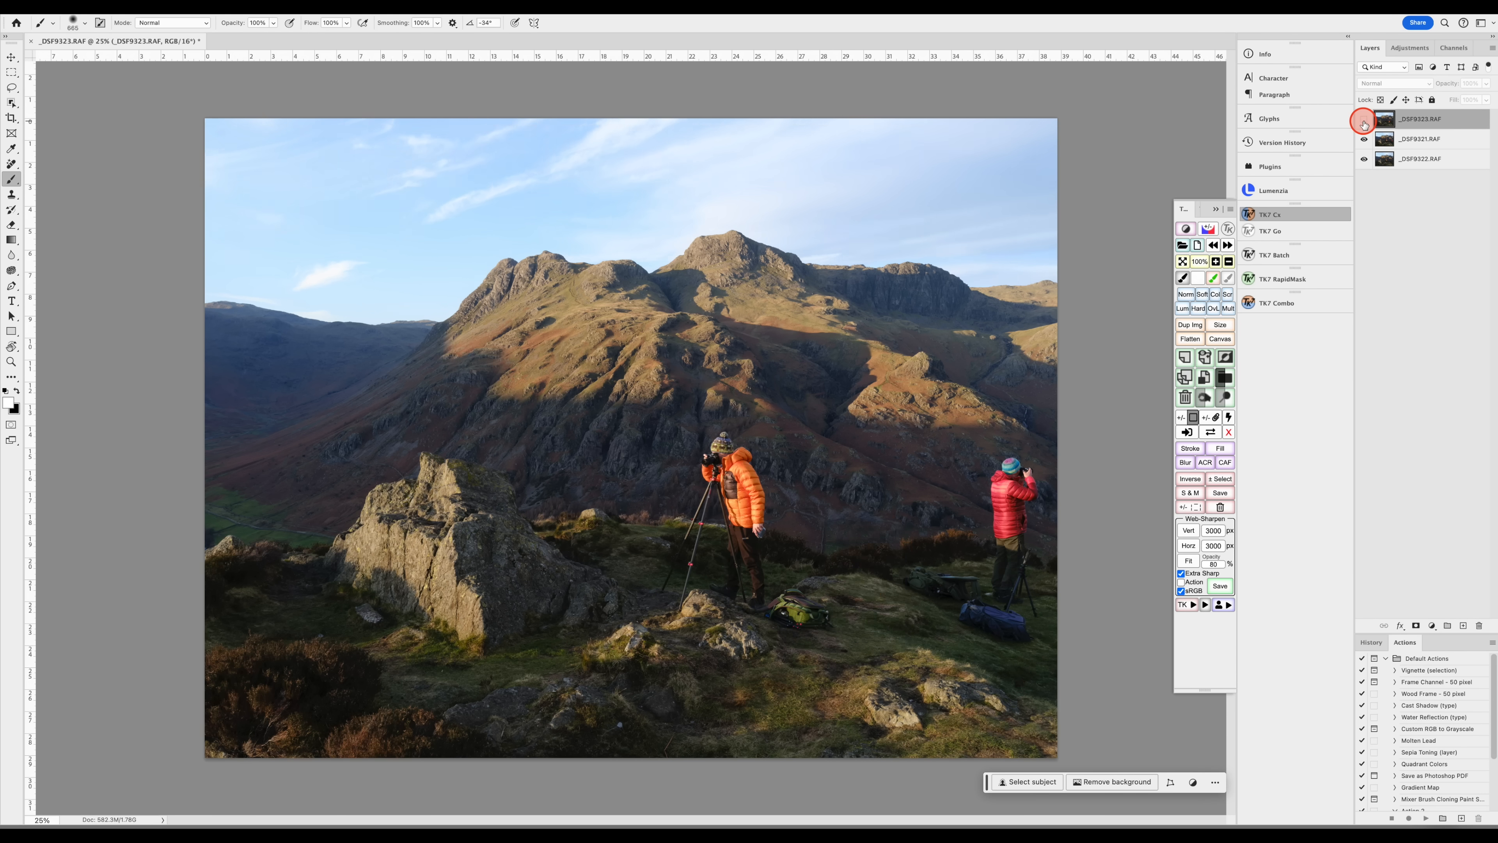
pyautogui.click(1364, 121)
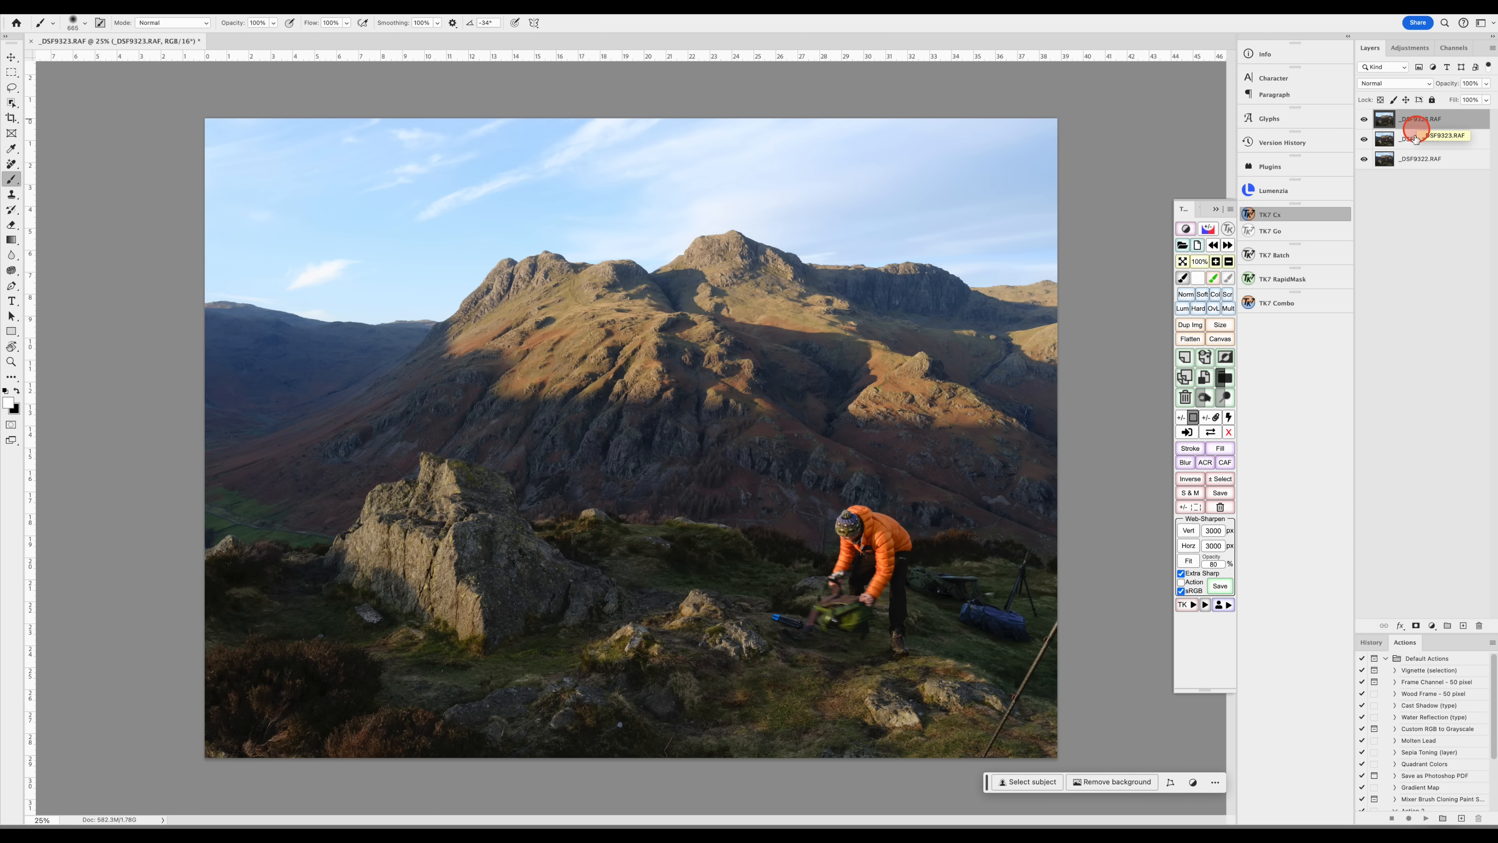
# Step: Add black layer masks to _DSF9323.RAF and _DSF9321.RAF so only the bottom frame shows
pyautogui.click(1416, 626)
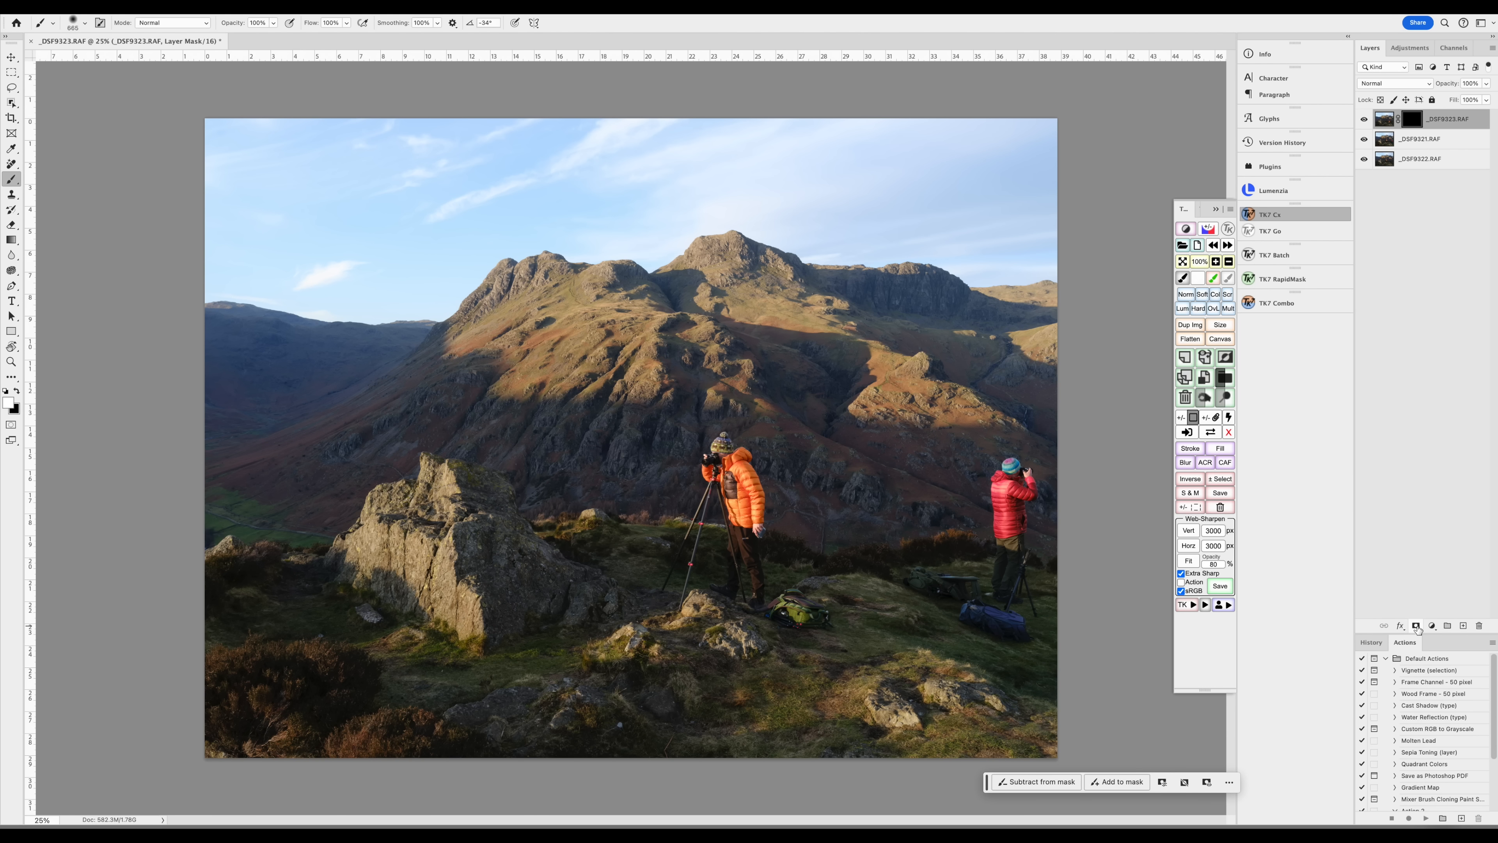
pyautogui.click(1390, 145)
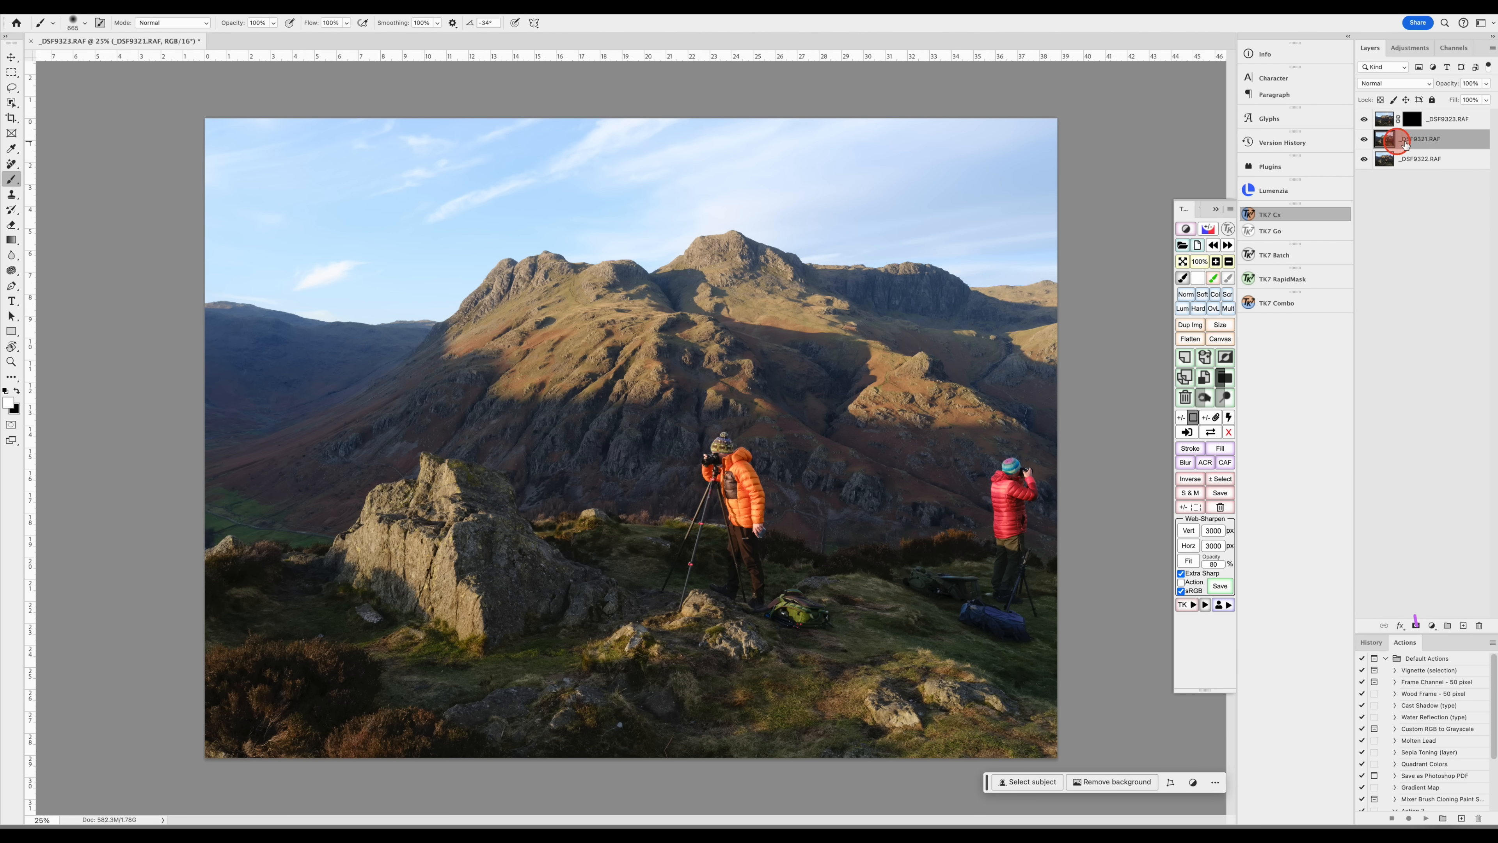
pyautogui.keyDown('alt'); pyautogui.click(1415, 626); pyautogui.keyUp('alt')
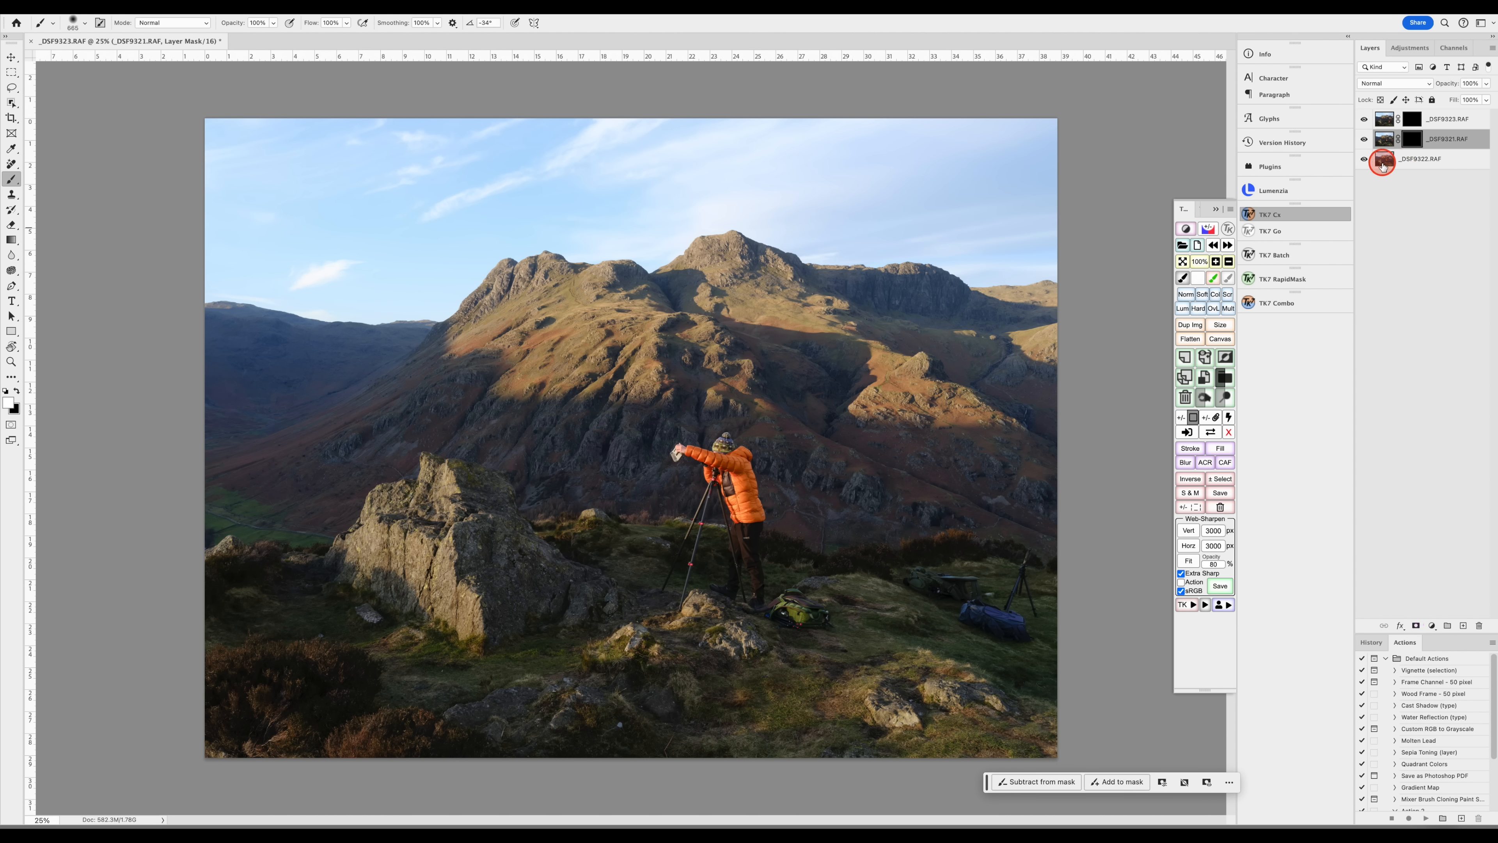
# Step: On the _DSF9323.RAF mask, resize a soft 0% hardness brush and paint white over the standing photographer's head and arms
pyautogui.click(1416, 120)
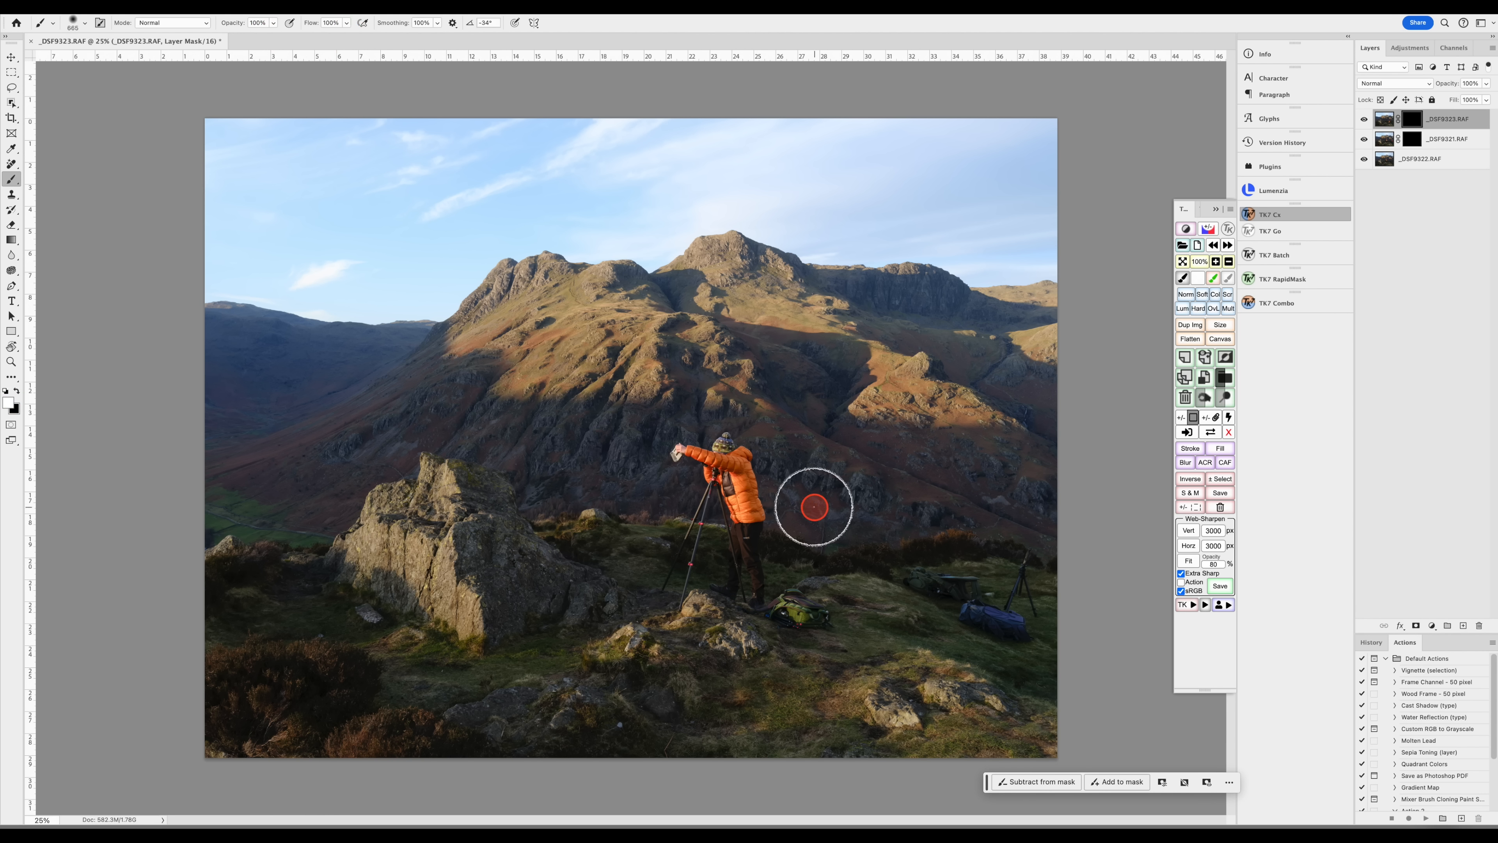
pyautogui.moveTo(890, 484)
pyautogui.mouseDown()
pyautogui.moveTo(908, 485)
pyautogui.moveTo(895, 478)
pyautogui.mouseUp()
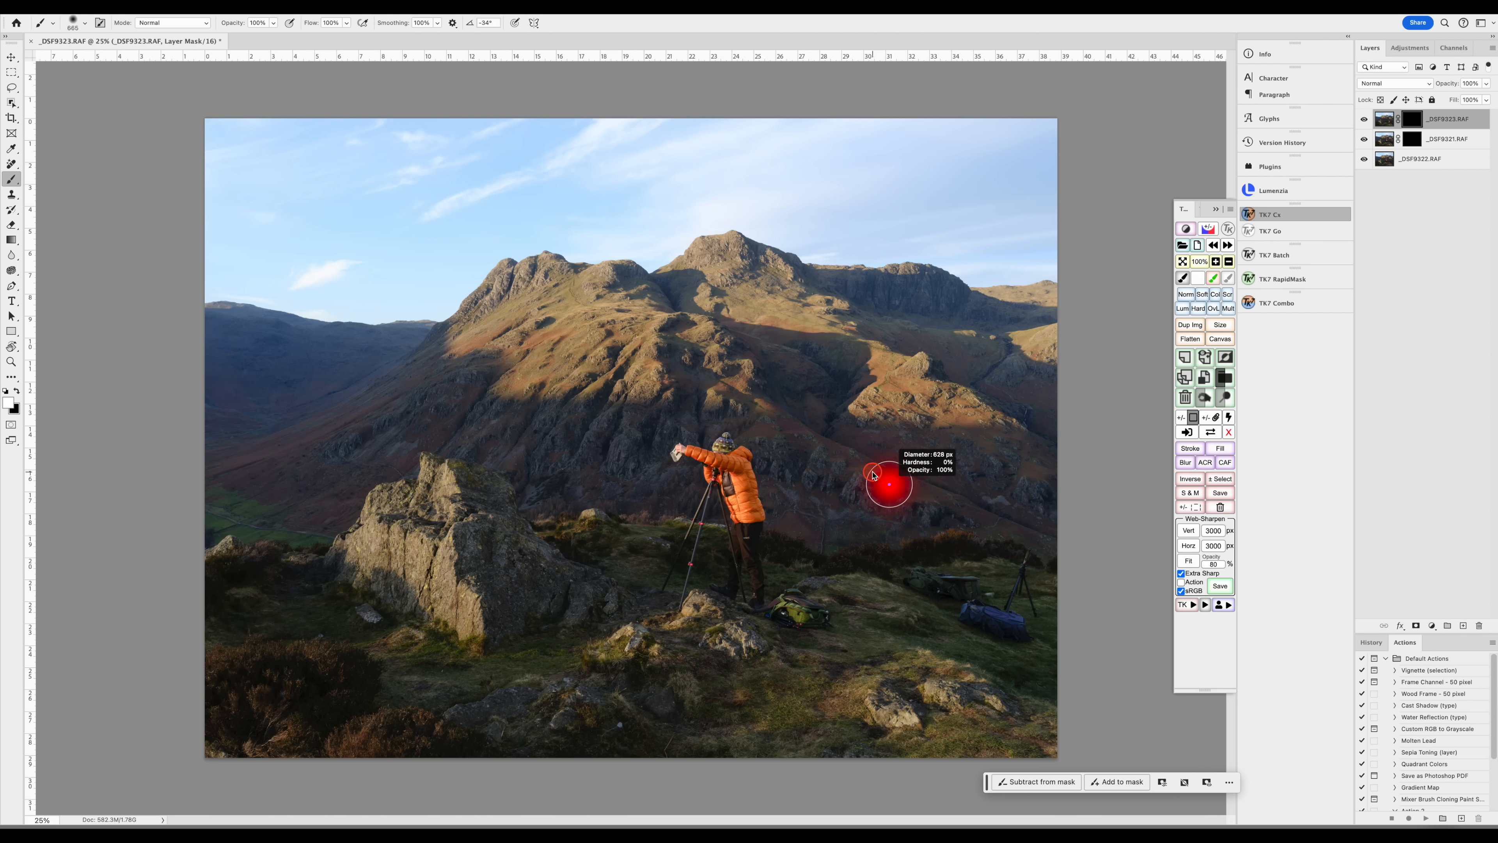
pyautogui.moveTo(871, 472); pyautogui.dragTo(871, 472)
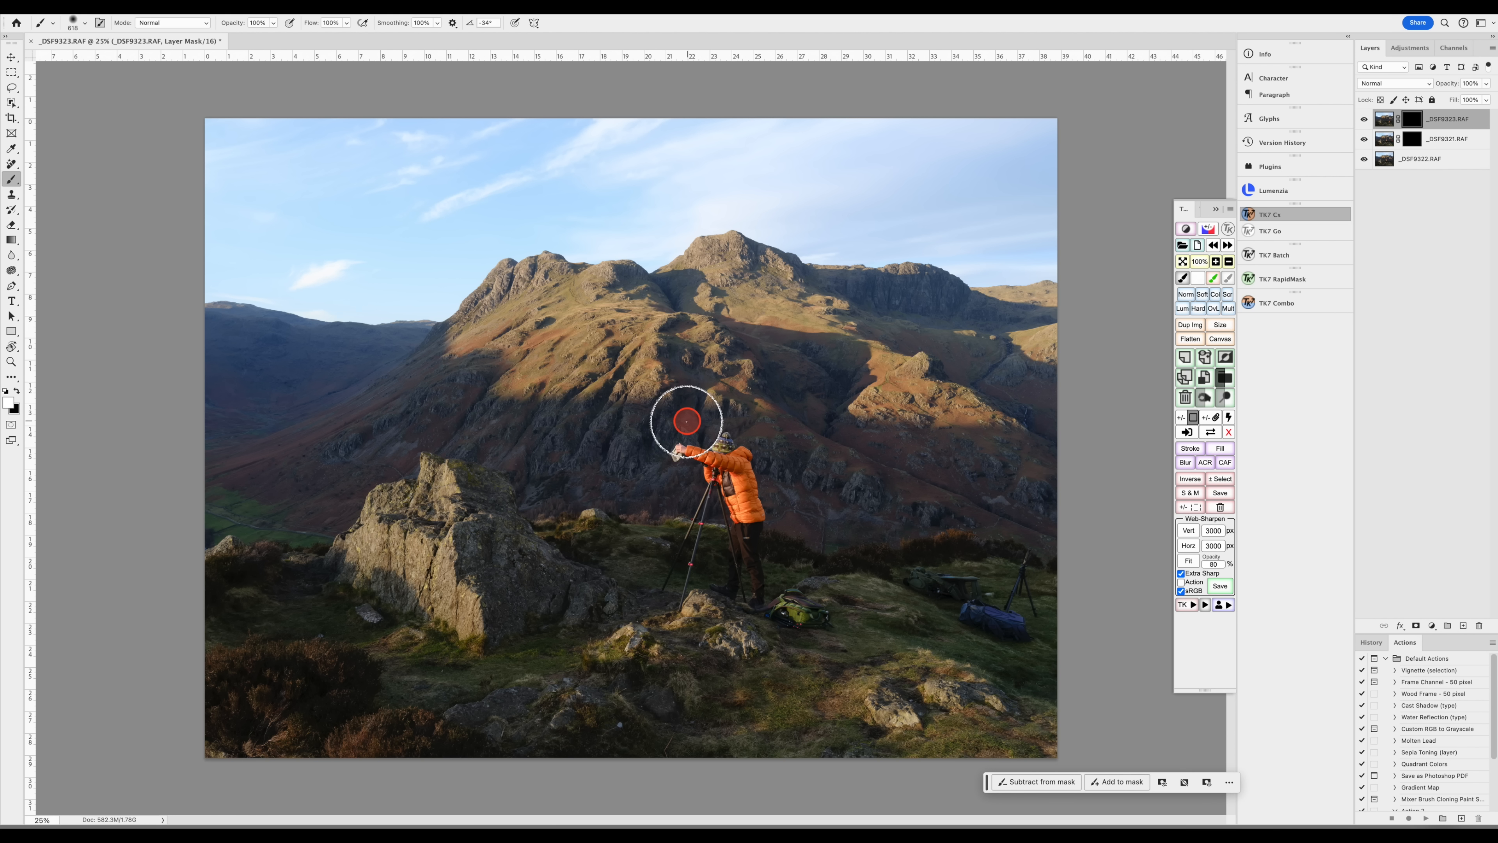
pyautogui.moveTo(681, 442)
pyautogui.mouseDown()
pyautogui.moveTo(675, 455)
pyautogui.moveTo(688, 438)
pyautogui.moveTo(724, 448)
pyautogui.moveTo(705, 449)
pyautogui.moveTo(684, 524)
pyautogui.moveTo(716, 488)
pyautogui.moveTo(679, 532)
pyautogui.moveTo(672, 589)
pyautogui.moveTo(669, 535)
pyautogui.moveTo(679, 601)
pyautogui.moveTo(665, 609)
pyautogui.moveTo(709, 485)
pyautogui.moveTo(729, 449)
pyautogui.moveTo(759, 437)
pyautogui.moveTo(743, 433)
pyautogui.moveTo(792, 531)
pyautogui.moveTo(722, 294)
pyautogui.moveTo(733, 305)
pyautogui.mouseUp()
# Step: Paint white on the _DSF9323.RAF mask at 66.7% zoom to remove the rest of the photographer, including jacket, legs and tripod
pyautogui.click(11, 361)
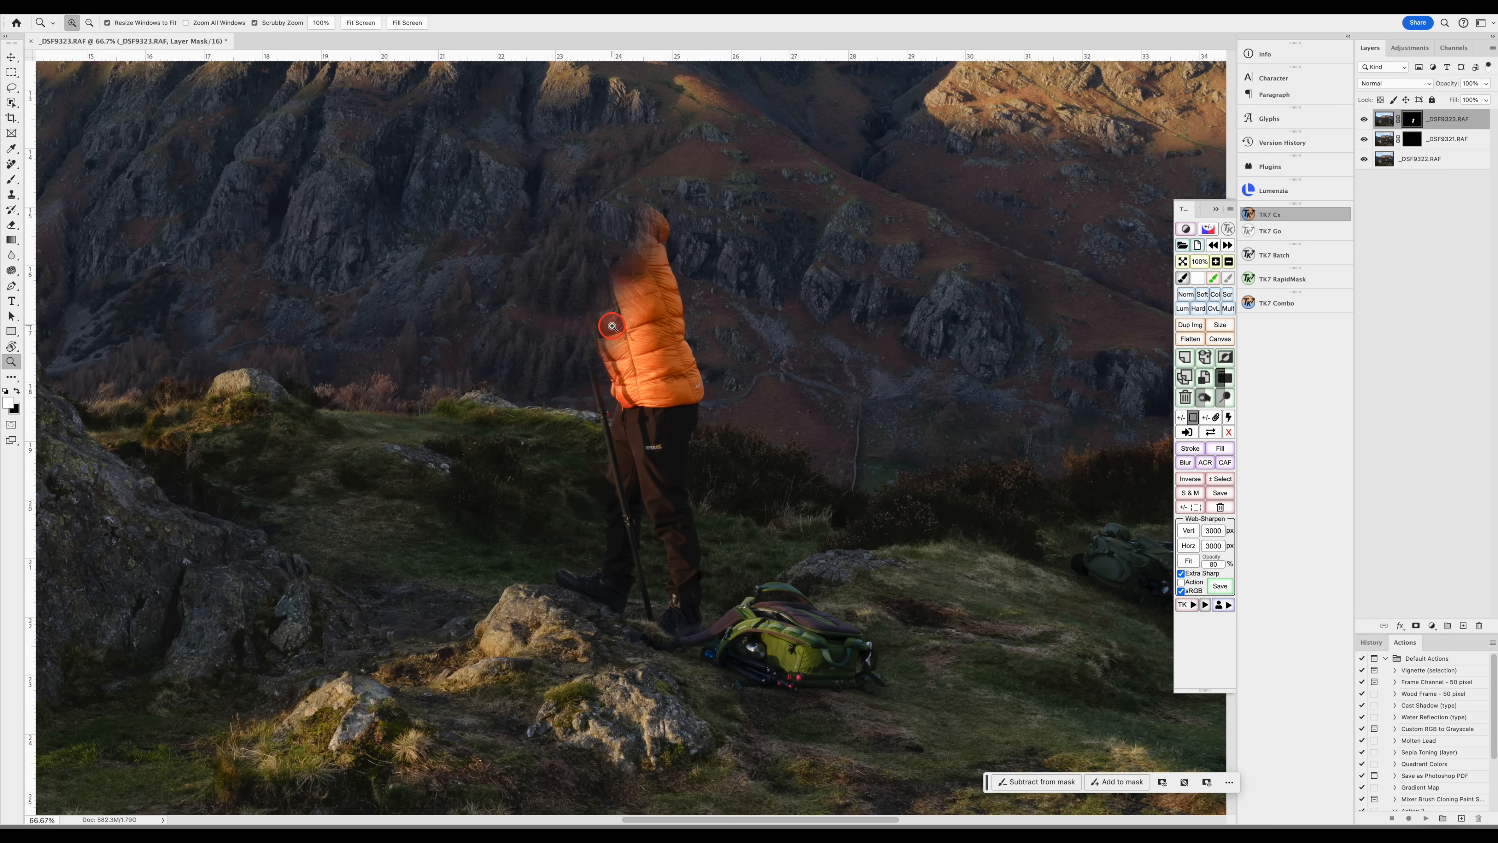
pyautogui.press('b')
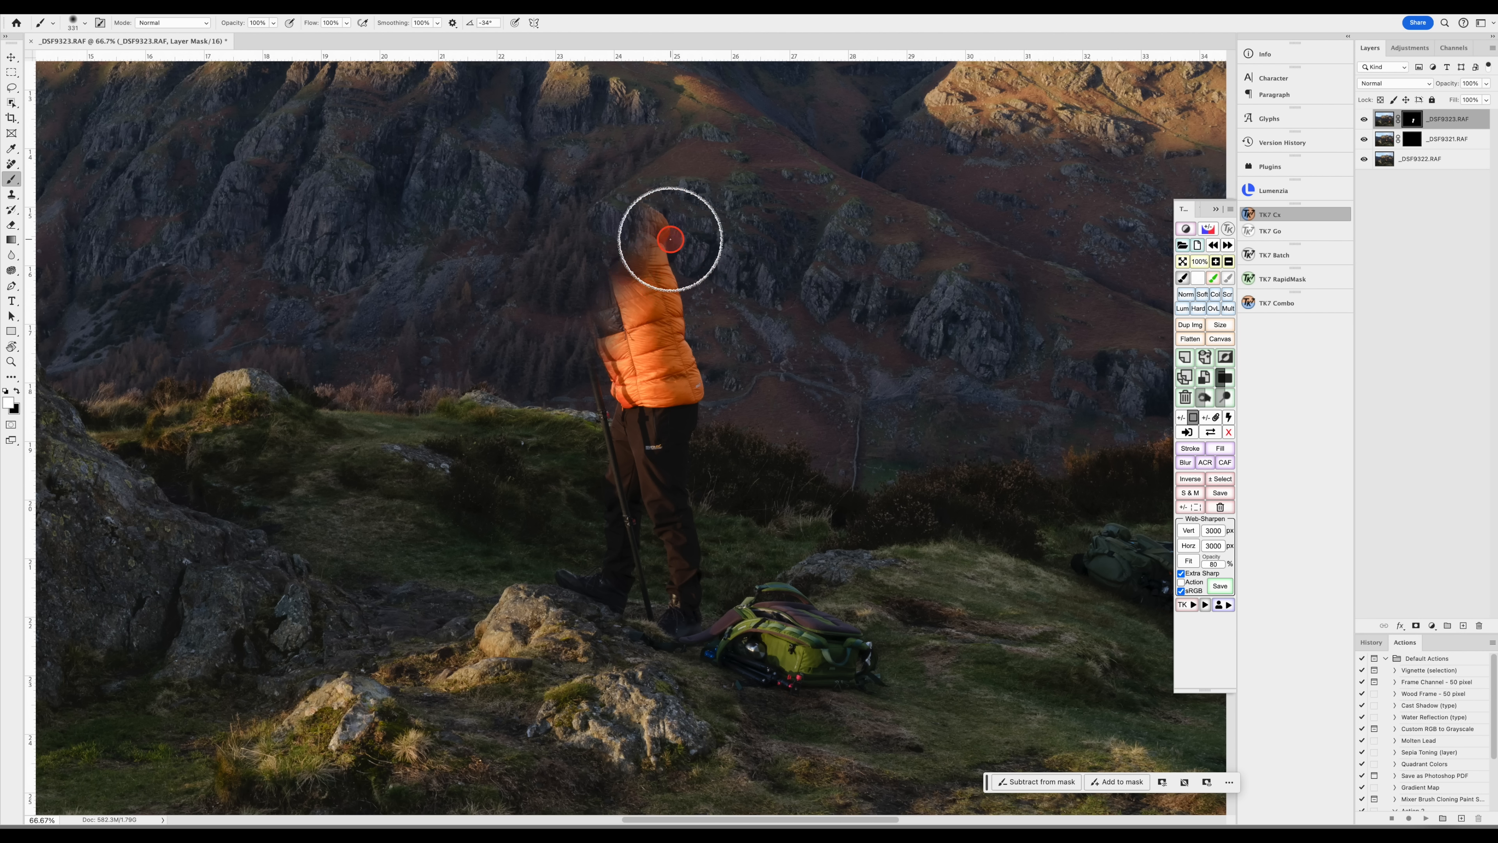
pyautogui.moveTo(677, 233); pyautogui.dragTo(657, 237)
pyautogui.moveTo(648, 337)
pyautogui.mouseDown()
pyautogui.moveTo(609, 319)
pyautogui.moveTo(598, 355)
pyautogui.moveTo(582, 345)
pyautogui.moveTo(633, 295)
pyautogui.moveTo(649, 235)
pyautogui.moveTo(663, 256)
pyautogui.moveTo(674, 213)
pyautogui.moveTo(662, 324)
pyautogui.moveTo(687, 229)
pyautogui.moveTo(676, 199)
pyautogui.moveTo(632, 201)
pyautogui.moveTo(636, 163)
pyautogui.moveTo(599, 343)
pyautogui.moveTo(680, 315)
pyautogui.moveTo(652, 305)
pyautogui.moveTo(675, 284)
pyautogui.moveTo(649, 294)
pyautogui.moveTo(674, 281)
pyautogui.moveTo(667, 257)
pyautogui.moveTo(571, 368)
pyautogui.moveTo(656, 358)
pyautogui.moveTo(636, 374)
pyautogui.moveTo(704, 378)
pyautogui.moveTo(691, 348)
pyautogui.moveTo(678, 361)
pyautogui.moveTo(674, 288)
pyautogui.moveTo(692, 298)
pyautogui.moveTo(666, 378)
pyautogui.moveTo(608, 385)
pyautogui.moveTo(655, 352)
pyautogui.moveTo(588, 398)
pyautogui.moveTo(749, 389)
pyautogui.moveTo(556, 397)
pyautogui.moveTo(695, 397)
pyautogui.moveTo(565, 413)
pyautogui.moveTo(716, 423)
pyautogui.moveTo(606, 439)
pyautogui.moveTo(584, 578)
pyautogui.moveTo(543, 596)
pyautogui.moveTo(570, 584)
pyautogui.moveTo(608, 604)
pyautogui.moveTo(610, 537)
pyautogui.moveTo(606, 602)
pyautogui.moveTo(634, 596)
pyautogui.moveTo(615, 458)
pyautogui.moveTo(637, 493)
pyautogui.moveTo(601, 381)
pyautogui.moveTo(578, 381)
pyautogui.moveTo(585, 351)
pyautogui.moveTo(638, 477)
pyautogui.moveTo(670, 498)
pyautogui.moveTo(598, 382)
pyautogui.moveTo(649, 491)
pyautogui.moveTo(674, 499)
pyautogui.moveTo(629, 610)
pyautogui.moveTo(679, 621)
pyautogui.moveTo(692, 558)
pyautogui.moveTo(679, 475)
pyautogui.moveTo(660, 515)
pyautogui.moveTo(621, 509)
pyautogui.mouseUp()
pyautogui.click(626, 528)
pyautogui.moveTo(706, 550)
pyautogui.mouseDown()
pyautogui.moveTo(674, 641)
pyautogui.moveTo(618, 625)
pyautogui.moveTo(674, 621)
pyautogui.moveTo(658, 610)
pyautogui.moveTo(709, 525)
pyautogui.moveTo(641, 405)
pyautogui.moveTo(591, 387)
pyautogui.moveTo(580, 443)
pyautogui.moveTo(505, 364)
pyautogui.moveTo(497, 433)
pyautogui.moveTo(542, 453)
pyautogui.moveTo(536, 387)
pyautogui.moveTo(19, 371)
pyautogui.moveTo(636, 433)
pyautogui.moveTo(474, 379)
pyautogui.moveTo(359, 230)
pyautogui.mouseUp()
# Step: On the _DSF9323.RAF mask, paint white over the green rucksack beside the rocks and black over the unwanted duplicate rucksack
pyautogui.press('space')
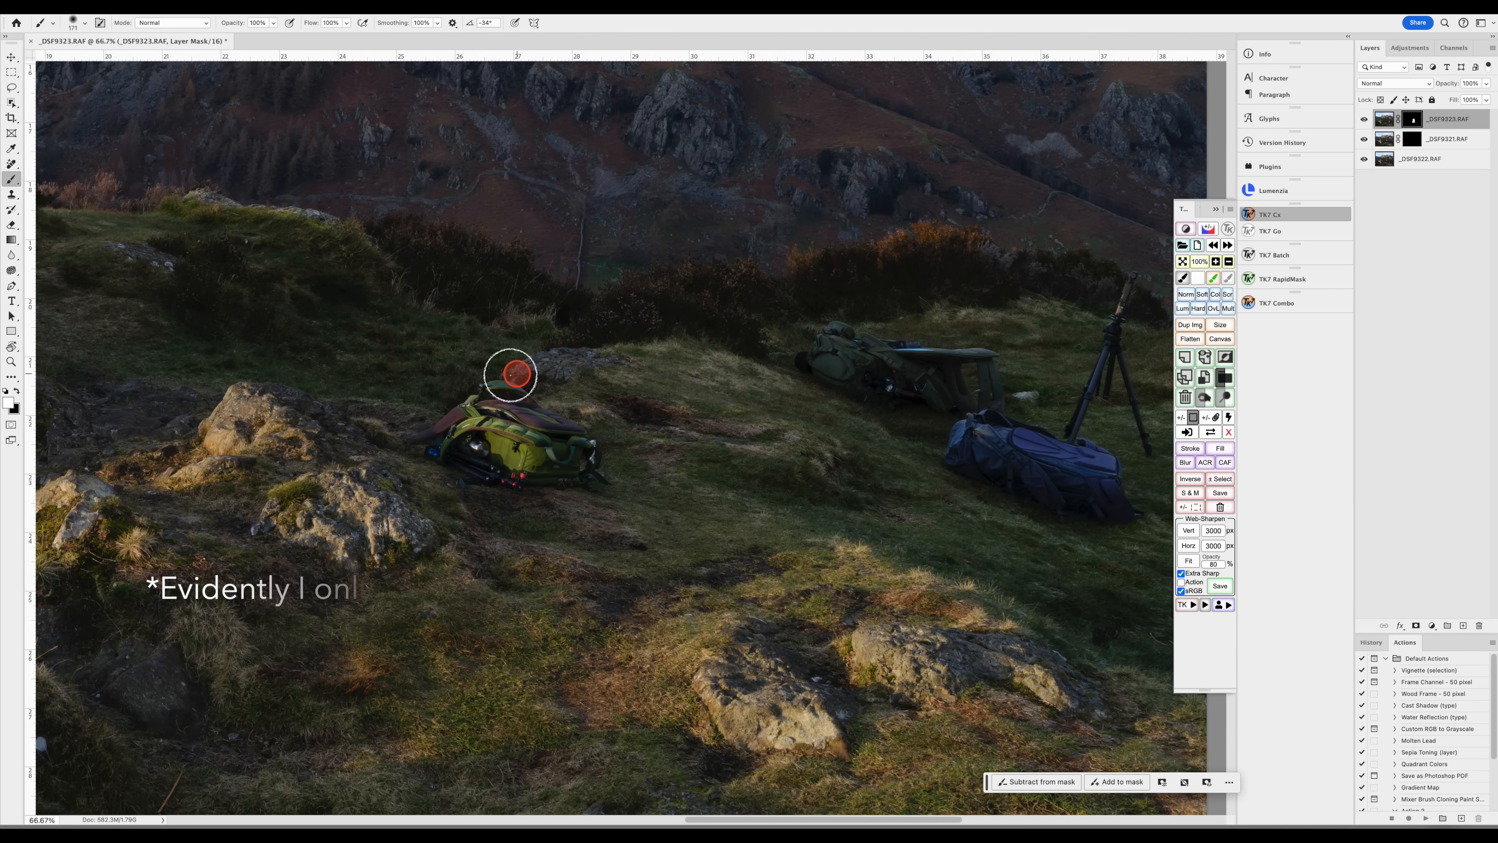
pyautogui.moveTo(510, 376)
pyautogui.mouseDown()
pyautogui.moveTo(410, 443)
pyautogui.moveTo(445, 459)
pyautogui.moveTo(467, 418)
pyautogui.moveTo(483, 450)
pyautogui.moveTo(549, 467)
pyautogui.moveTo(555, 432)
pyautogui.moveTo(473, 428)
pyautogui.moveTo(505, 433)
pyautogui.moveTo(529, 415)
pyautogui.moveTo(479, 437)
pyautogui.moveTo(517, 380)
pyautogui.moveTo(533, 405)
pyautogui.moveTo(530, 389)
pyautogui.moveTo(465, 431)
pyautogui.moveTo(512, 446)
pyautogui.moveTo(499, 482)
pyautogui.moveTo(521, 488)
pyautogui.moveTo(506, 480)
pyautogui.moveTo(566, 428)
pyautogui.moveTo(559, 490)
pyautogui.moveTo(635, 325)
pyautogui.moveTo(599, 406)
pyautogui.moveTo(639, 389)
pyautogui.moveTo(623, 435)
pyautogui.moveTo(586, 452)
pyautogui.moveTo(593, 488)
pyautogui.moveTo(626, 470)
pyautogui.moveTo(592, 461)
pyautogui.moveTo(532, 479)
pyautogui.moveTo(620, 470)
pyautogui.moveTo(592, 466)
pyautogui.moveTo(625, 520)
pyautogui.moveTo(566, 482)
pyautogui.moveTo(604, 478)
pyautogui.moveTo(444, 486)
pyautogui.moveTo(479, 483)
pyautogui.moveTo(500, 459)
pyautogui.moveTo(436, 451)
pyautogui.moveTo(608, 379)
pyautogui.moveTo(639, 396)
pyautogui.moveTo(581, 430)
pyautogui.moveTo(593, 489)
pyautogui.moveTo(581, 431)
pyautogui.moveTo(601, 485)
pyautogui.moveTo(545, 454)
pyautogui.moveTo(501, 472)
pyautogui.moveTo(565, 492)
pyautogui.moveTo(535, 479)
pyautogui.moveTo(612, 428)
pyautogui.moveTo(571, 385)
pyautogui.moveTo(585, 408)
pyautogui.moveTo(609, 366)
pyautogui.mouseUp()
pyautogui.press('x')
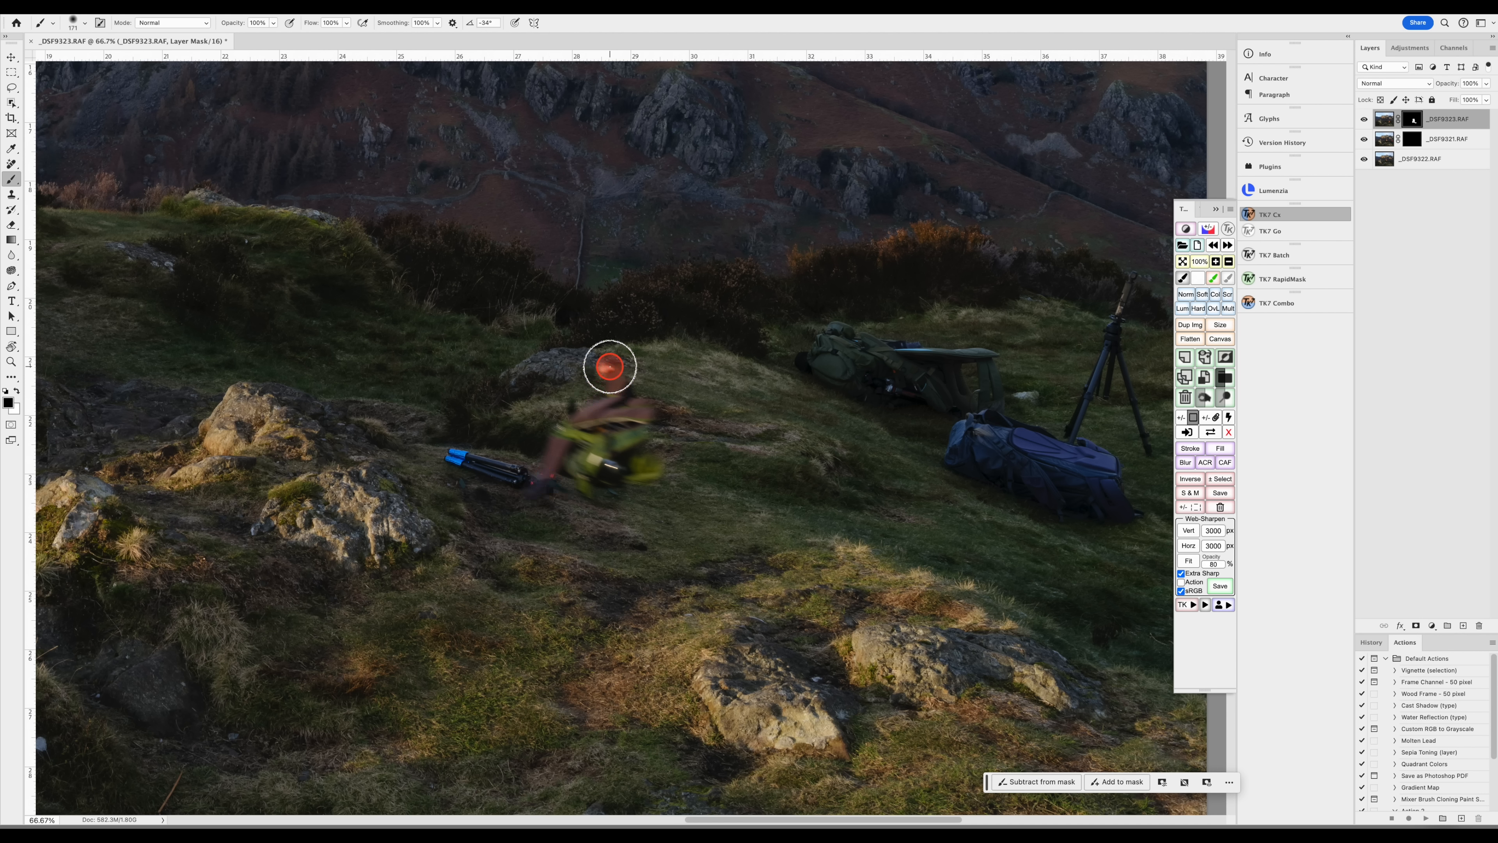
pyautogui.moveTo(96, 382)
pyautogui.mouseDown()
pyautogui.moveTo(605, 364)
pyautogui.moveTo(609, 408)
pyautogui.moveTo(639, 446)
pyautogui.moveTo(655, 441)
pyautogui.moveTo(595, 478)
pyautogui.moveTo(576, 427)
pyautogui.moveTo(635, 418)
pyautogui.moveTo(615, 428)
pyautogui.moveTo(618, 416)
pyautogui.mouseUp()
pyautogui.moveTo(576, 509)
pyautogui.mouseDown()
pyautogui.moveTo(594, 475)
pyautogui.moveTo(541, 490)
pyautogui.moveTo(545, 429)
pyautogui.moveTo(599, 495)
pyautogui.moveTo(622, 461)
pyautogui.moveTo(533, 452)
pyautogui.moveTo(552, 461)
pyautogui.moveTo(548, 428)
pyautogui.moveTo(539, 488)
pyautogui.moveTo(523, 494)
pyautogui.moveTo(585, 481)
pyautogui.mouseUp()
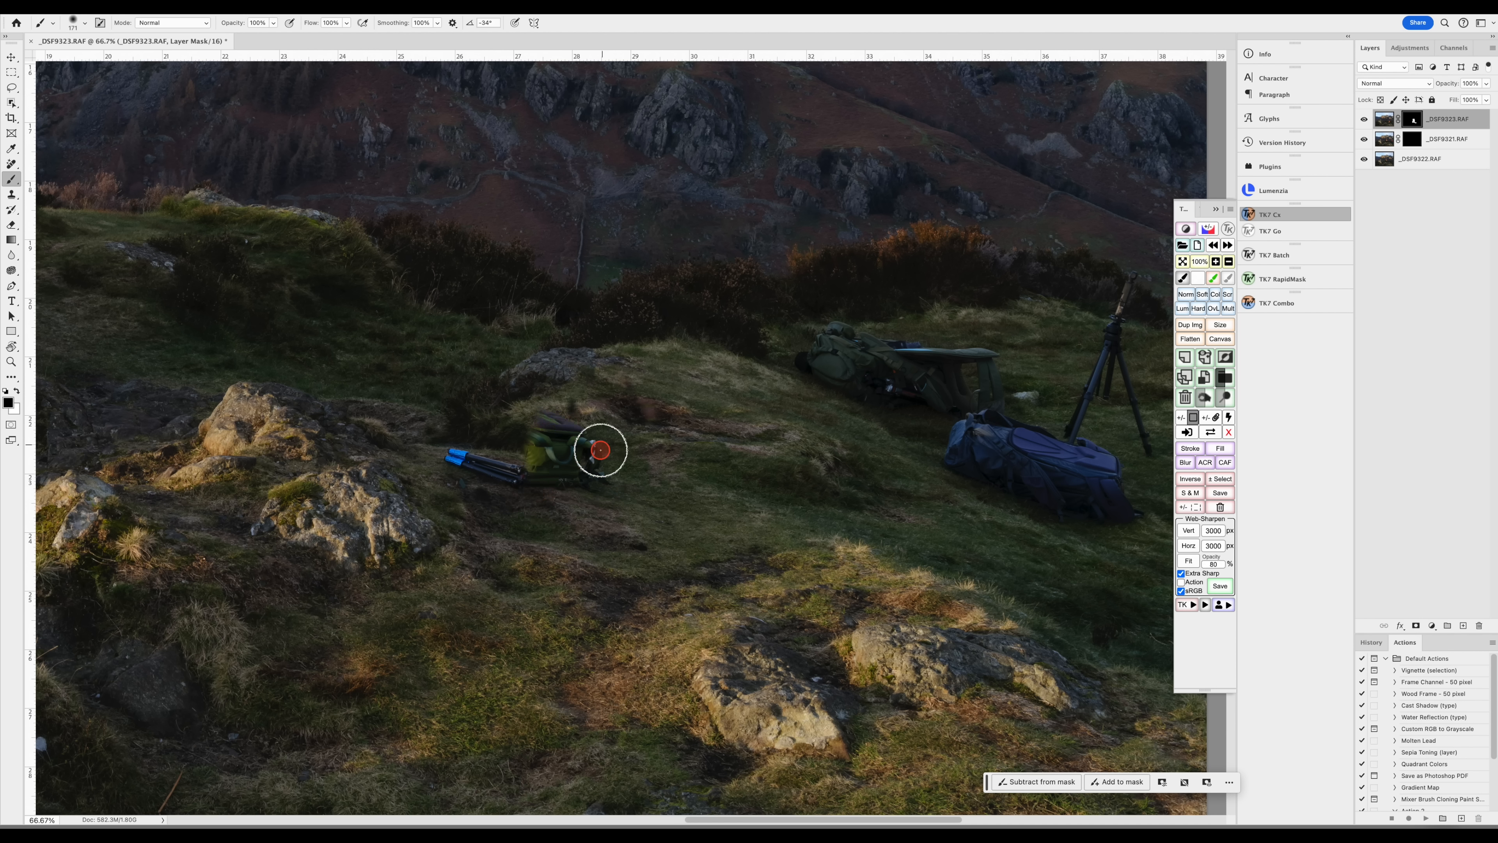
pyautogui.moveTo(588, 445)
pyautogui.mouseDown()
pyautogui.moveTo(529, 474)
pyautogui.moveTo(605, 487)
pyautogui.moveTo(518, 445)
pyautogui.mouseUp()
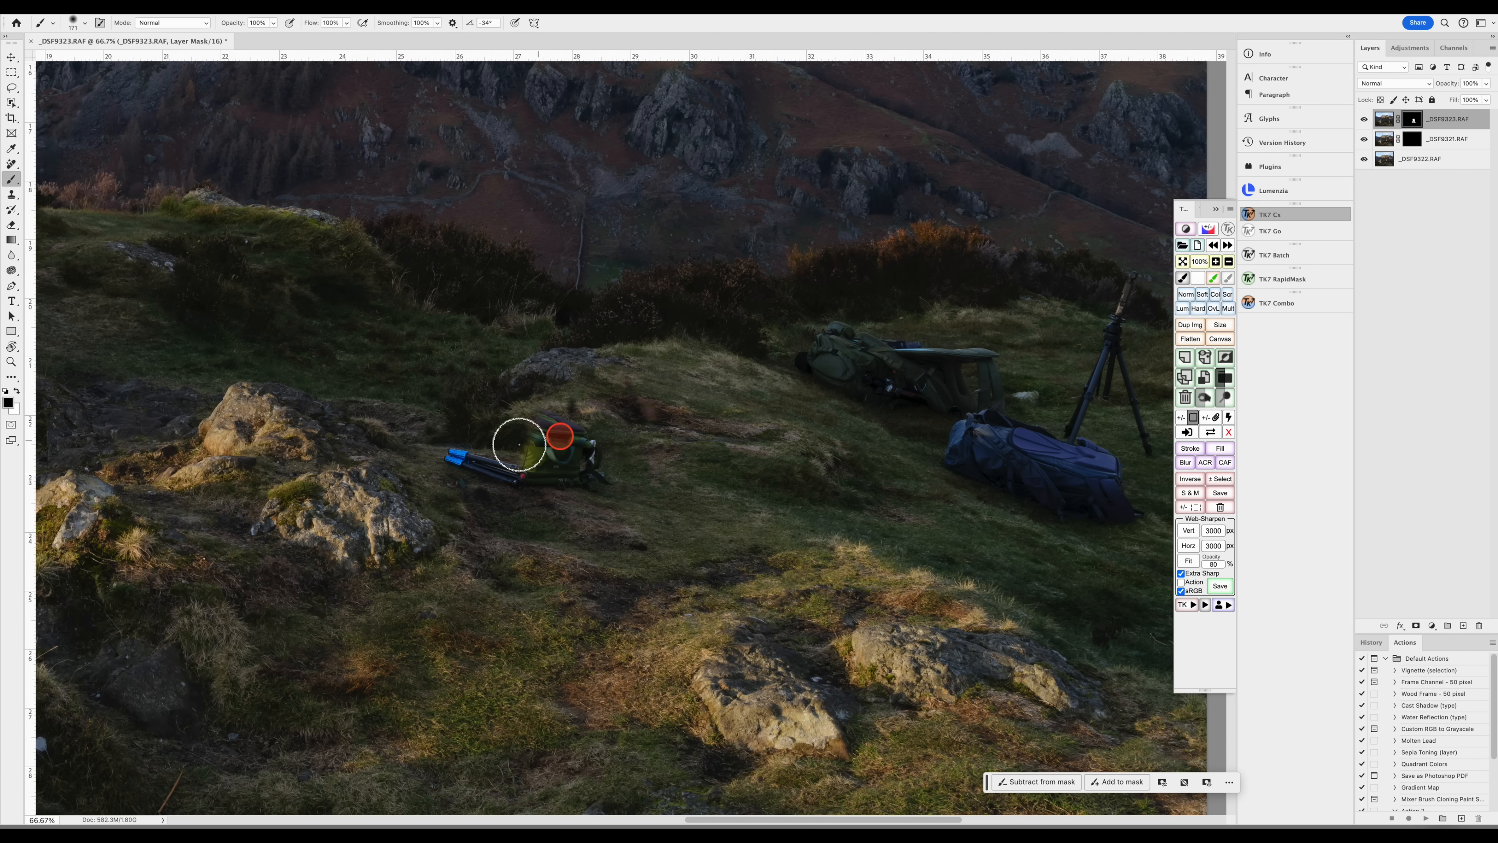
# Step: Check the gear in the other frames by hiding _DSF9323.RAF and toggling the _DSF9321.RAF mask, restoring both
pyautogui.press('space')
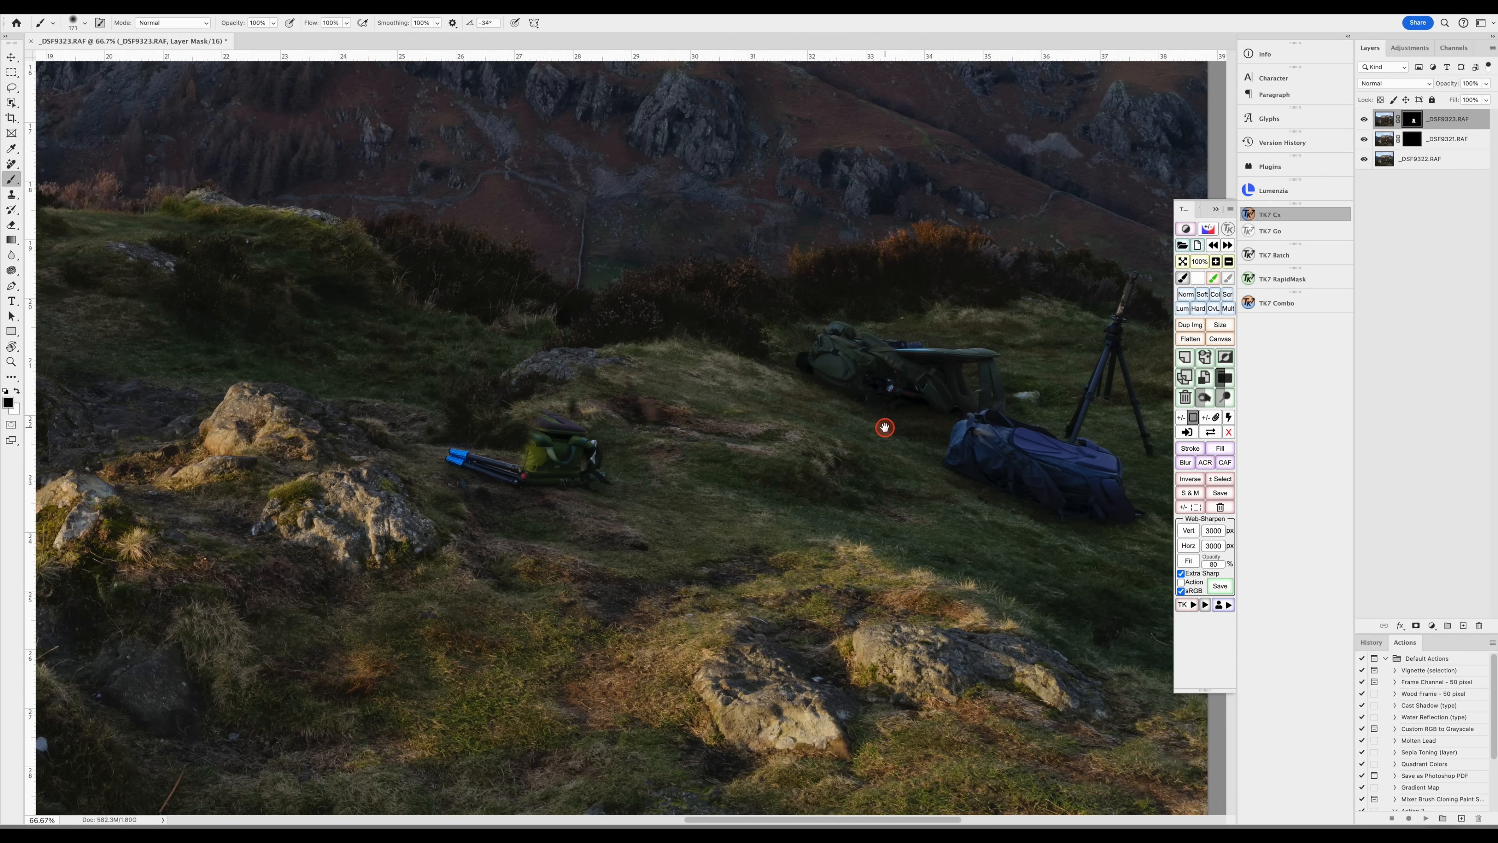
pyautogui.moveTo(883, 426); pyautogui.dragTo(616, 374)
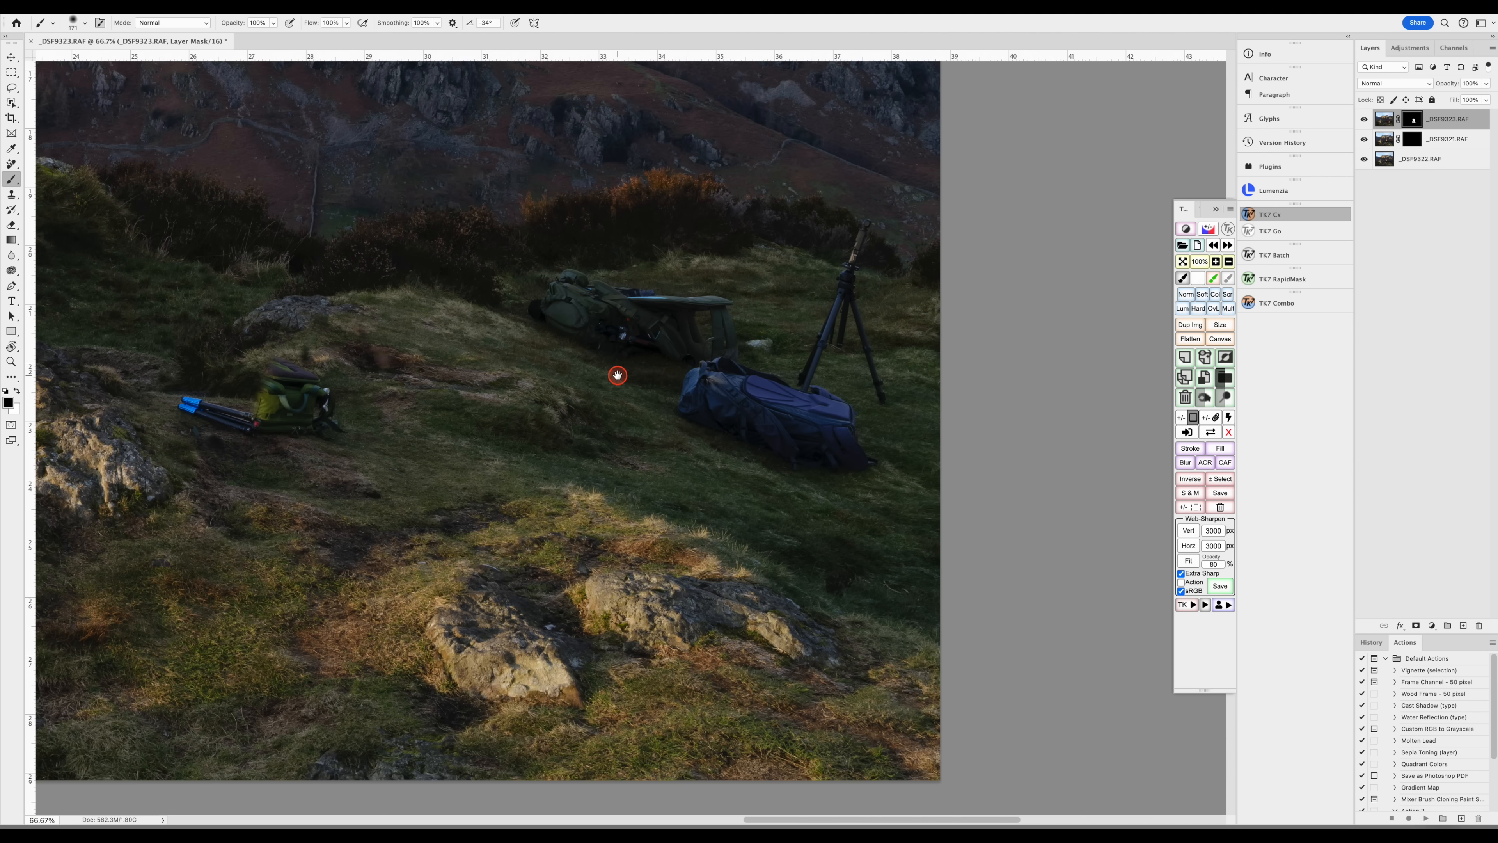
pyautogui.click(1365, 120)
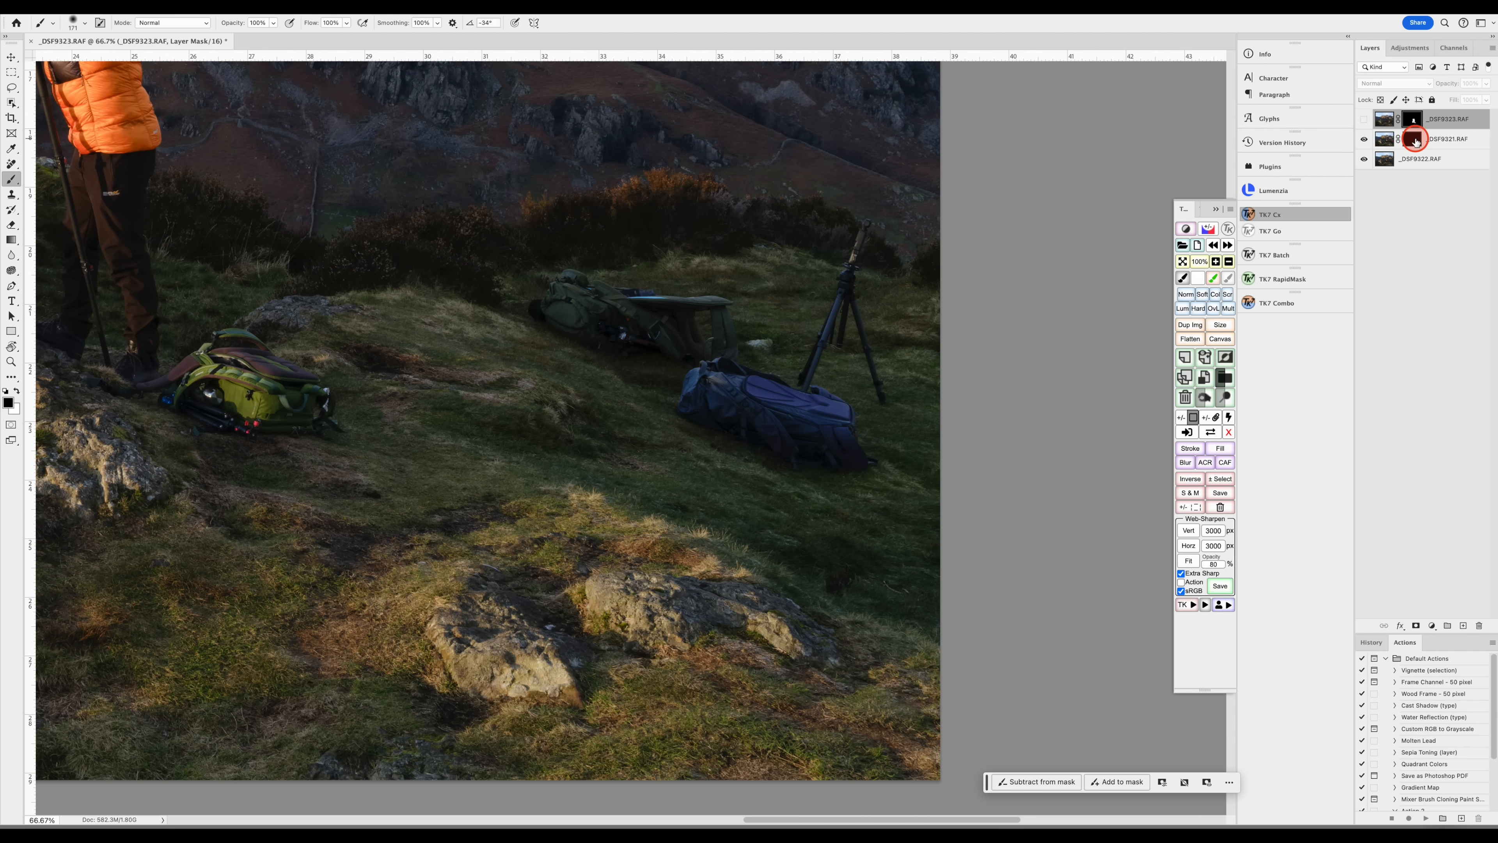
pyautogui.keyDown('shift'); pyautogui.click(1414, 139); pyautogui.keyUp('shift')
pyautogui.keyDown('shift'); pyautogui.click(1414, 140); pyautogui.keyUp('shift')
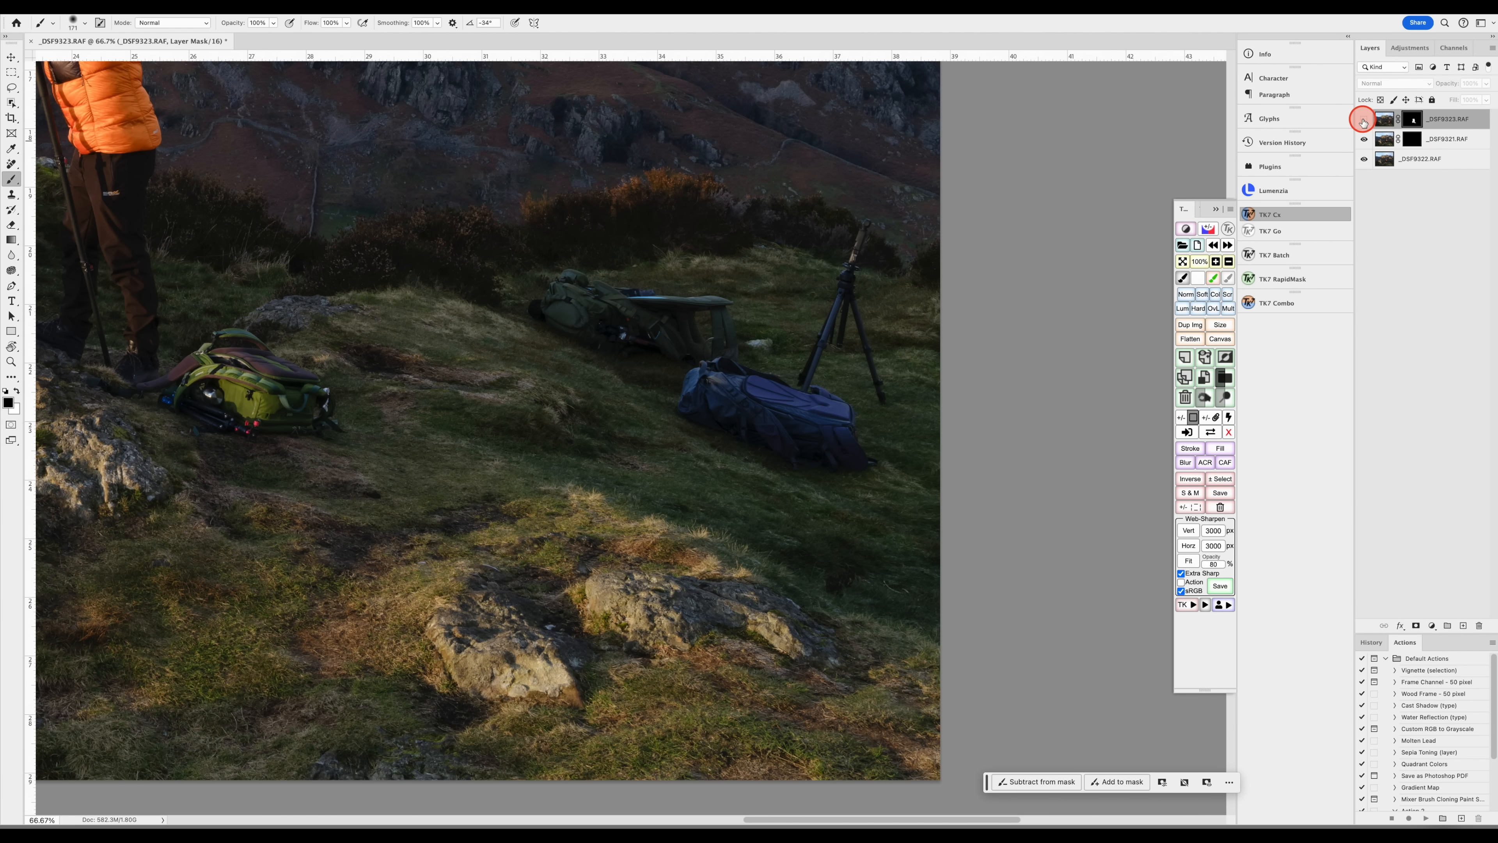
pyautogui.click(1363, 119)
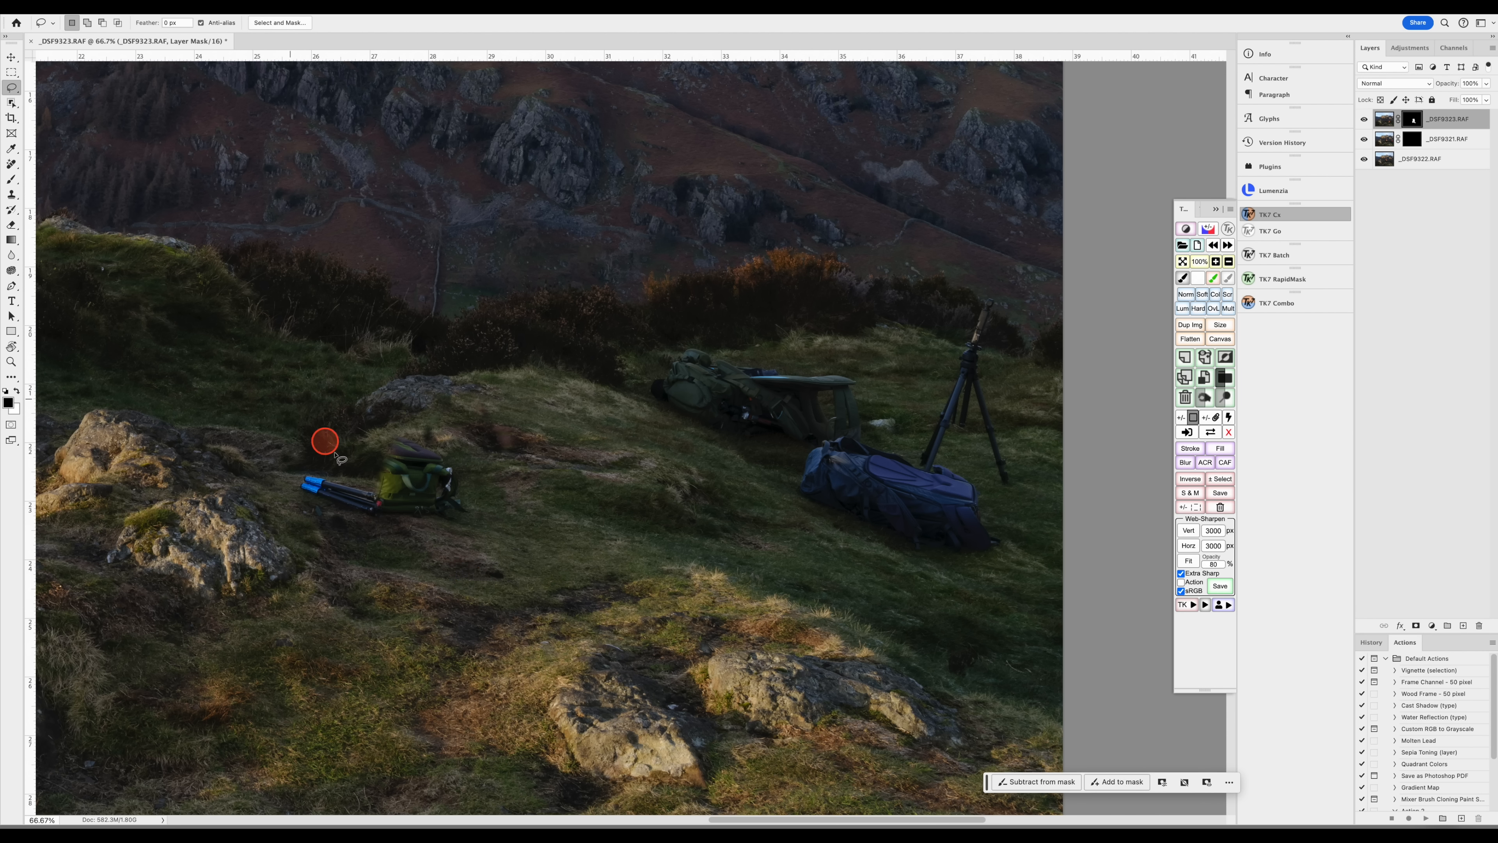
# Step: Lasso the leftover green rucksack and blue-tipped tripod, apply Generative Fill without a prompt, and keep the second variation
pyautogui.moveTo(315, 467)
pyautogui.mouseDown()
pyautogui.moveTo(288, 493)
pyautogui.moveTo(313, 509)
pyautogui.moveTo(508, 533)
pyautogui.moveTo(508, 482)
pyautogui.moveTo(464, 420)
pyautogui.moveTo(389, 406)
pyautogui.moveTo(318, 461)
pyautogui.mouseUp()
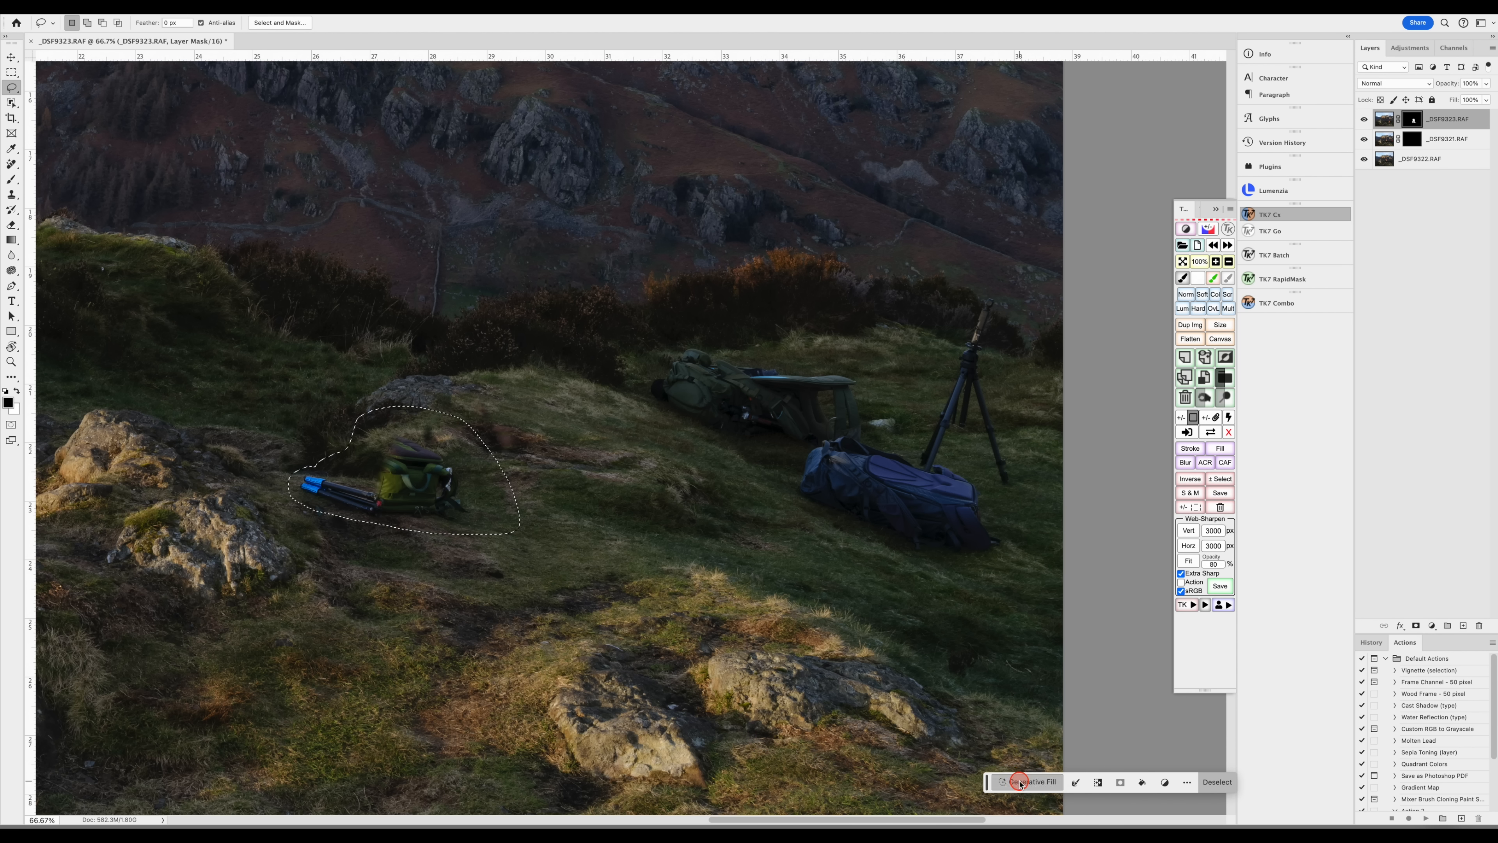
pyautogui.click(1005, 782)
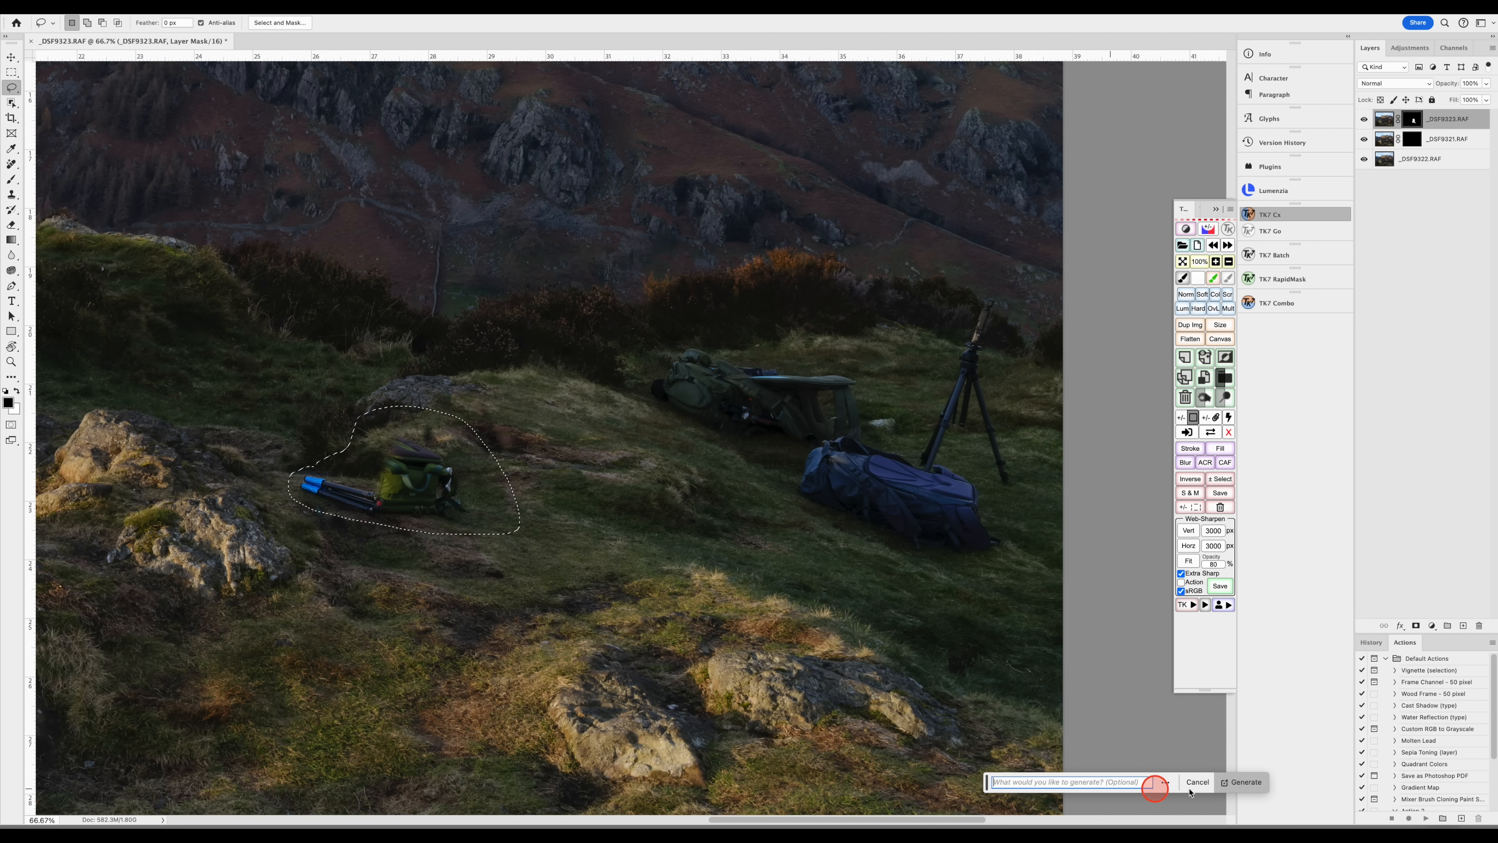
pyautogui.click(1258, 787)
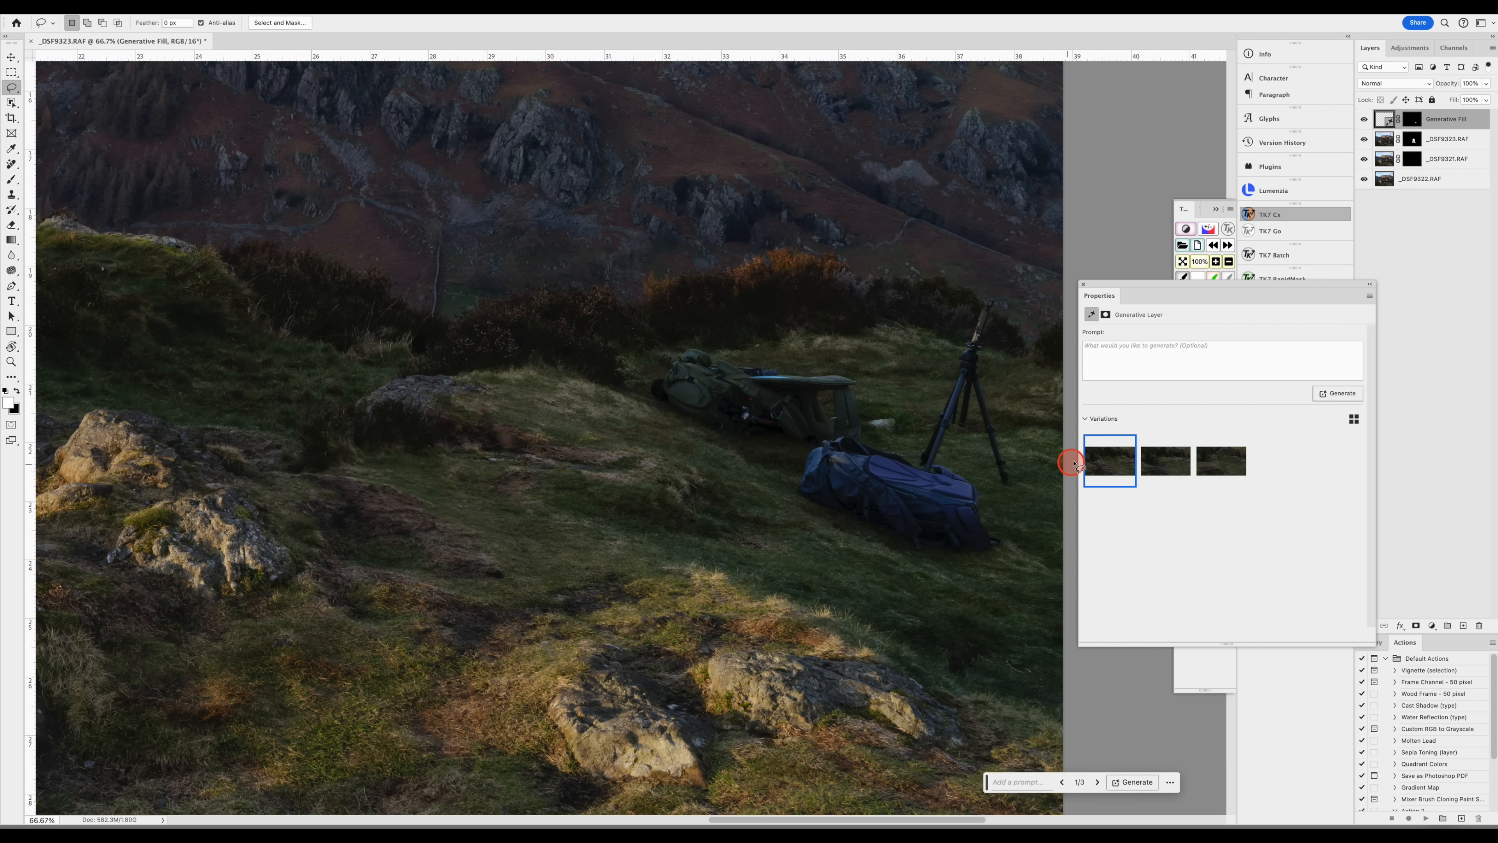
pyautogui.click(1177, 461)
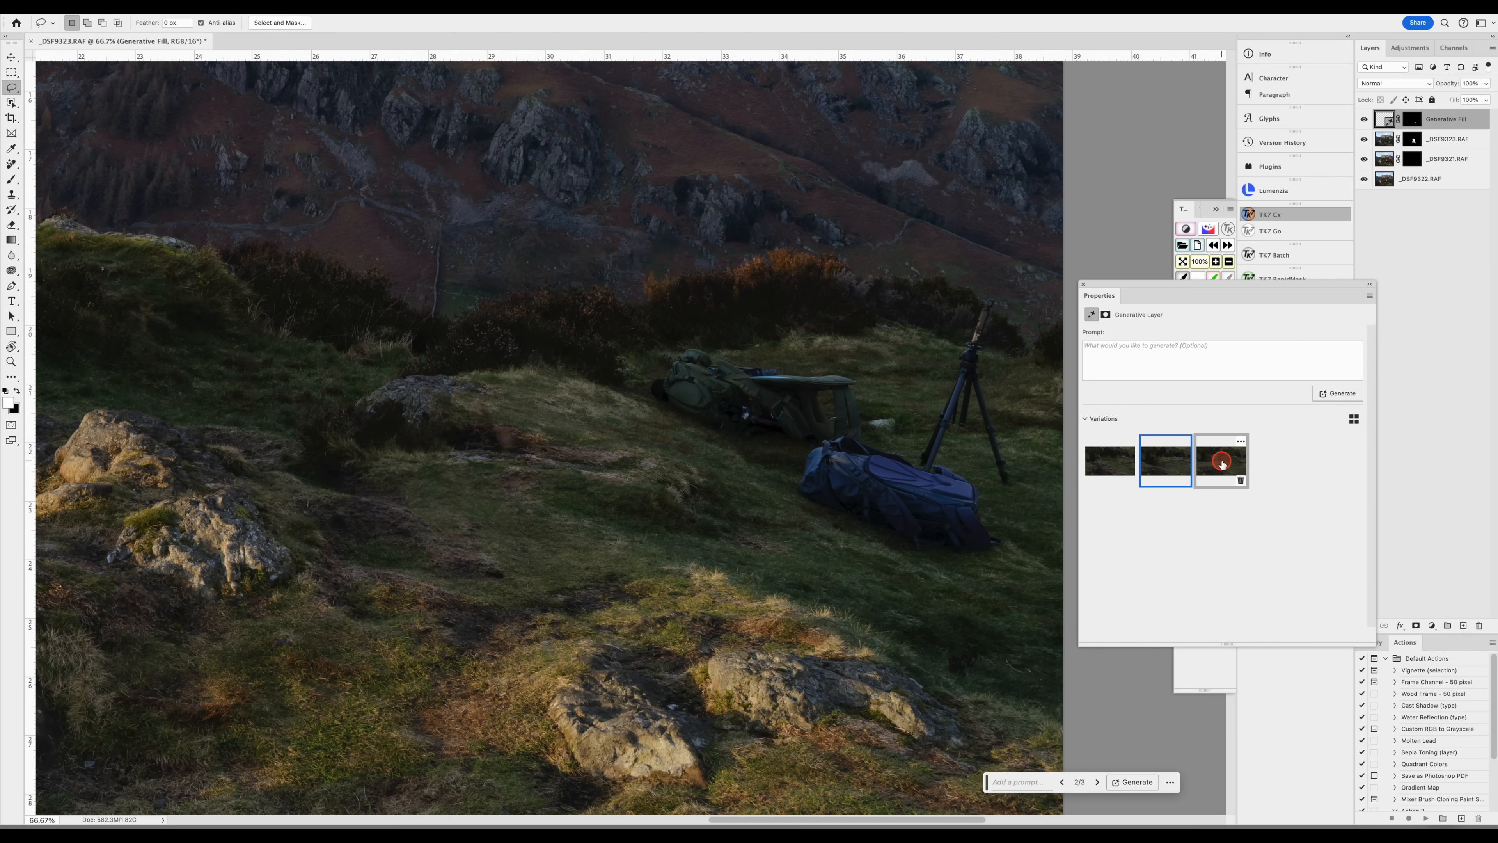
pyautogui.click(1221, 463)
pyautogui.click(1167, 461)
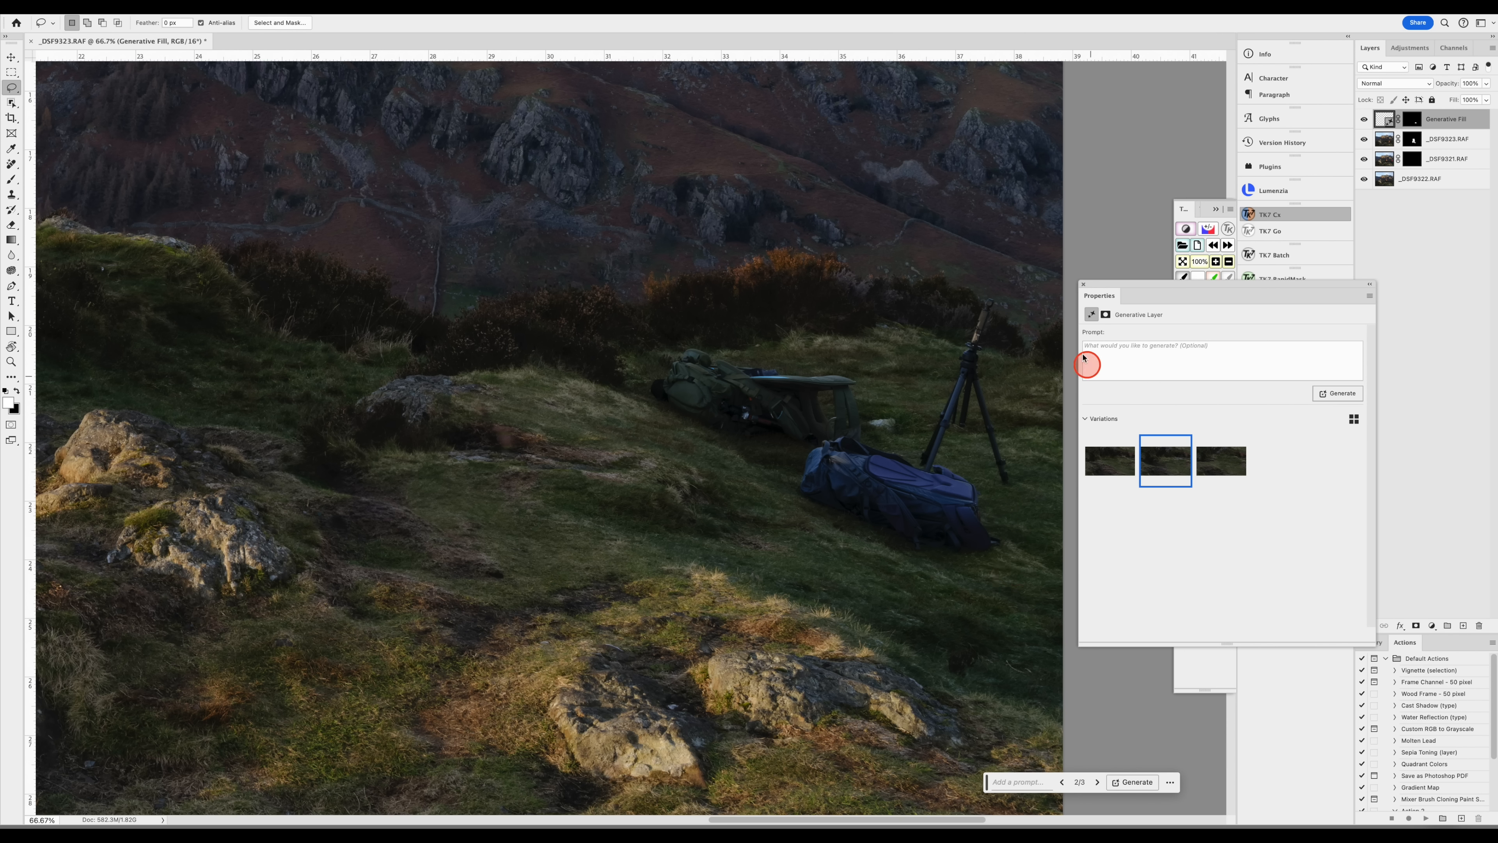
# Step: Lasso the remaining backpack, tripod and blue bag, apply Generative Fill without a prompt, and keep the third variation
pyautogui.moveTo(834, 369)
pyautogui.mouseDown()
pyautogui.moveTo(694, 344)
pyautogui.moveTo(660, 347)
pyautogui.moveTo(631, 379)
pyautogui.moveTo(664, 435)
pyautogui.moveTo(744, 474)
pyautogui.moveTo(796, 460)
pyautogui.moveTo(782, 506)
pyautogui.moveTo(867, 555)
pyautogui.moveTo(978, 589)
pyautogui.moveTo(1043, 568)
pyautogui.moveTo(1012, 512)
pyautogui.moveTo(1031, 483)
pyautogui.moveTo(1013, 426)
pyautogui.moveTo(1025, 294)
pyautogui.moveTo(1010, 269)
pyautogui.moveTo(960, 306)
pyautogui.moveTo(915, 423)
pyautogui.moveTo(872, 409)
pyautogui.moveTo(855, 370)
pyautogui.mouseUp()
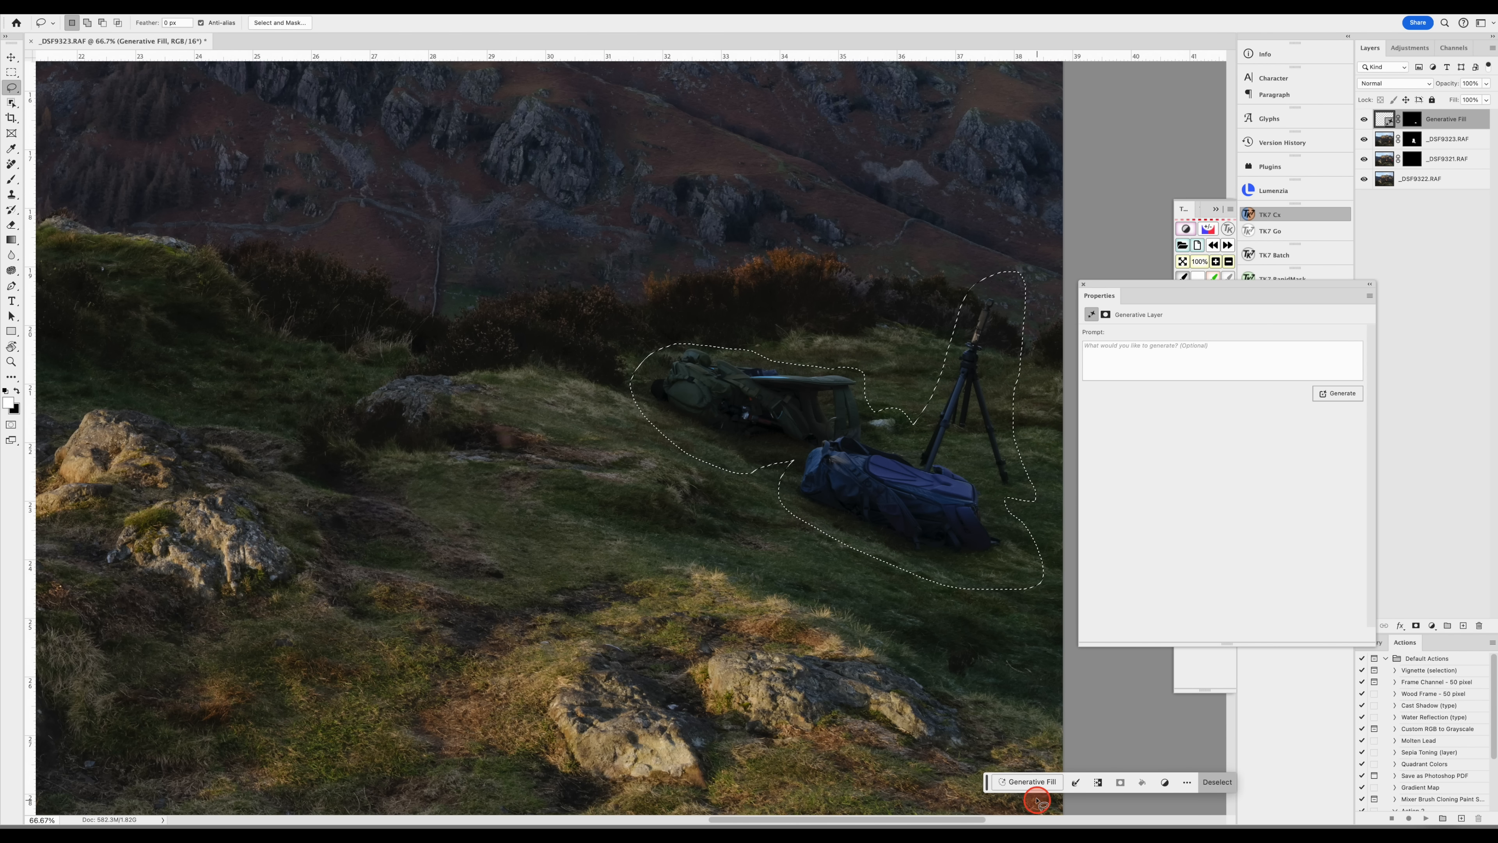
pyautogui.click(1032, 781)
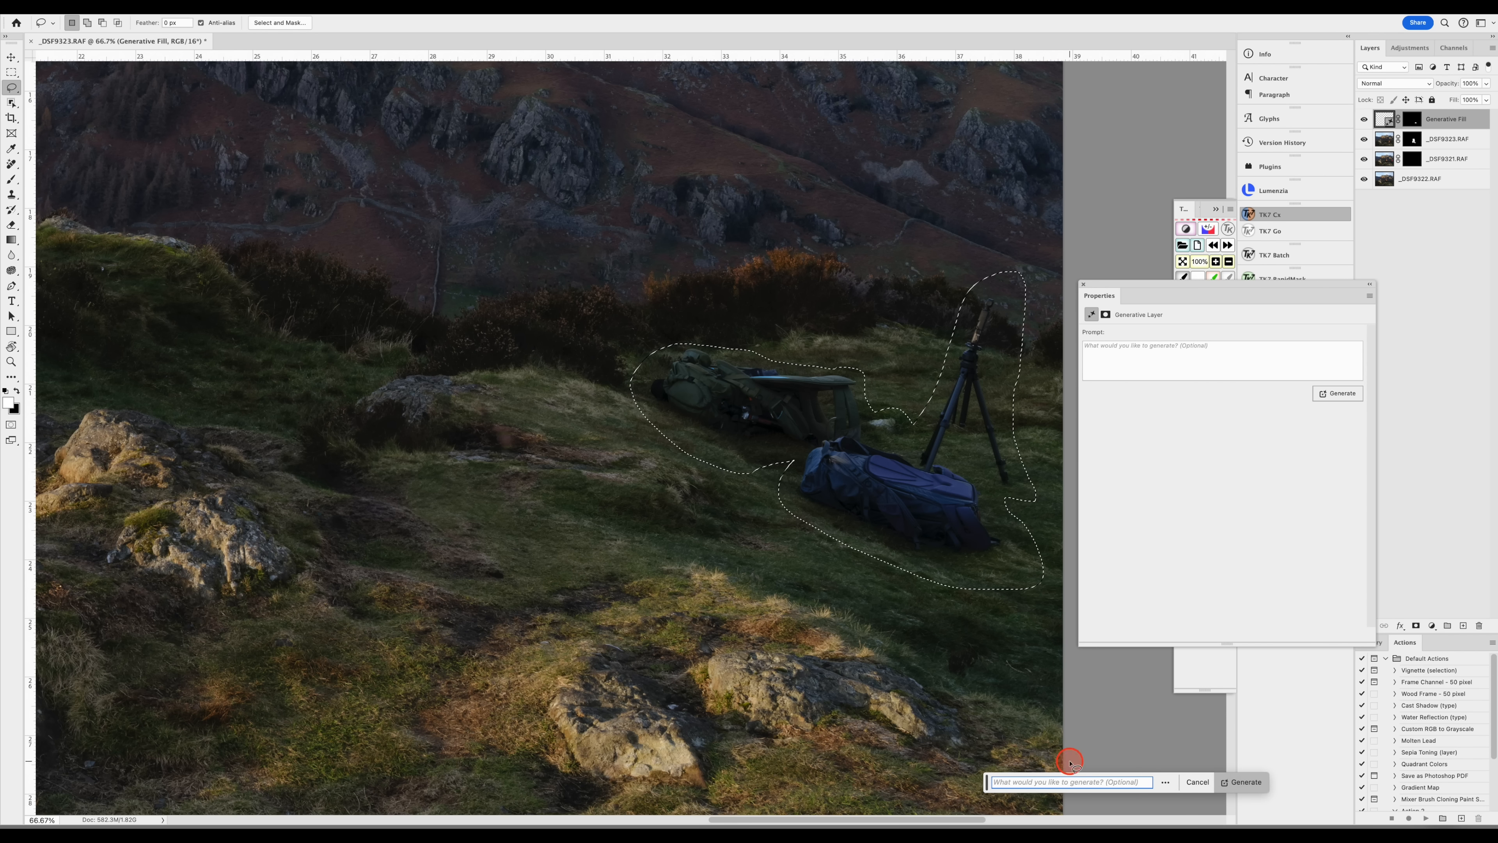
pyautogui.click(1246, 784)
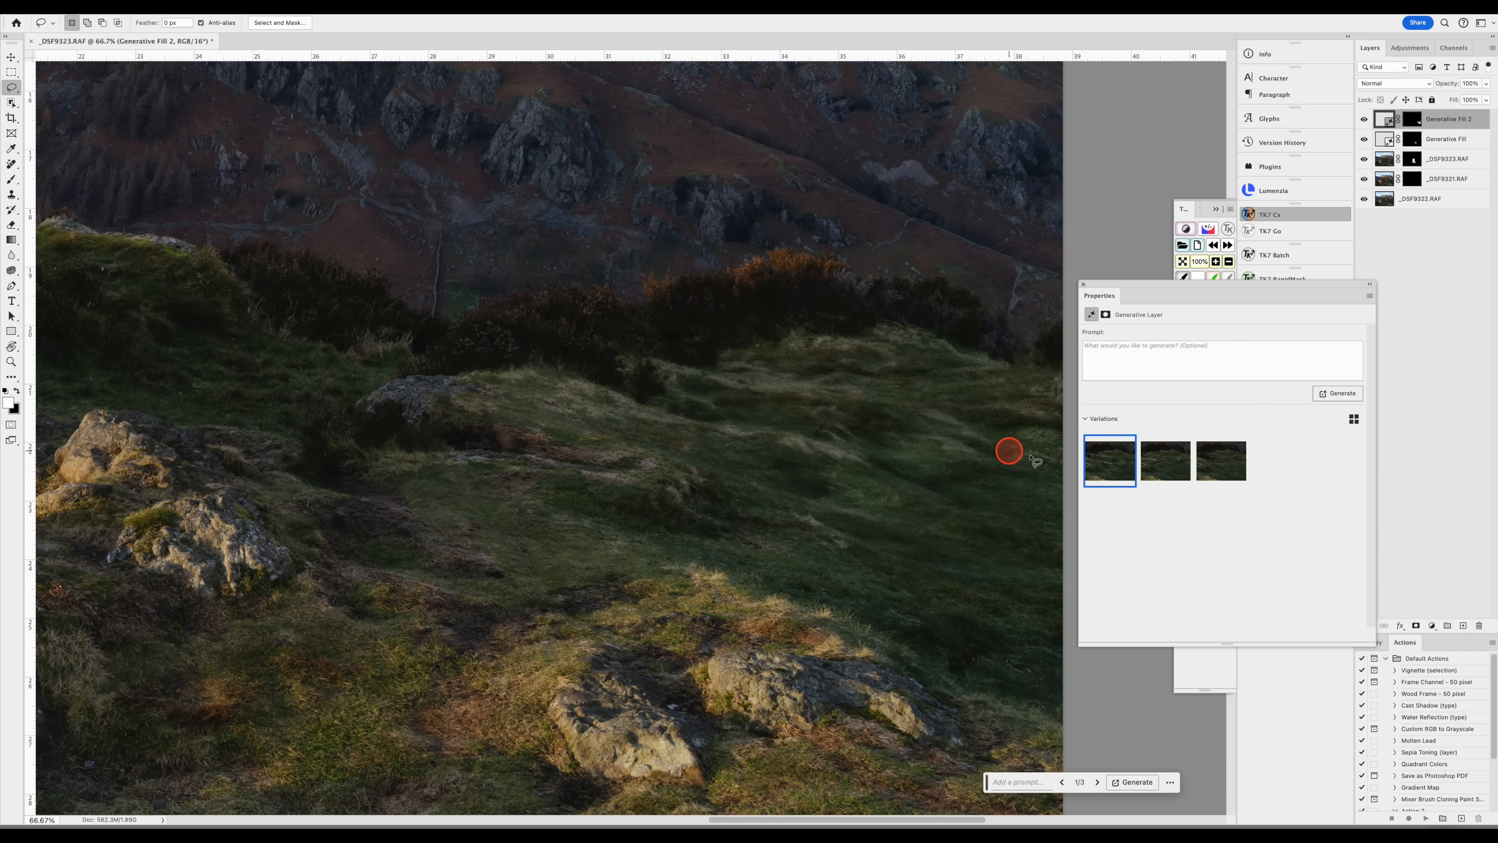
pyautogui.click(1166, 466)
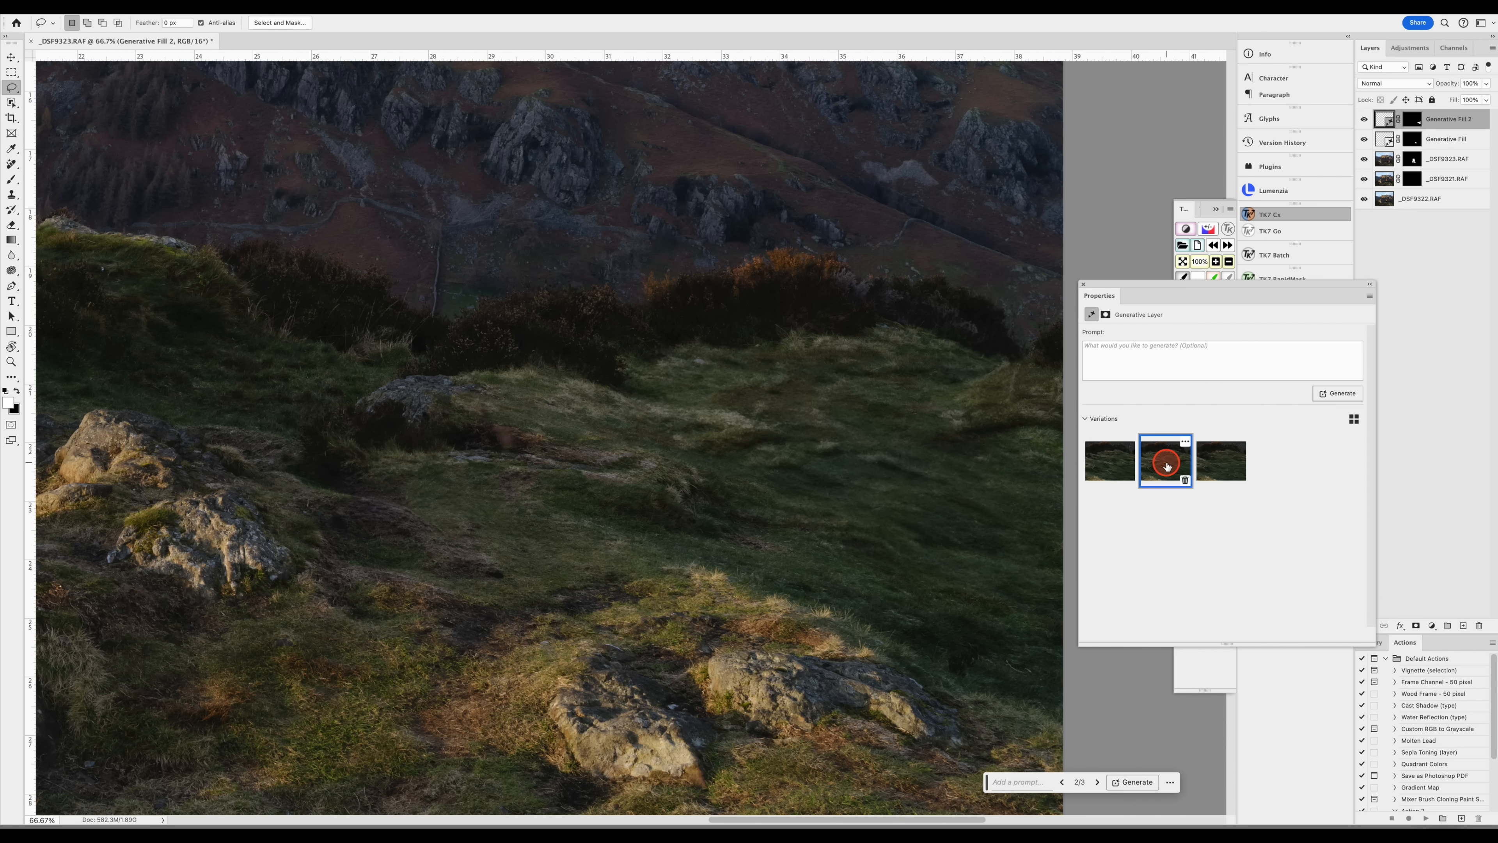
pyautogui.click(1221, 465)
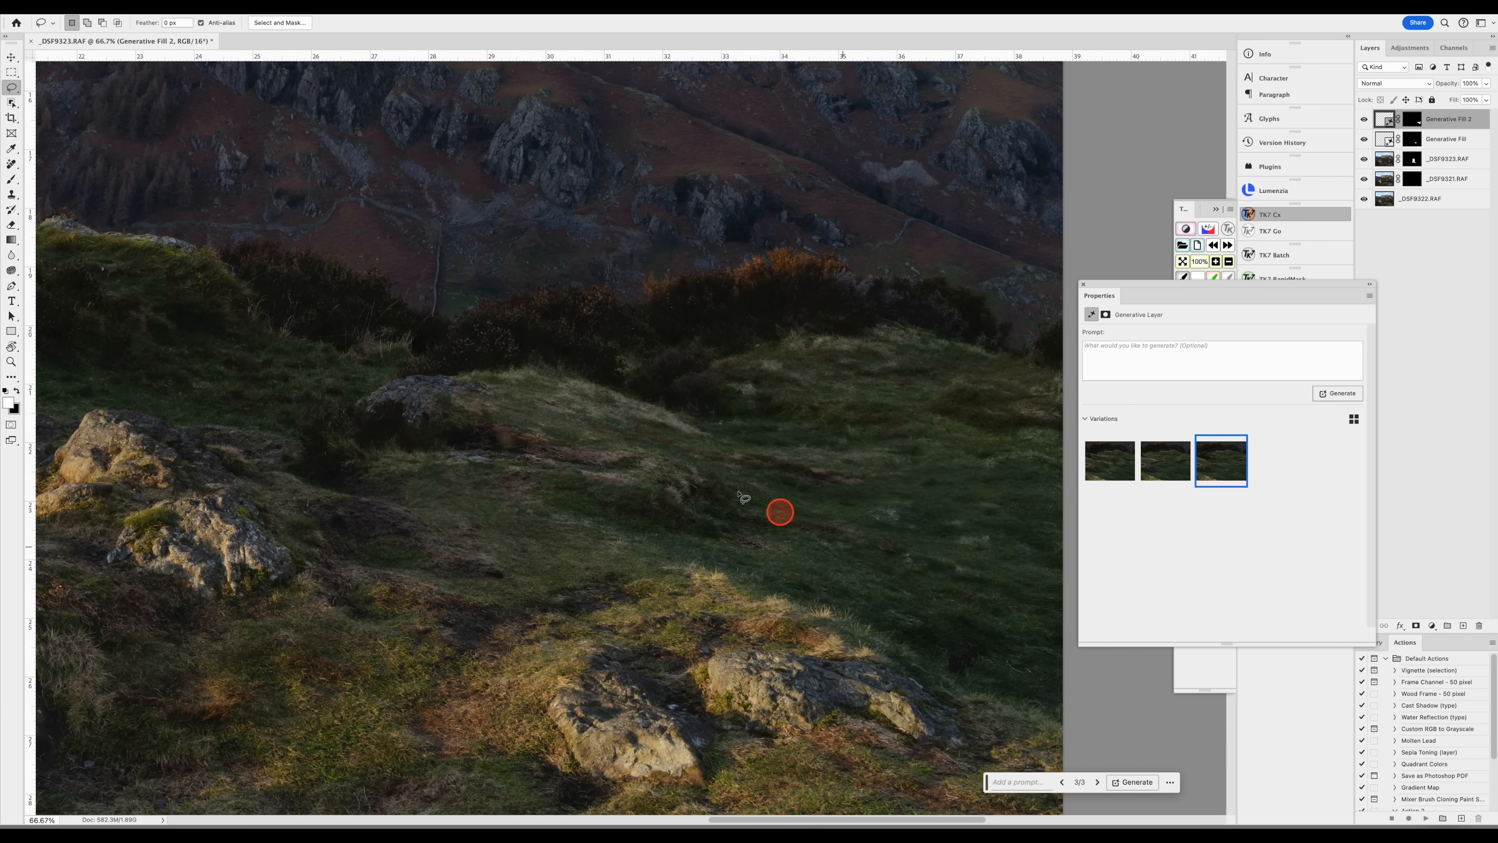
pyautogui.click(1082, 286)
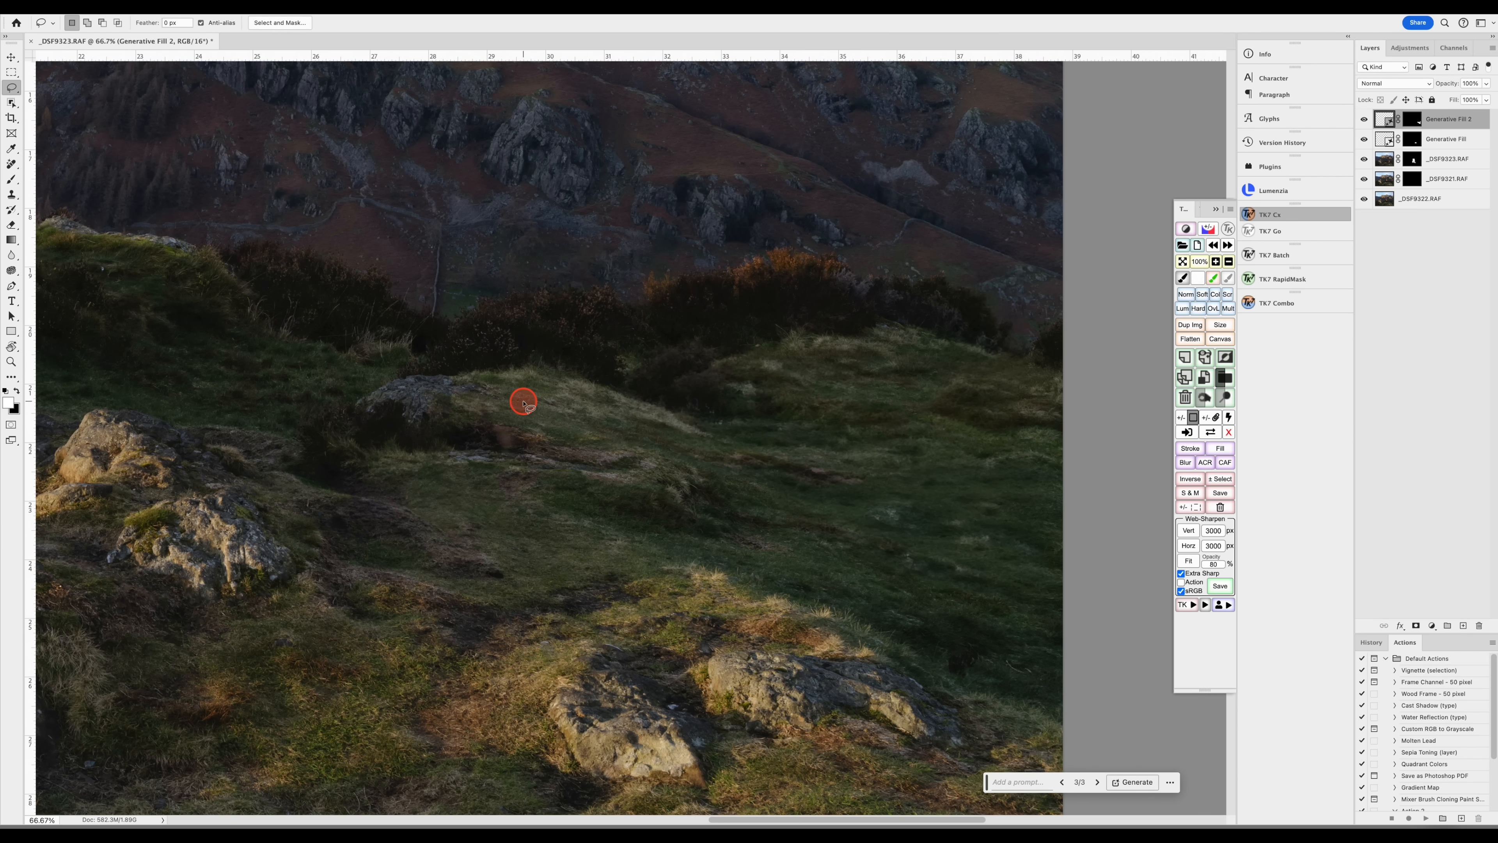
# Step: Review the whole cleaned-up image at 25% zoom and add a Curves adjustment layer above the generative fills
pyautogui.press('z')
pyautogui.keyDown('alt'); pyautogui.click(562, 413); pyautogui.keyUp('alt')
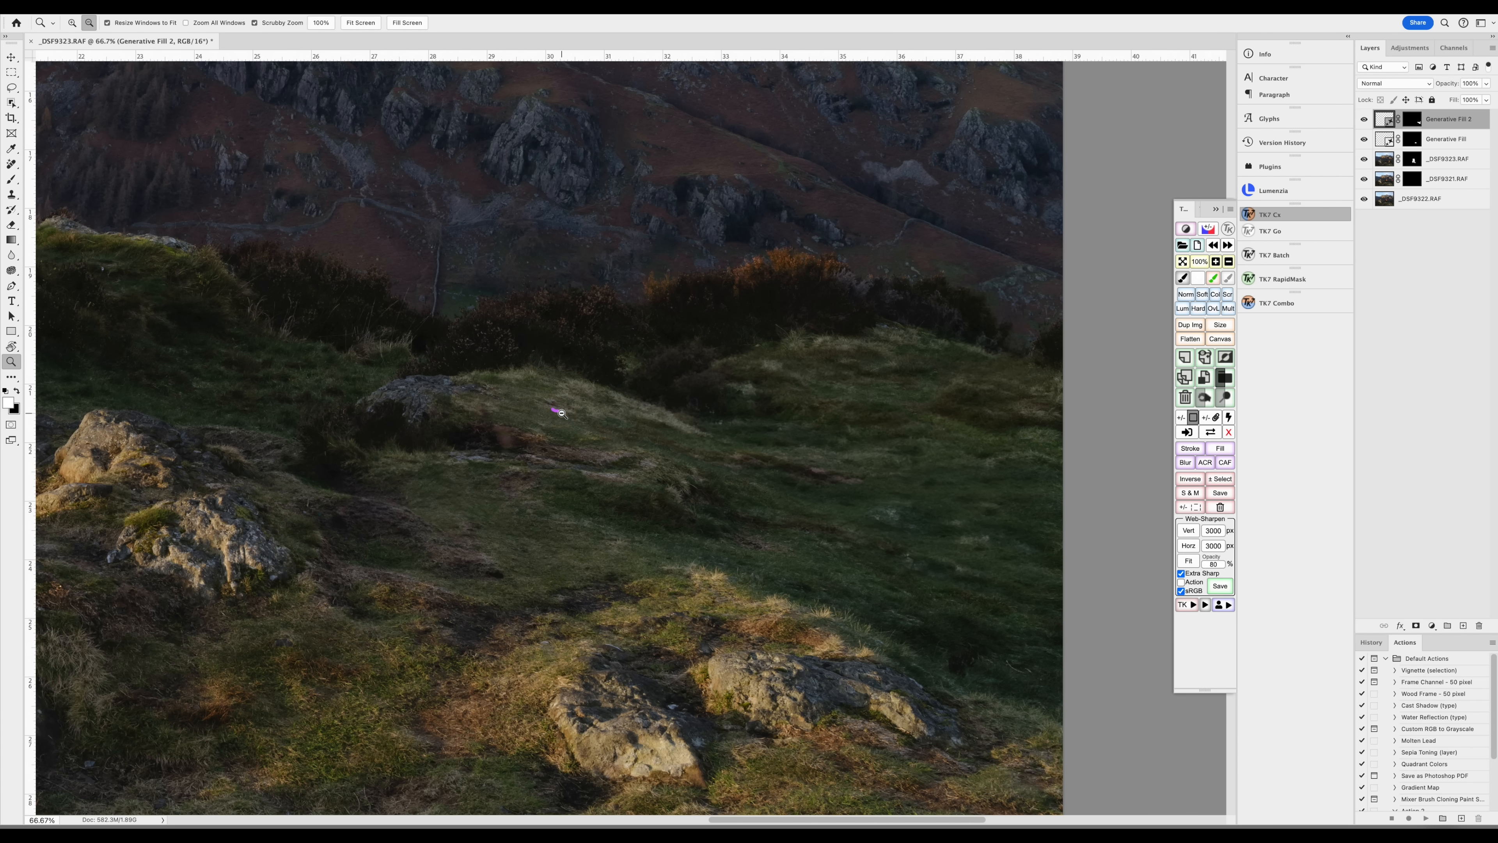
pyautogui.keyDown('alt'); pyautogui.click(562, 413); pyautogui.keyUp('alt')
pyautogui.keyDown('alt'); pyautogui.click(562, 413); pyautogui.keyUp('alt')
pyautogui.keyDown('alt'); pyautogui.click(561, 413); pyautogui.keyUp('alt')
pyautogui.click(691, 518)
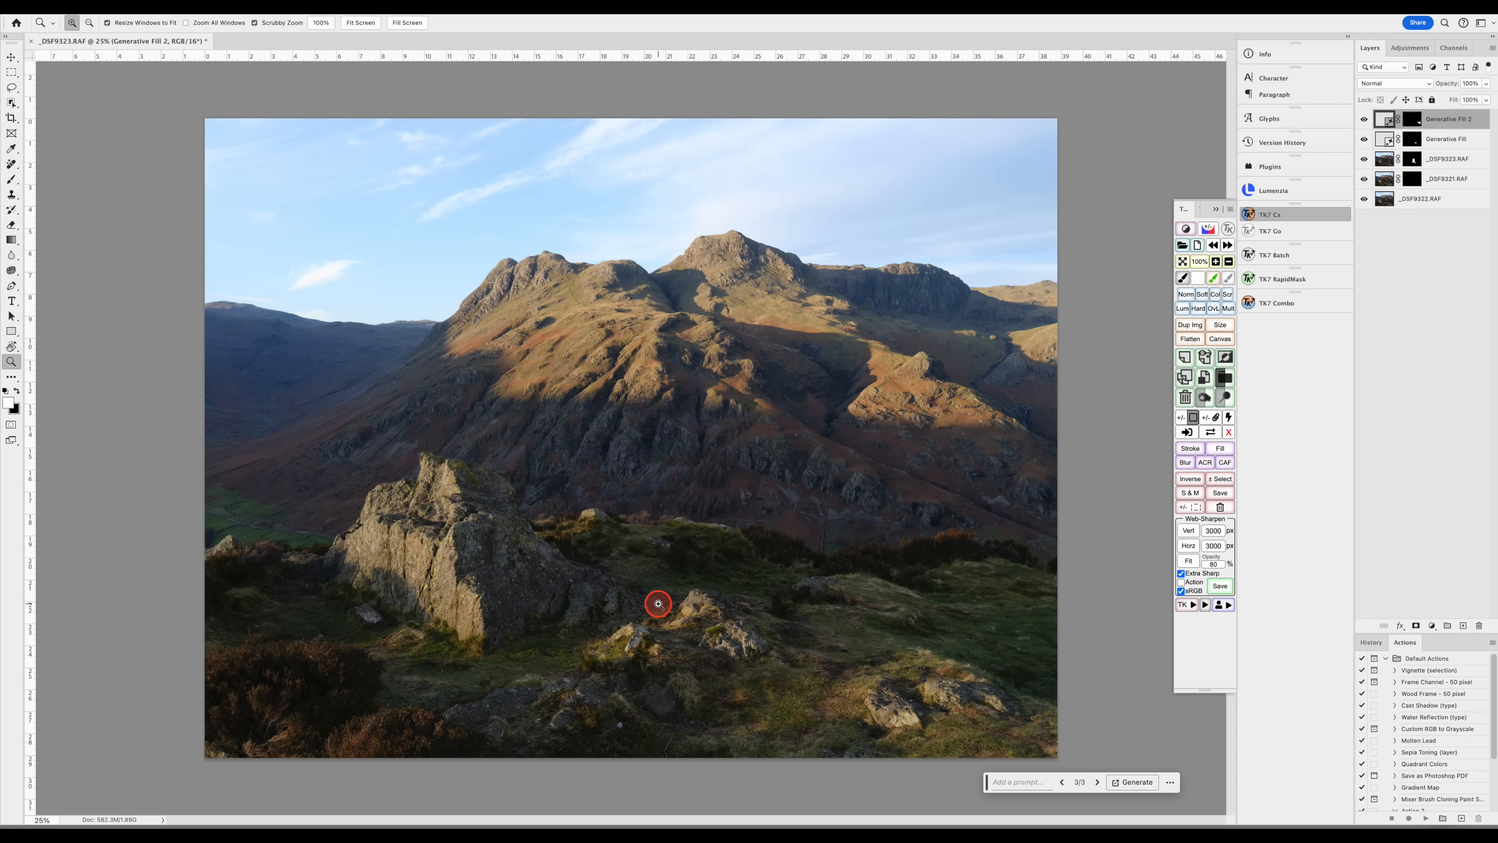
pyautogui.click(1403, 54)
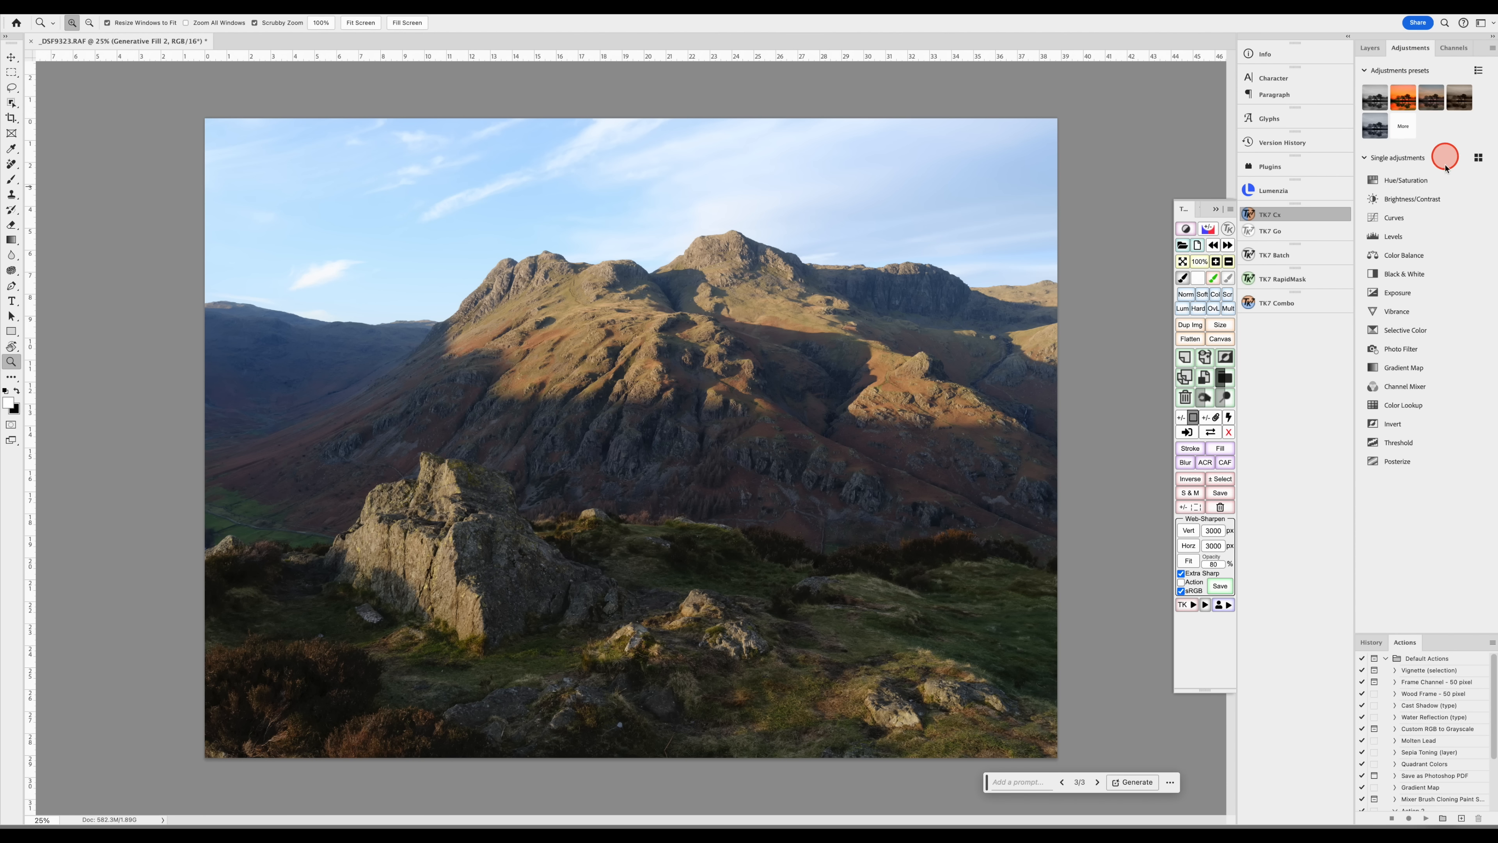
pyautogui.click(1390, 222)
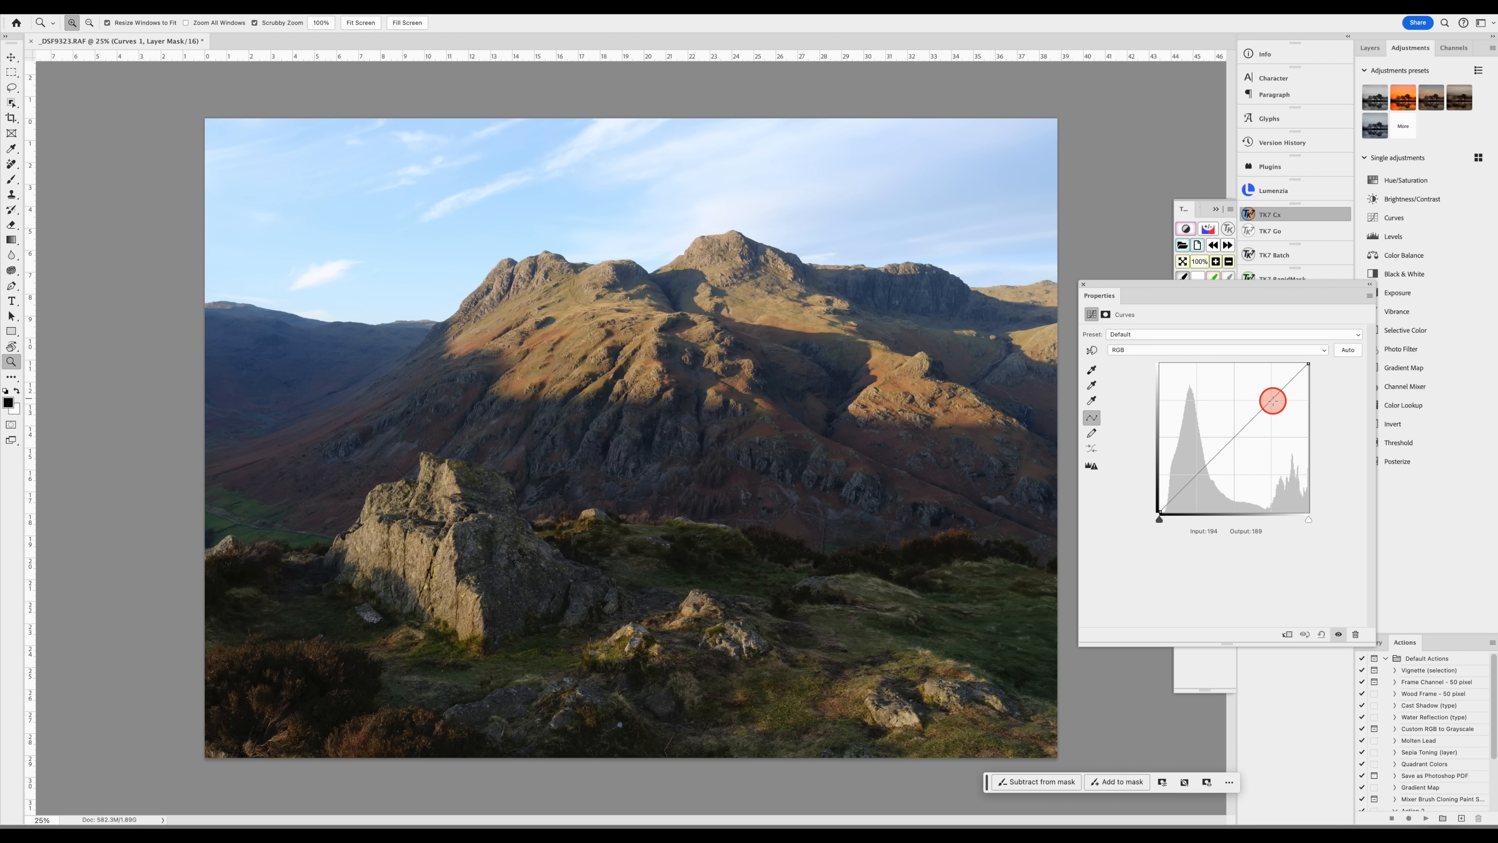
# Step: With the Curves on-image adjustment, darken the shadows and lift the highlights by sampling the large foreground rock
pyautogui.click(1092, 350)
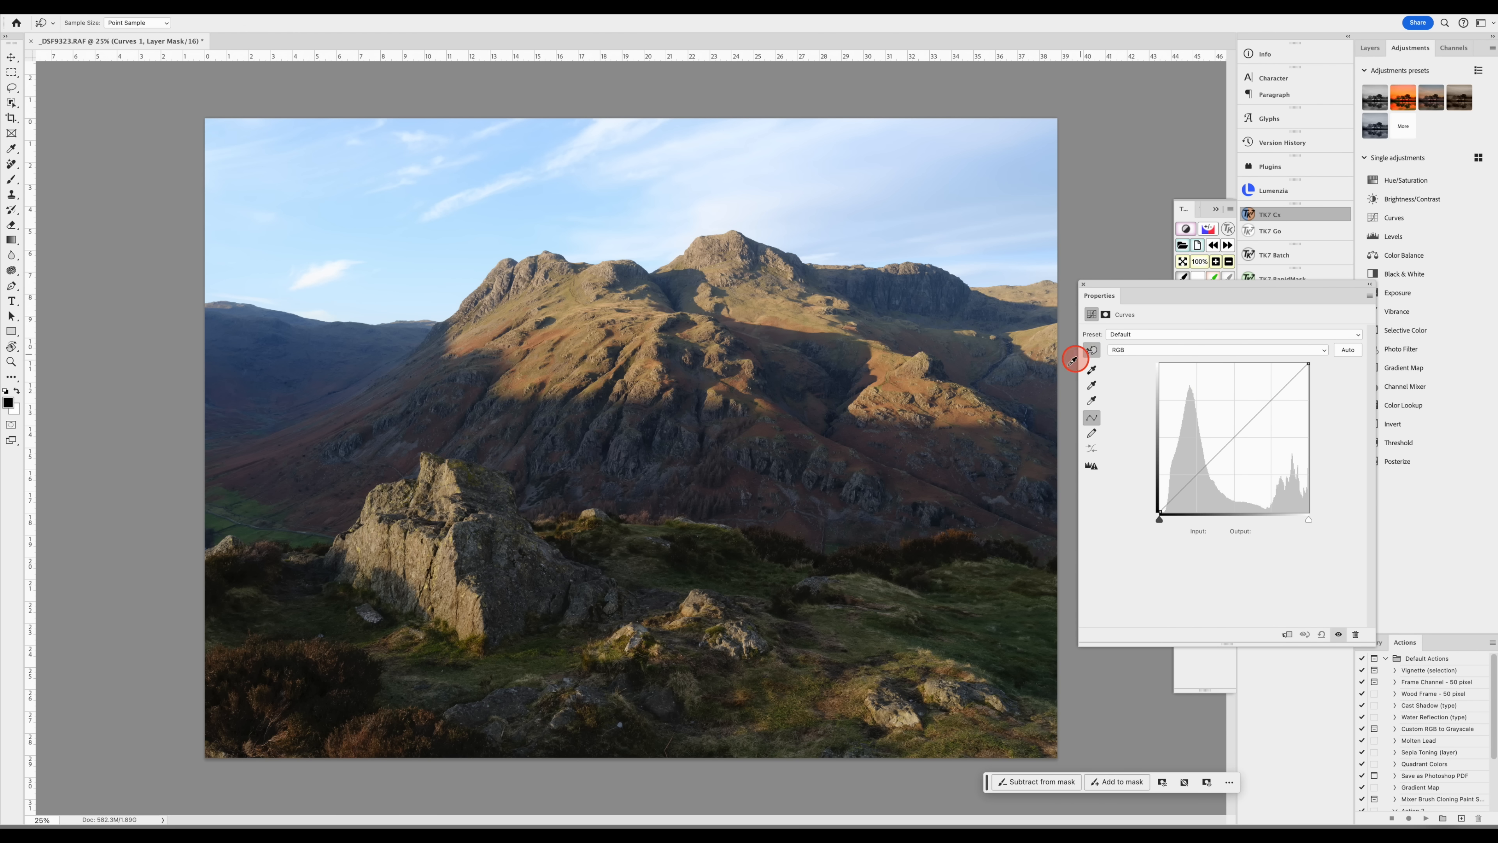
pyautogui.moveTo(519, 589); pyautogui.dragTo(521, 594)
pyautogui.click(410, 576)
pyautogui.moveTo(417, 555); pyautogui.dragTo(414, 550)
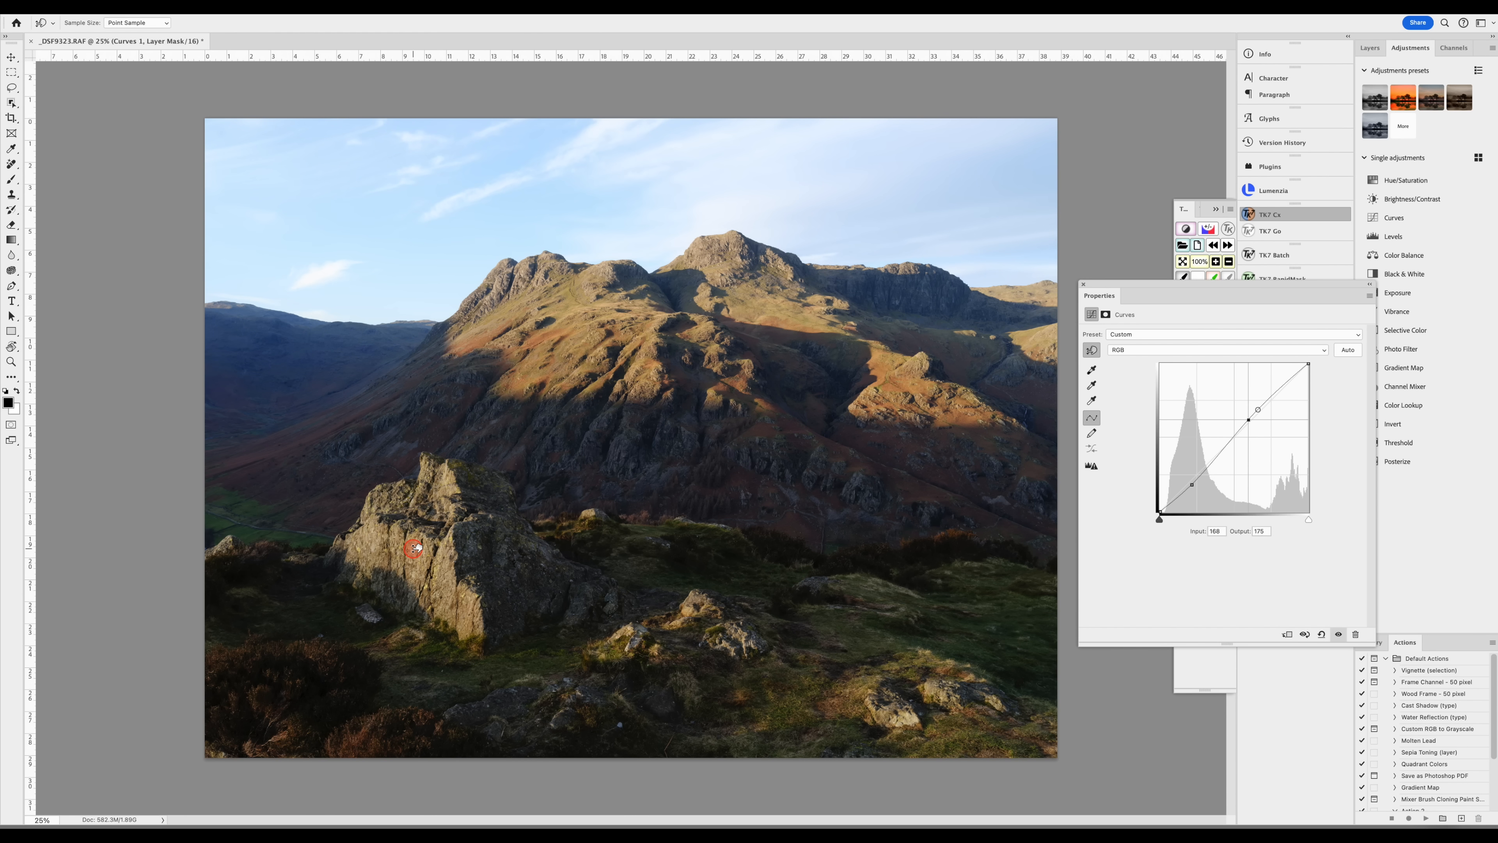
pyautogui.moveTo(413, 548); pyautogui.dragTo(413, 548)
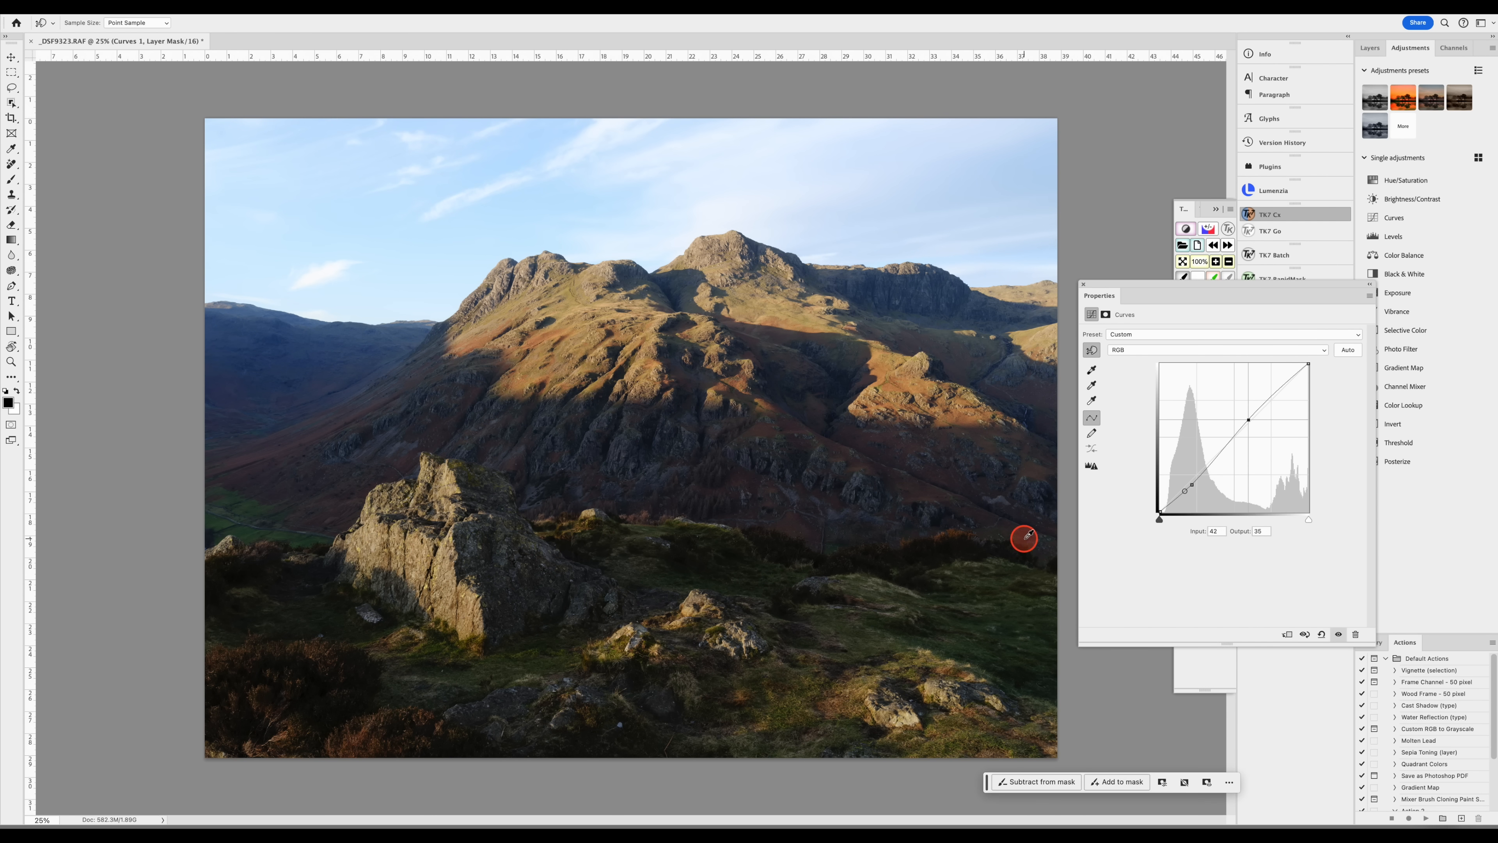
pyautogui.click(1190, 485)
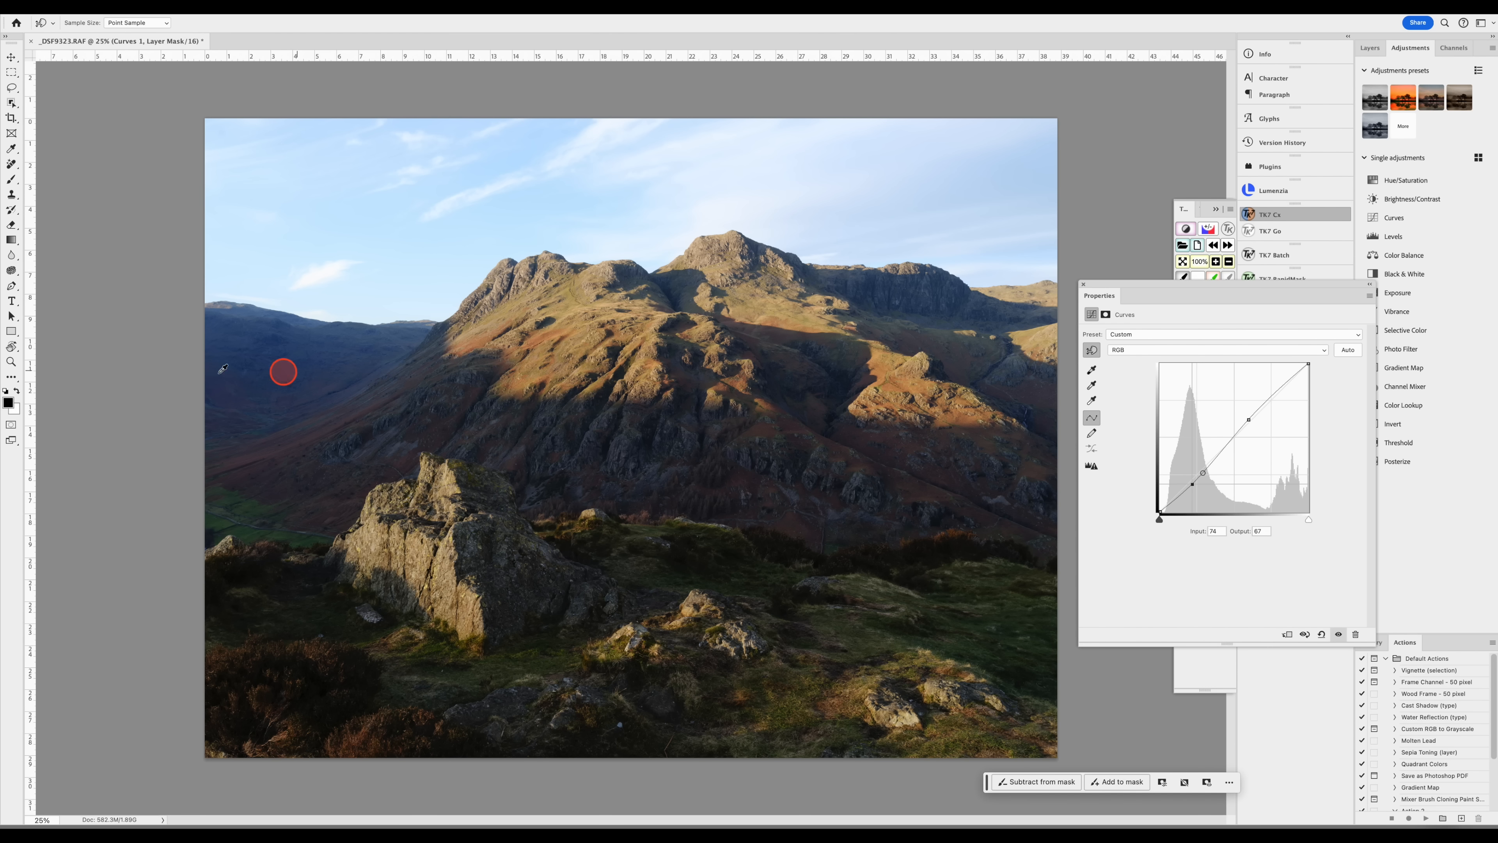
pyautogui.click(327, 360)
pyautogui.click(269, 347)
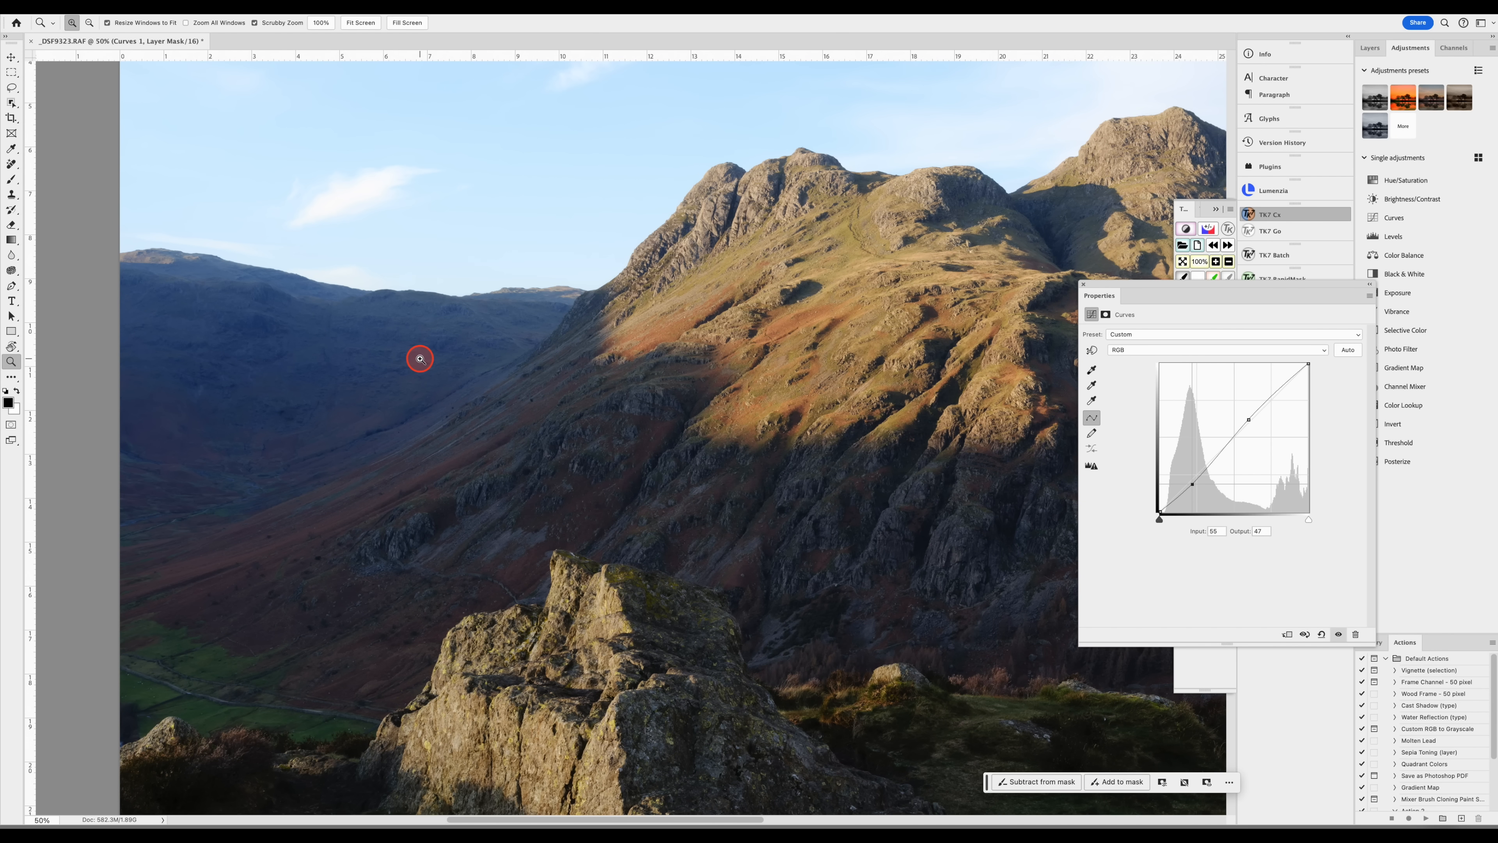
pyautogui.click(1083, 286)
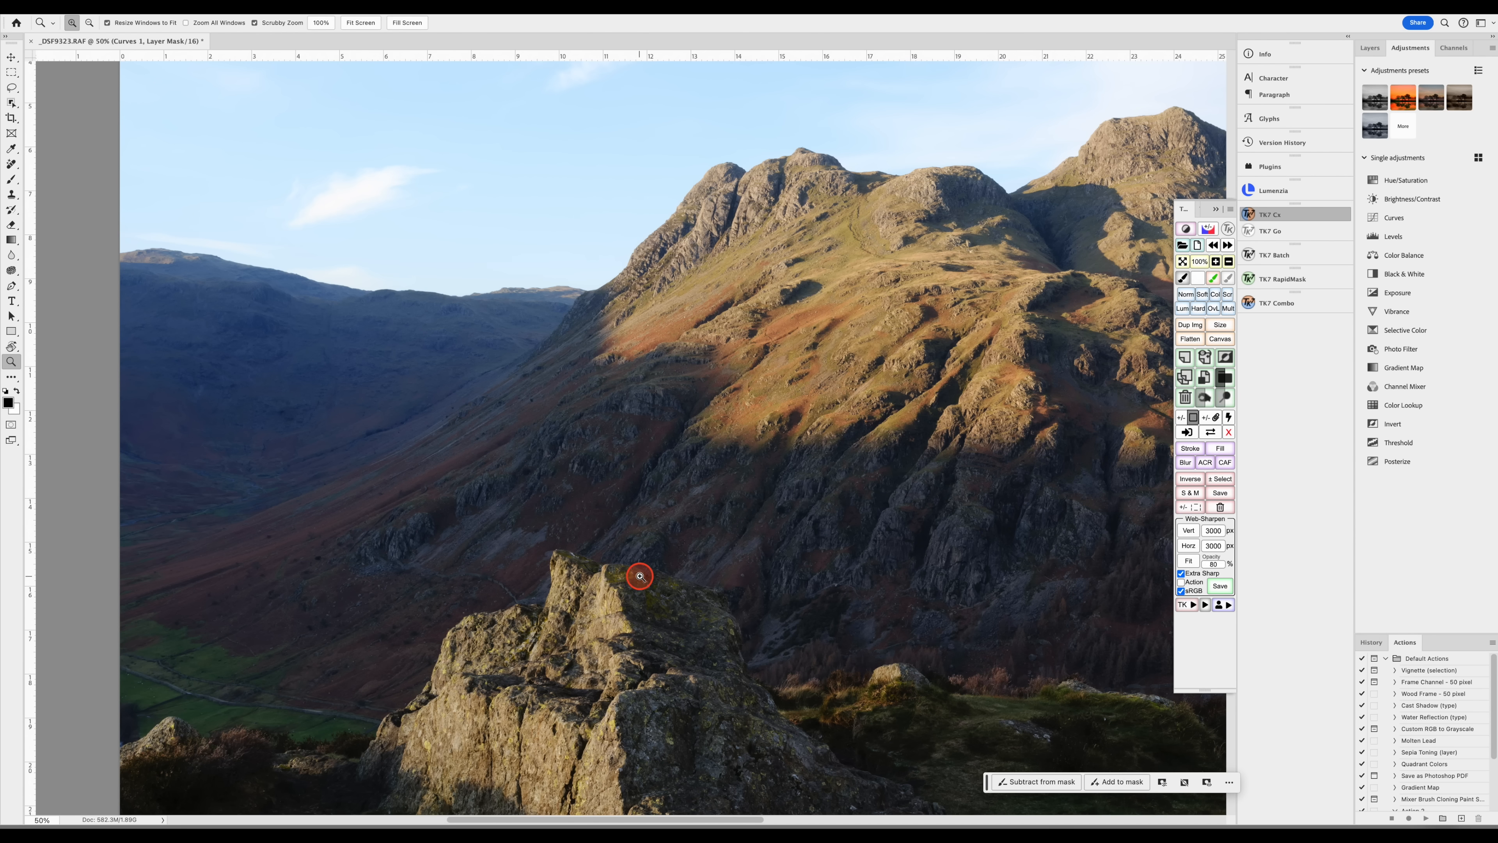
# Step: Load a Lights (L) luminosity selection with Lumenzia and create a white-paint Dodge layer with the TK7 panel
pyautogui.moveTo(803, 624); pyautogui.dragTo(618, 378)
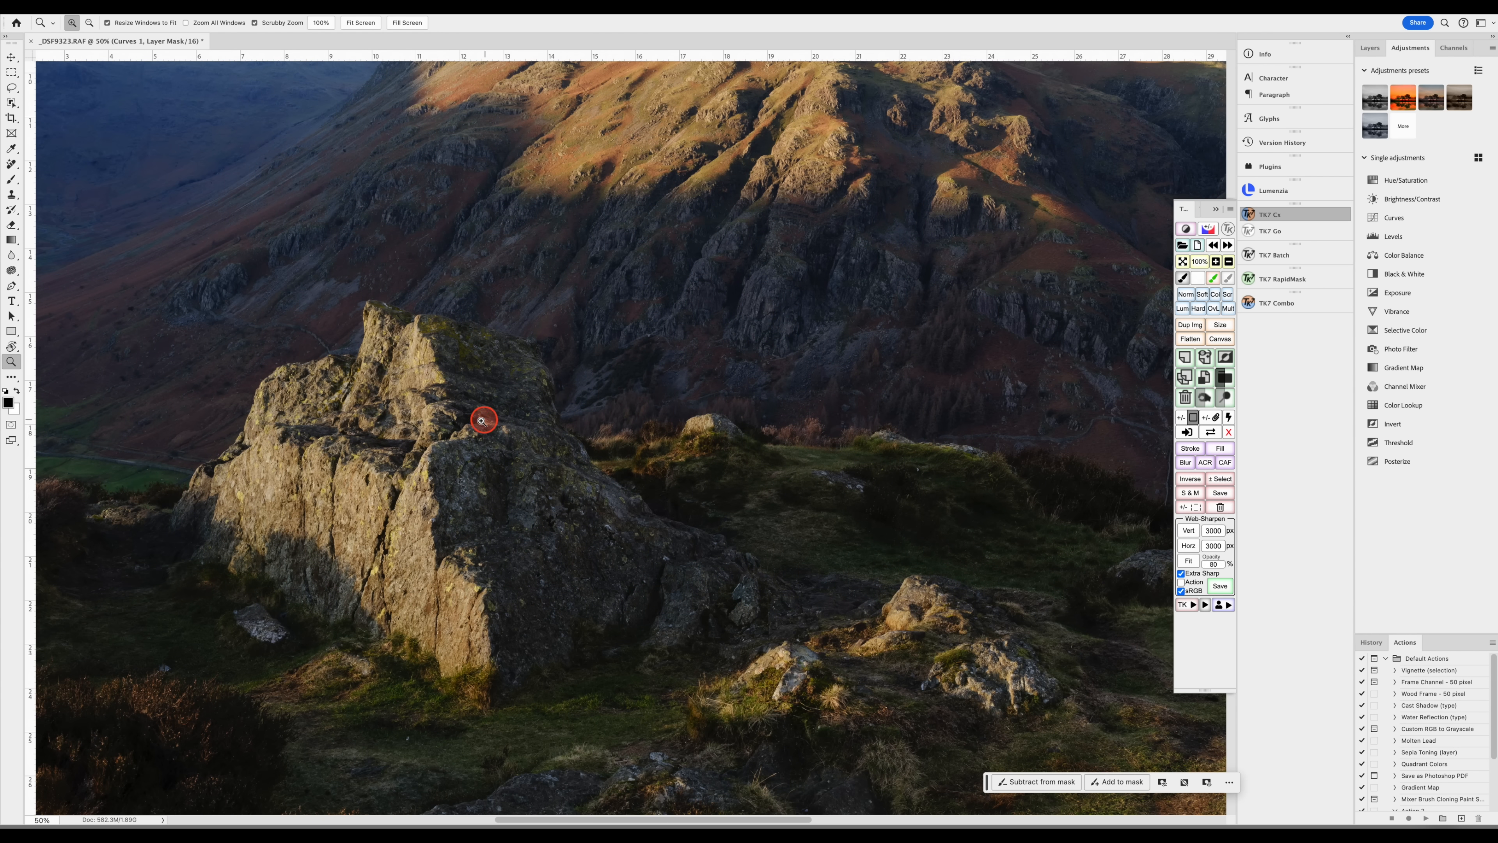
pyautogui.click(1313, 190)
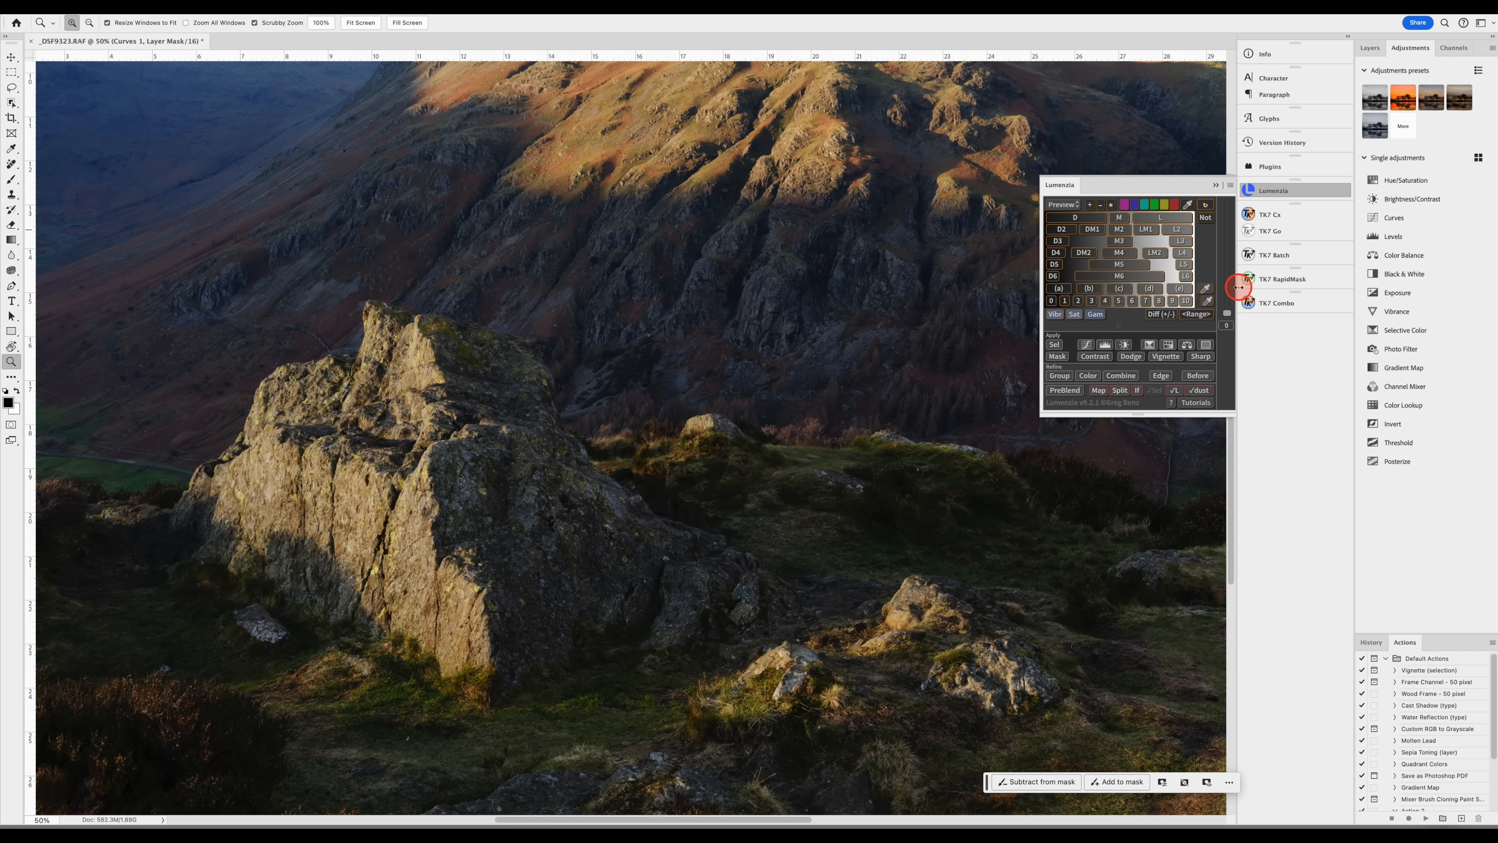
pyautogui.click(1161, 222)
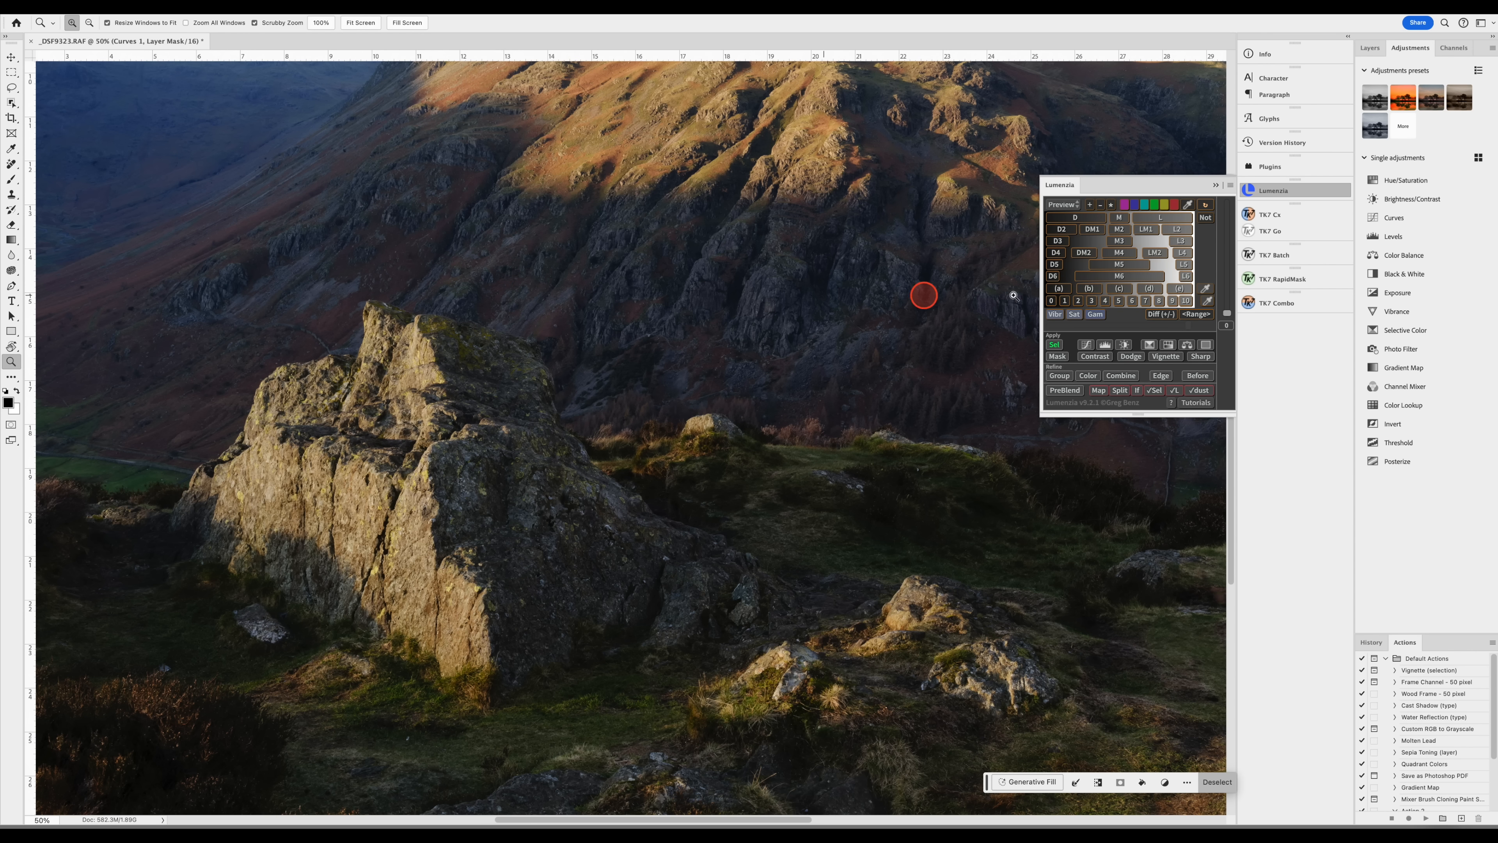
pyautogui.click(1298, 213)
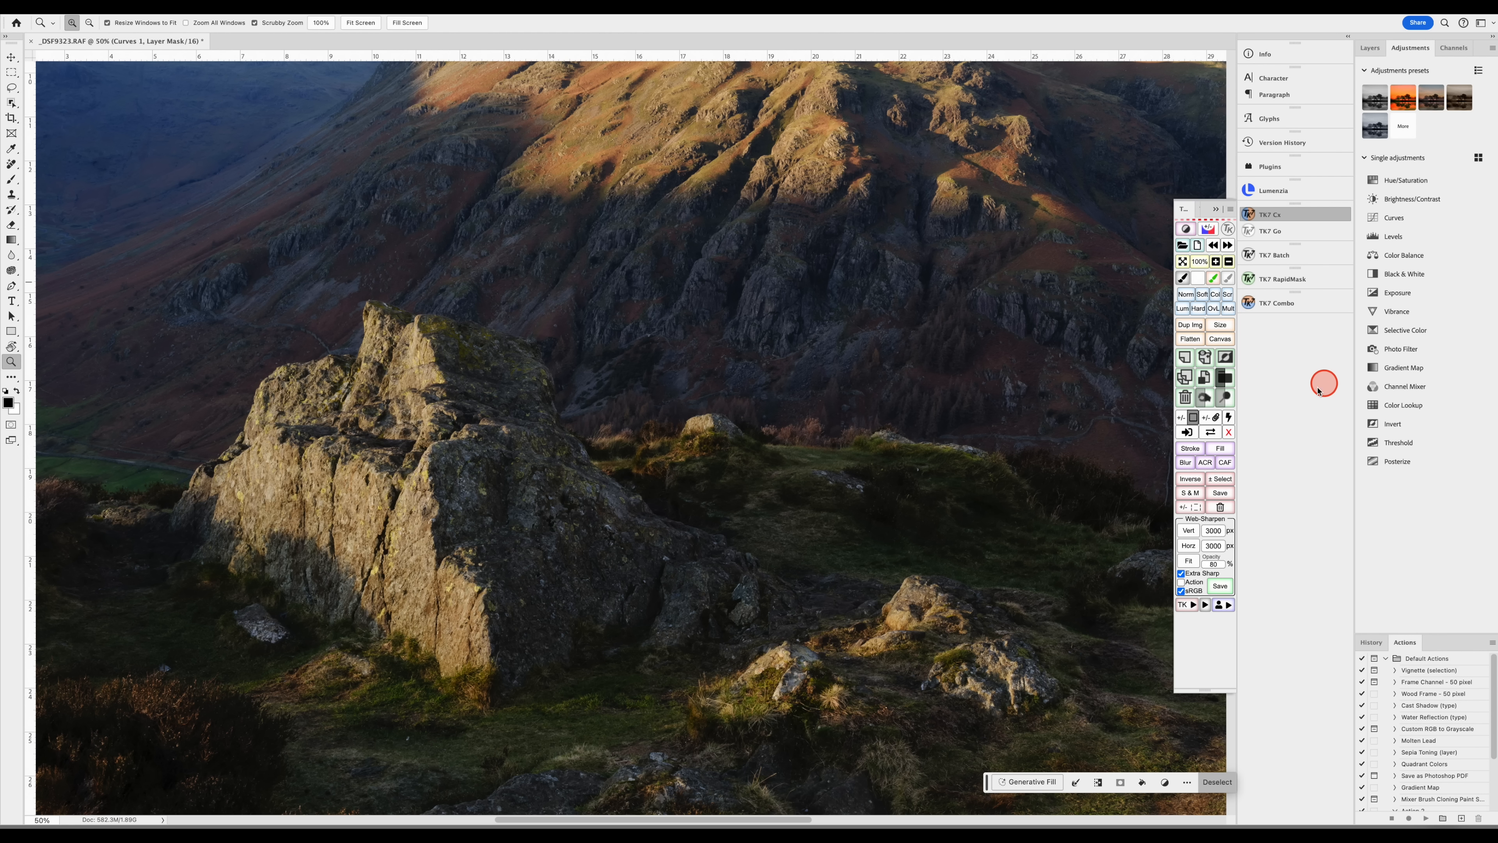
pyautogui.click(1231, 403)
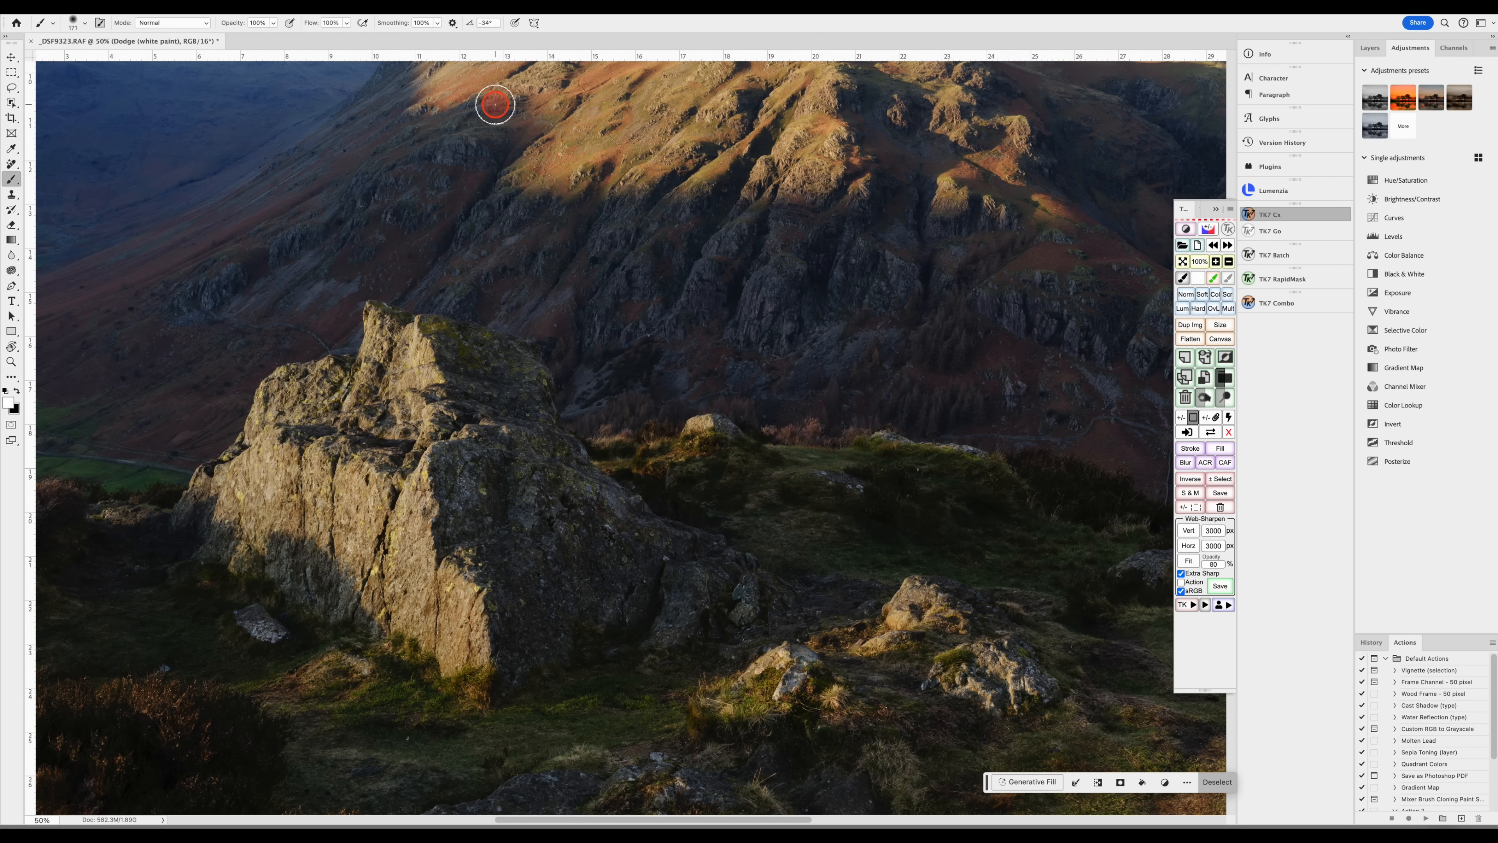
# Step: Set the brush flow to 3% and paint white with a large brush across the big foreground rock on the Dodge layer
pyautogui.click(347, 24)
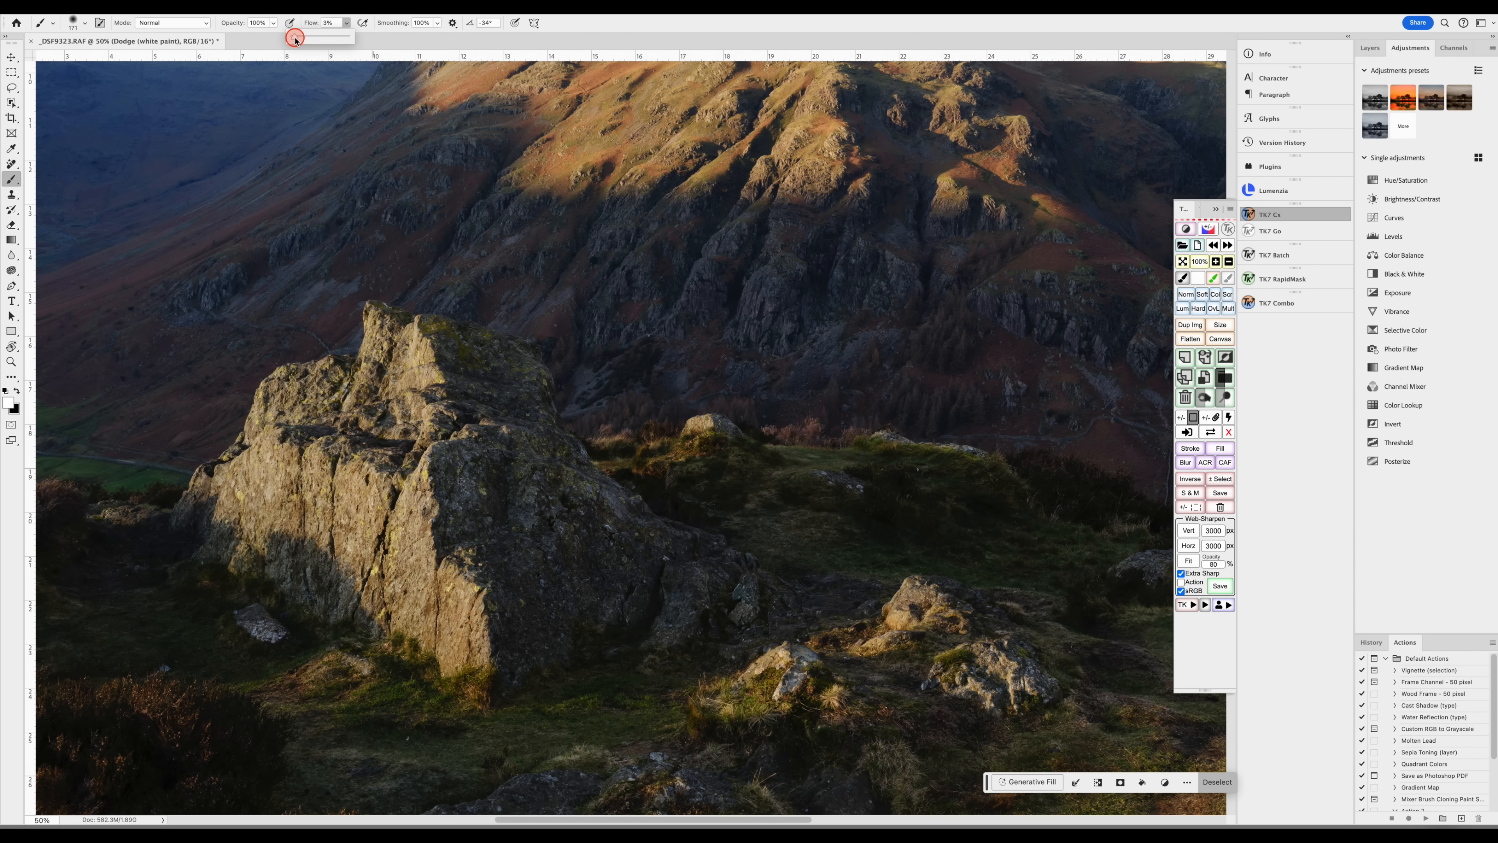
pyautogui.moveTo(377, 354)
pyautogui.mouseDown()
pyautogui.moveTo(370, 387)
pyautogui.moveTo(419, 392)
pyautogui.moveTo(368, 410)
pyautogui.moveTo(559, 417)
pyautogui.moveTo(474, 418)
pyautogui.moveTo(504, 417)
pyautogui.moveTo(401, 541)
pyautogui.moveTo(408, 584)
pyautogui.moveTo(411, 569)
pyautogui.moveTo(450, 585)
pyautogui.moveTo(395, 539)
pyautogui.moveTo(365, 543)
pyautogui.moveTo(261, 455)
pyautogui.moveTo(404, 344)
pyautogui.moveTo(392, 418)
pyautogui.moveTo(419, 564)
pyautogui.moveTo(470, 660)
pyautogui.moveTo(479, 619)
pyautogui.moveTo(393, 605)
pyautogui.moveTo(241, 495)
pyautogui.moveTo(279, 541)
pyautogui.moveTo(257, 471)
pyautogui.moveTo(361, 446)
pyautogui.moveTo(415, 611)
pyautogui.moveTo(463, 563)
pyautogui.moveTo(487, 477)
pyautogui.moveTo(702, 406)
pyautogui.mouseUp()
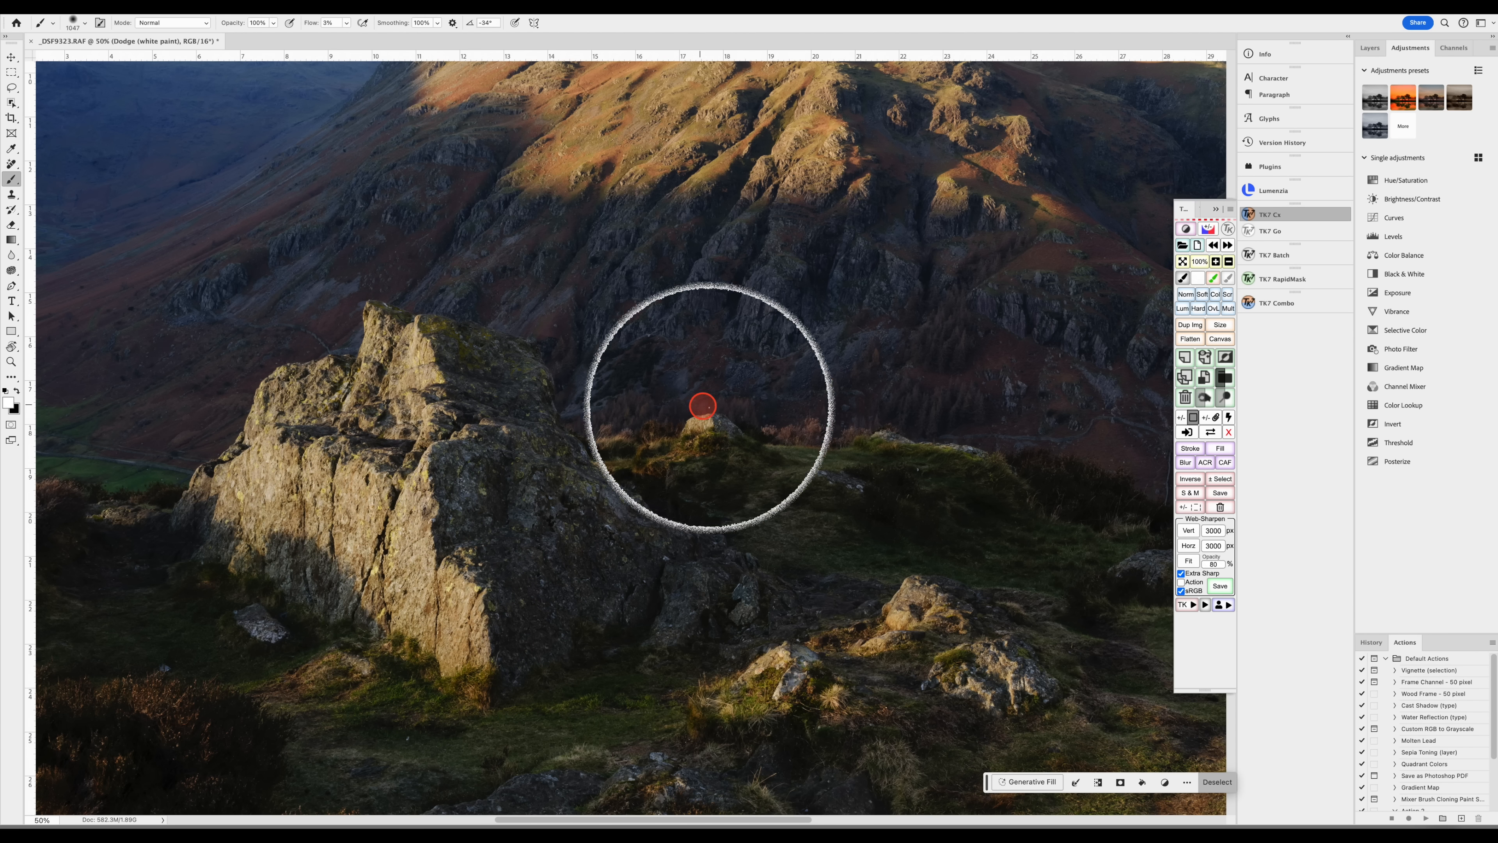
# Step: Compare the image with and without the Dodge (white paint) layer by toggling its visibility, leaving it shown
pyautogui.click(1369, 44)
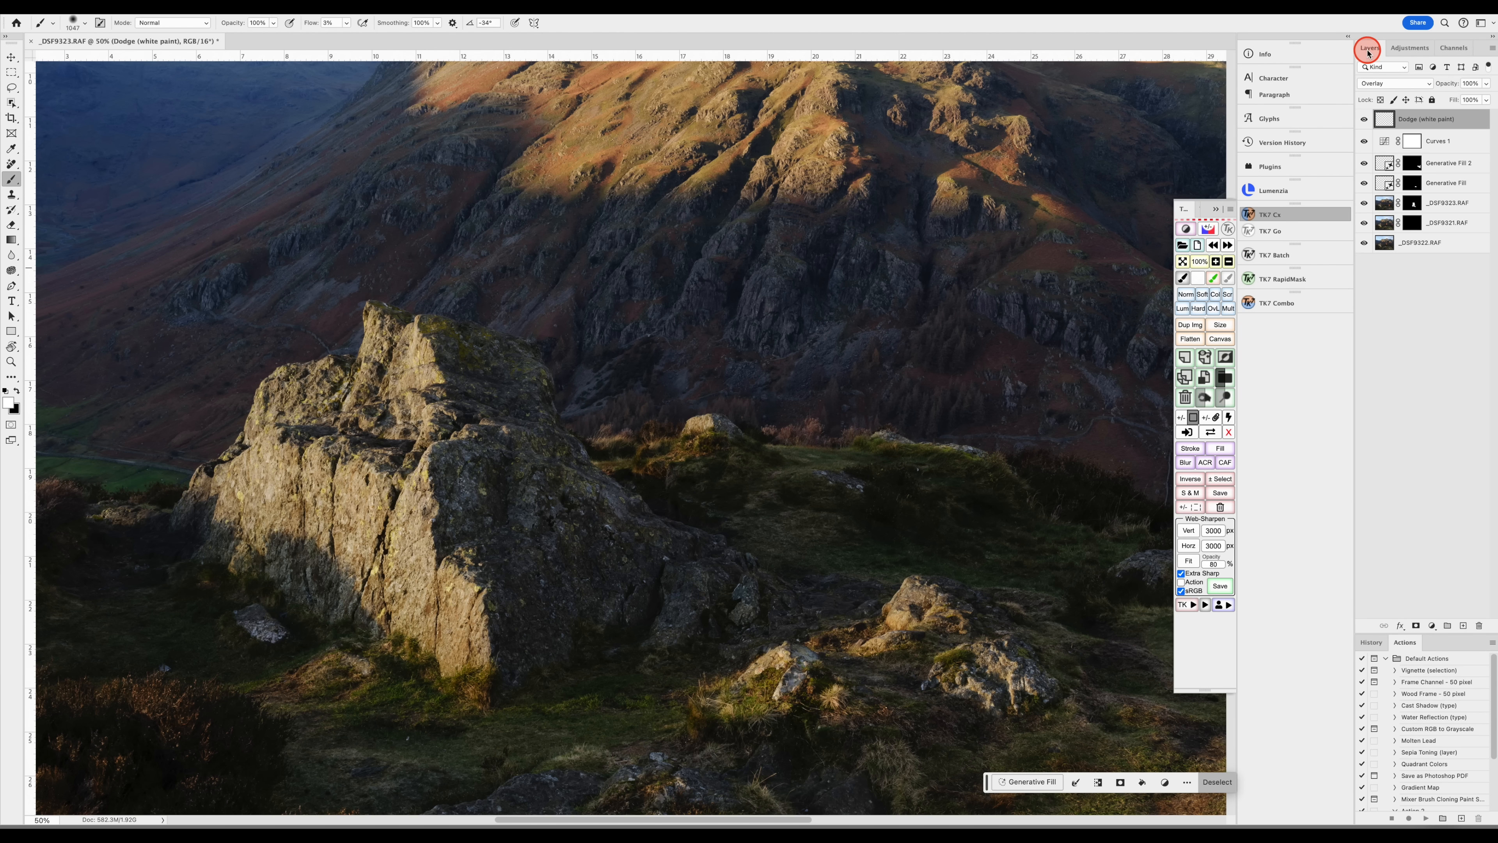
pyautogui.click(1383, 88)
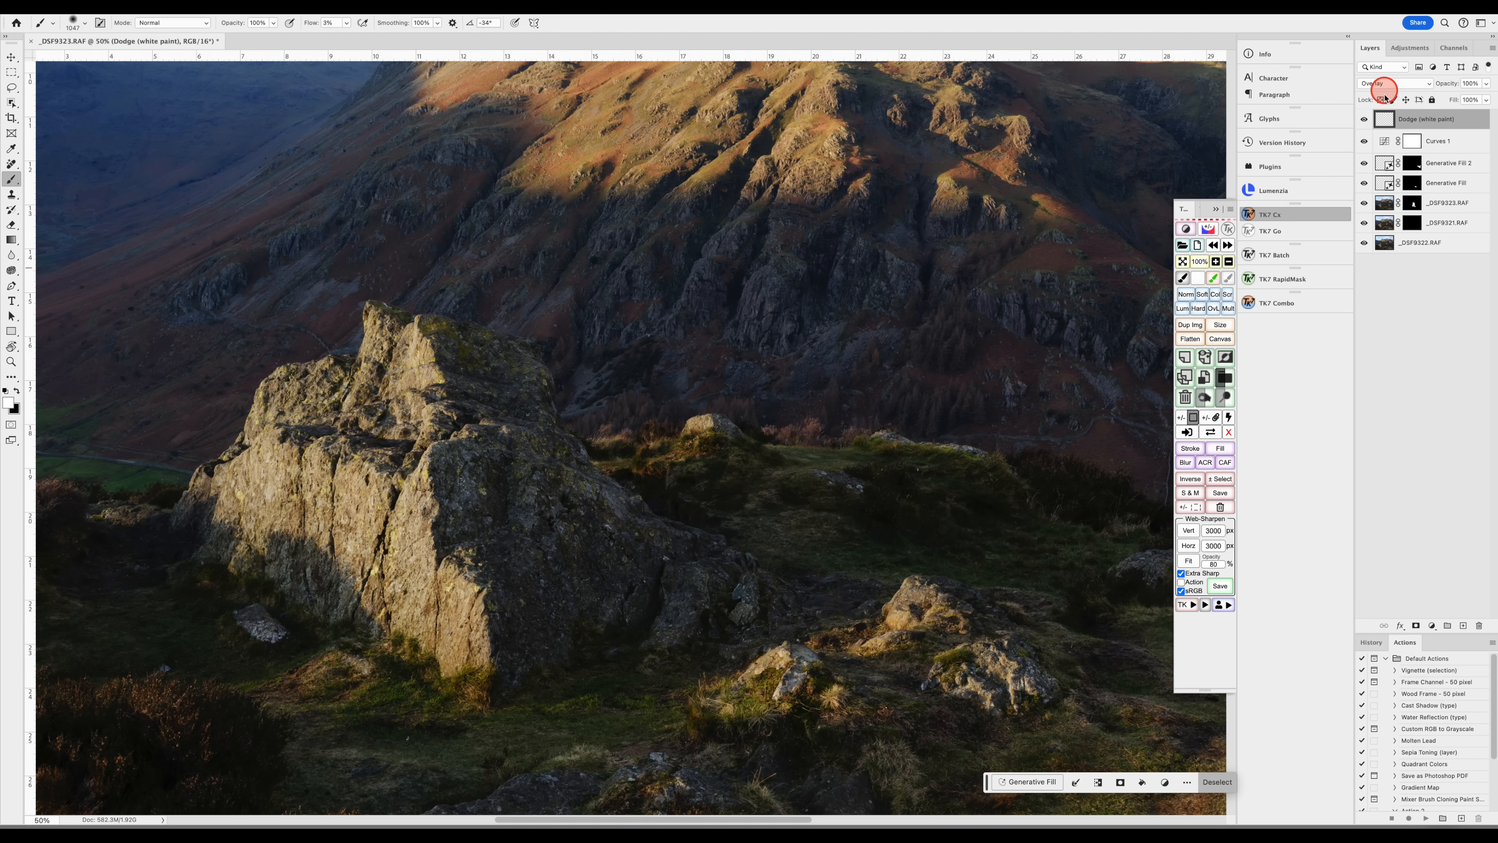
pyautogui.click(1366, 120)
pyautogui.click(1366, 120)
pyautogui.click(1365, 120)
pyautogui.click(1365, 120)
pyautogui.click(1366, 121)
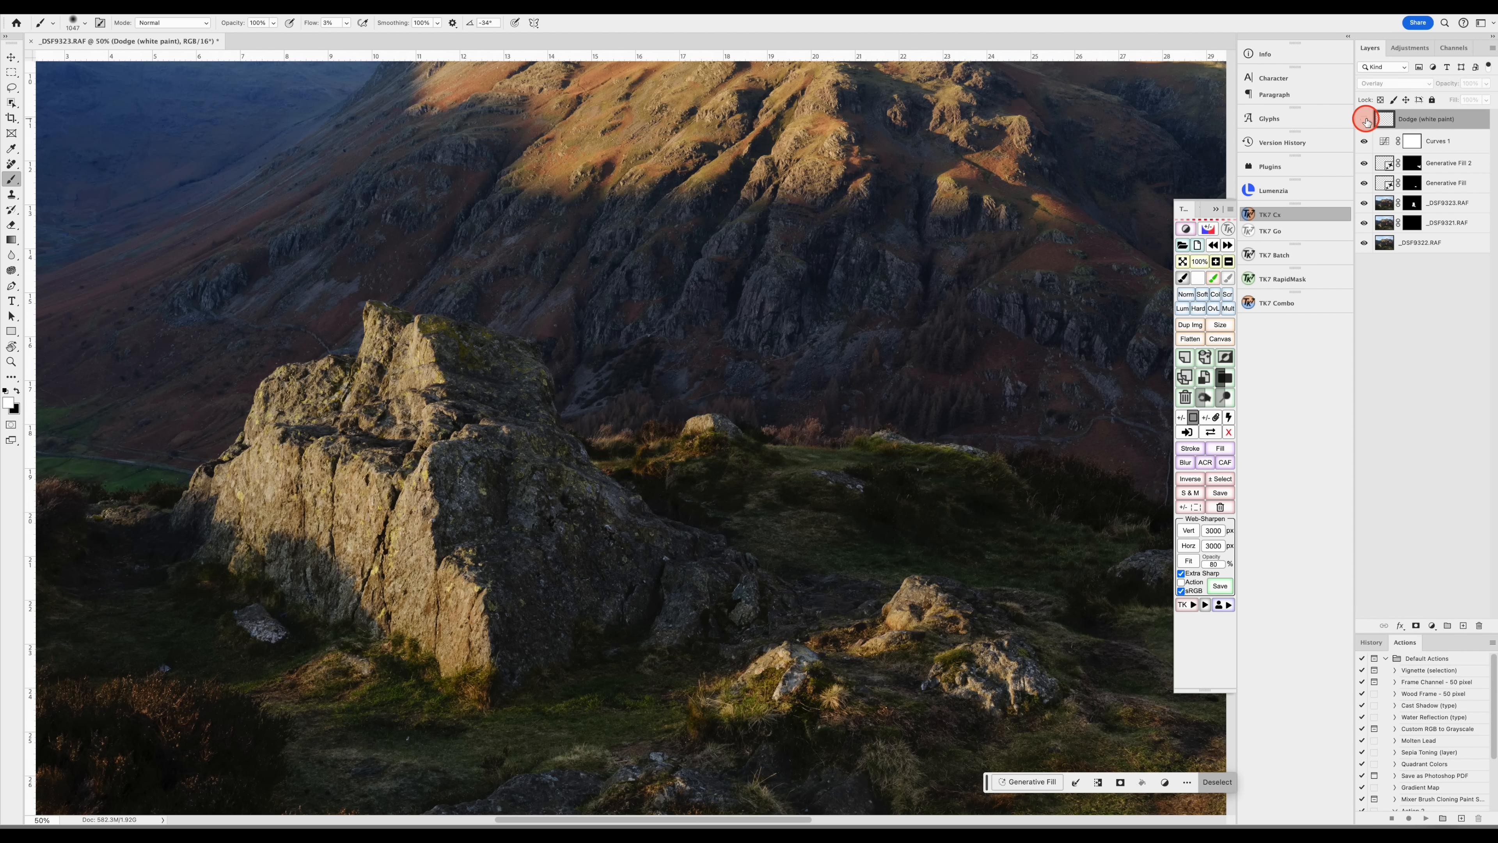
pyautogui.click(1366, 121)
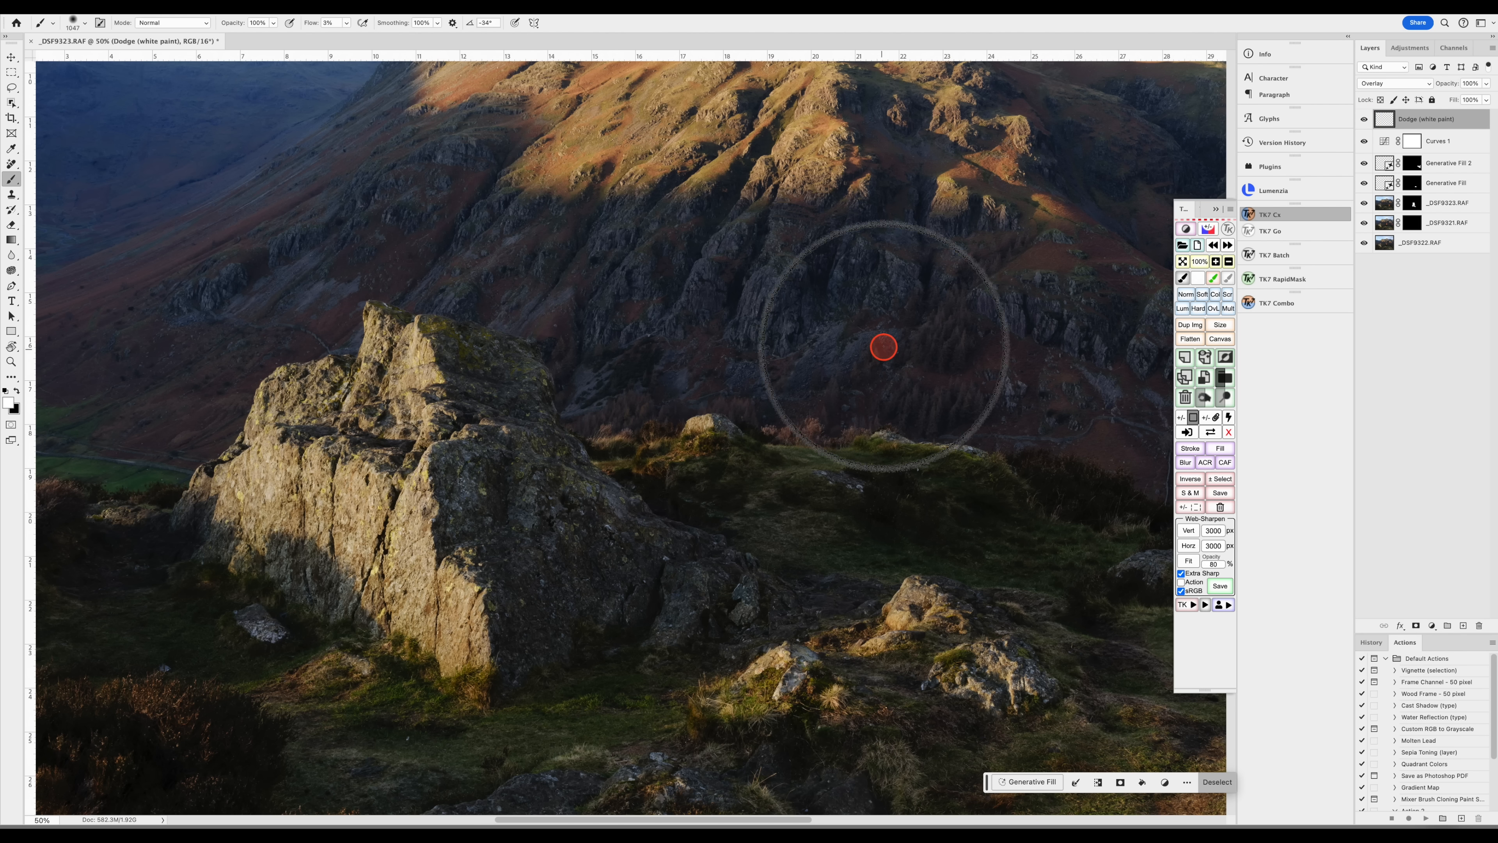